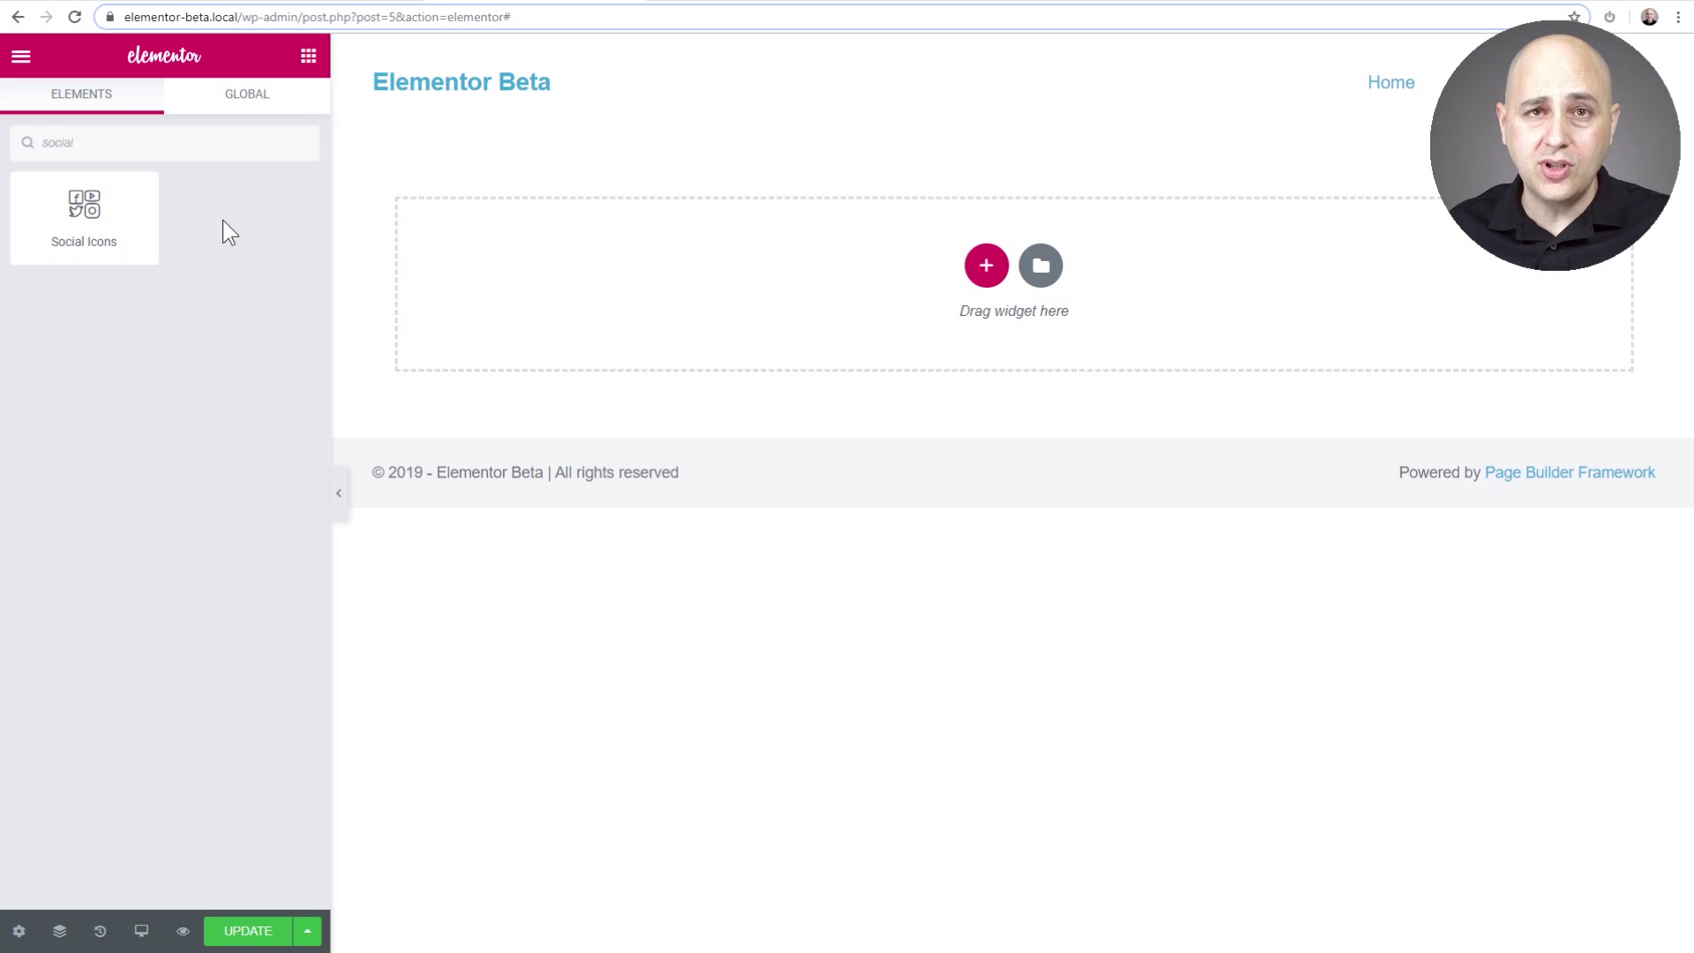
left_click_drag(104, 217, 793, 270)
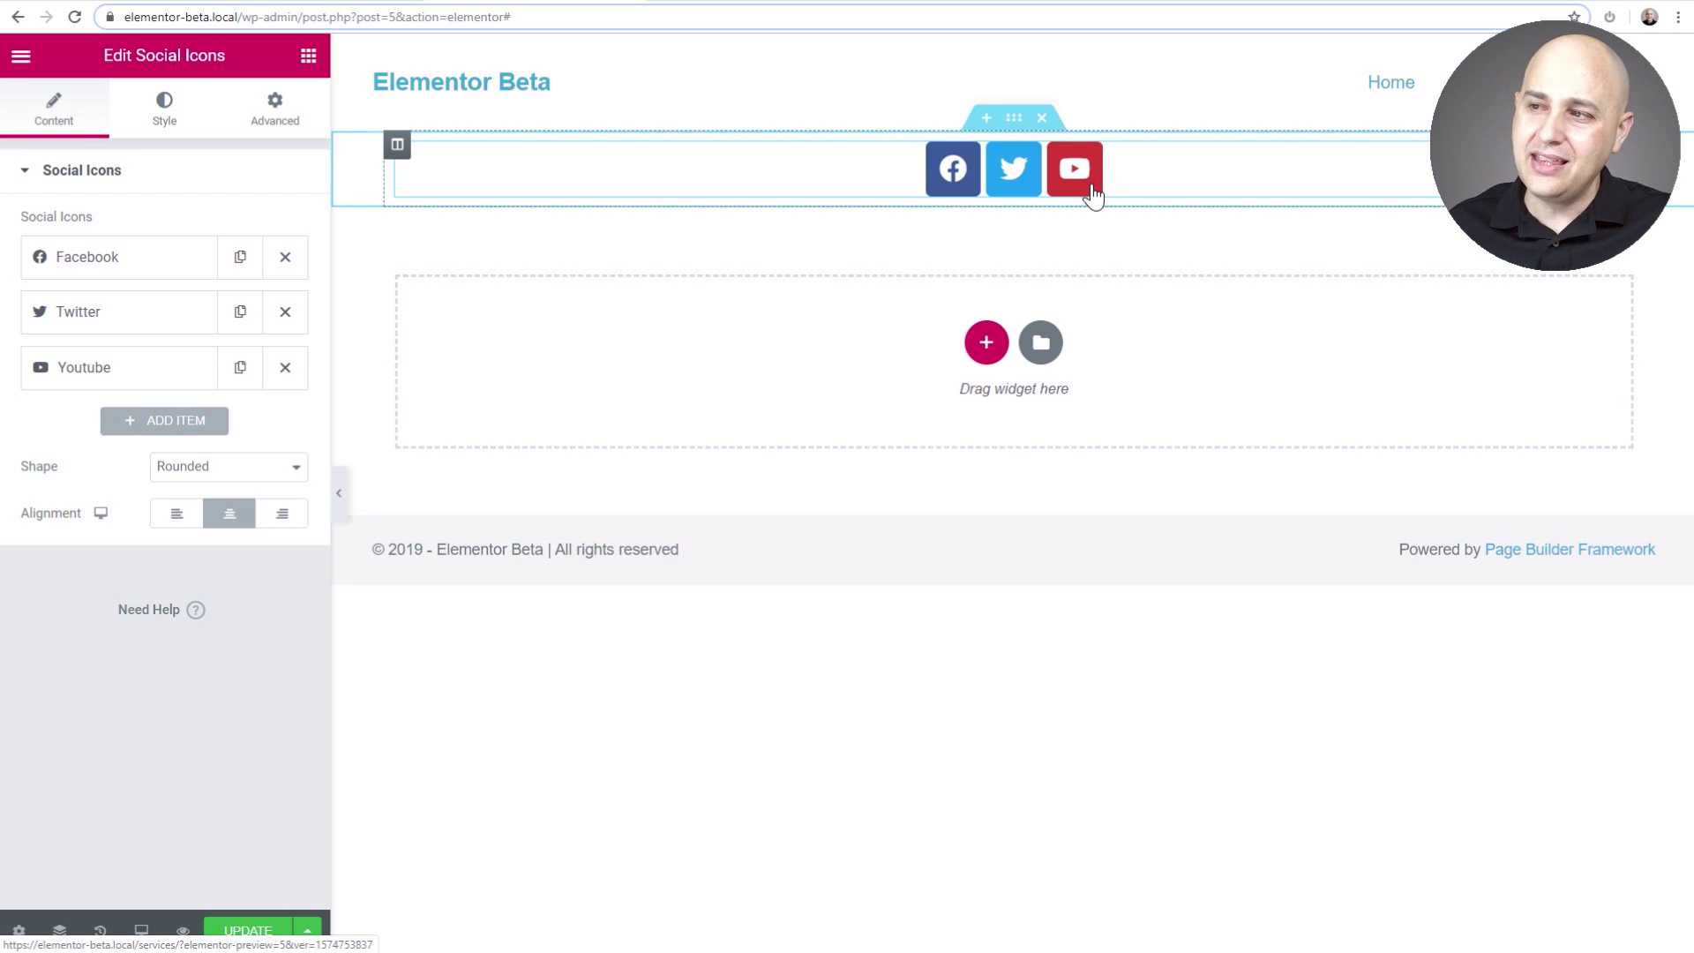
left_click_drag(68, 363, 120, 254)
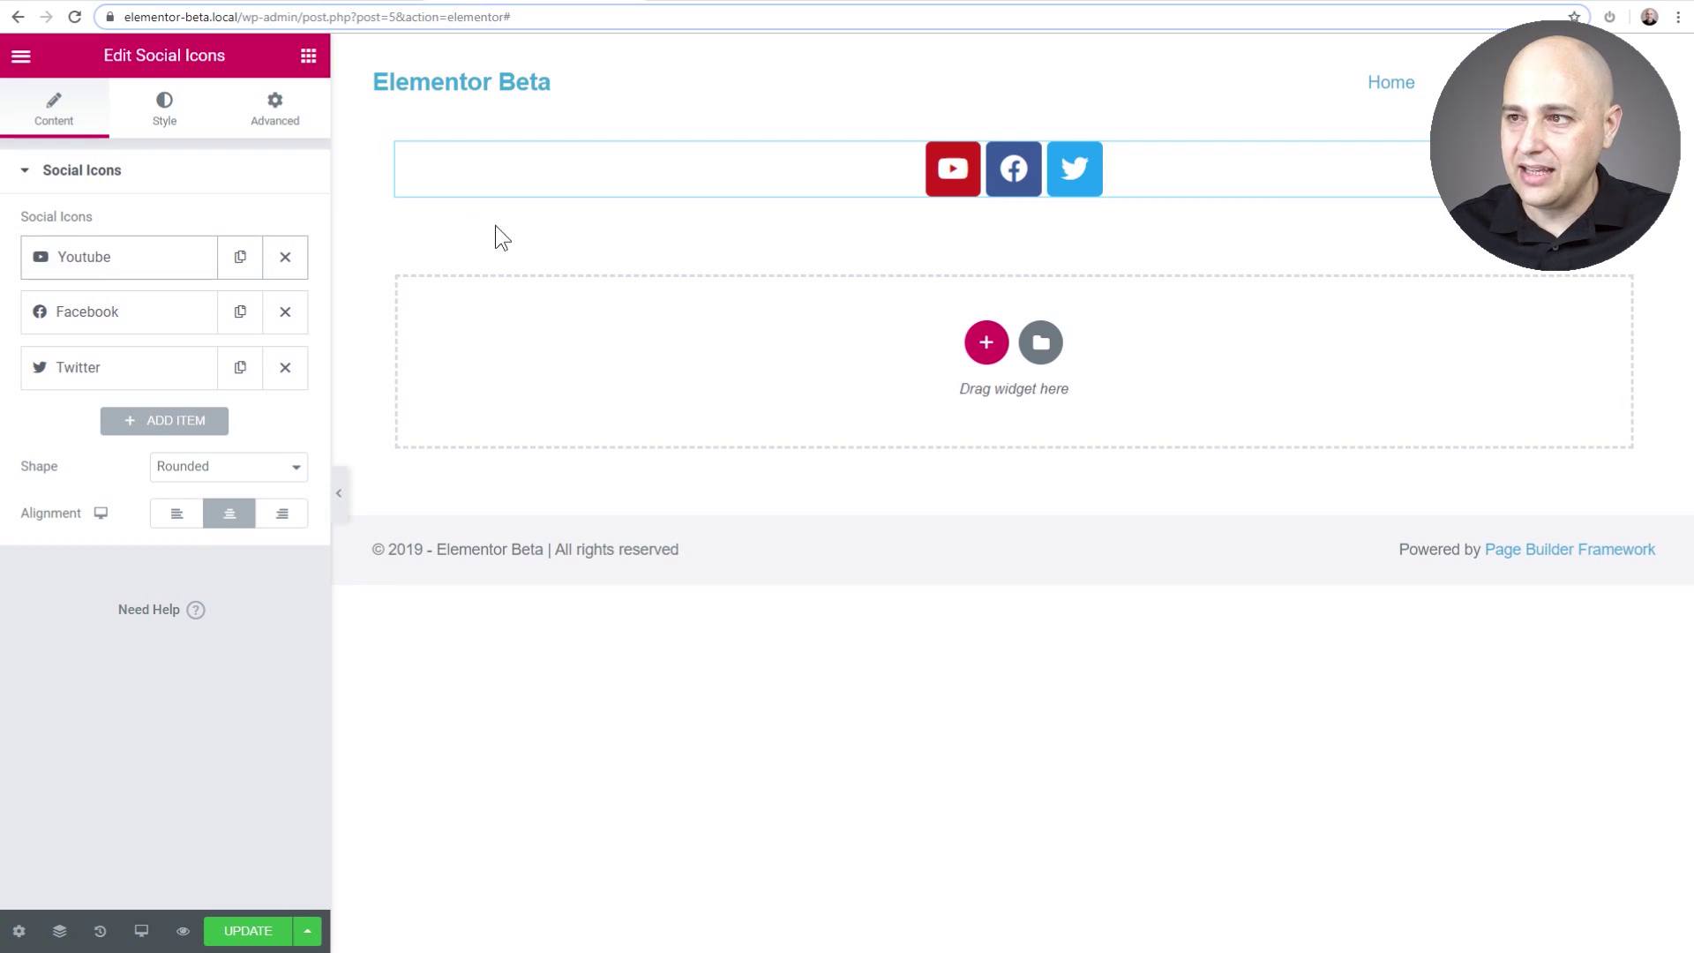
left_click(1041, 118)
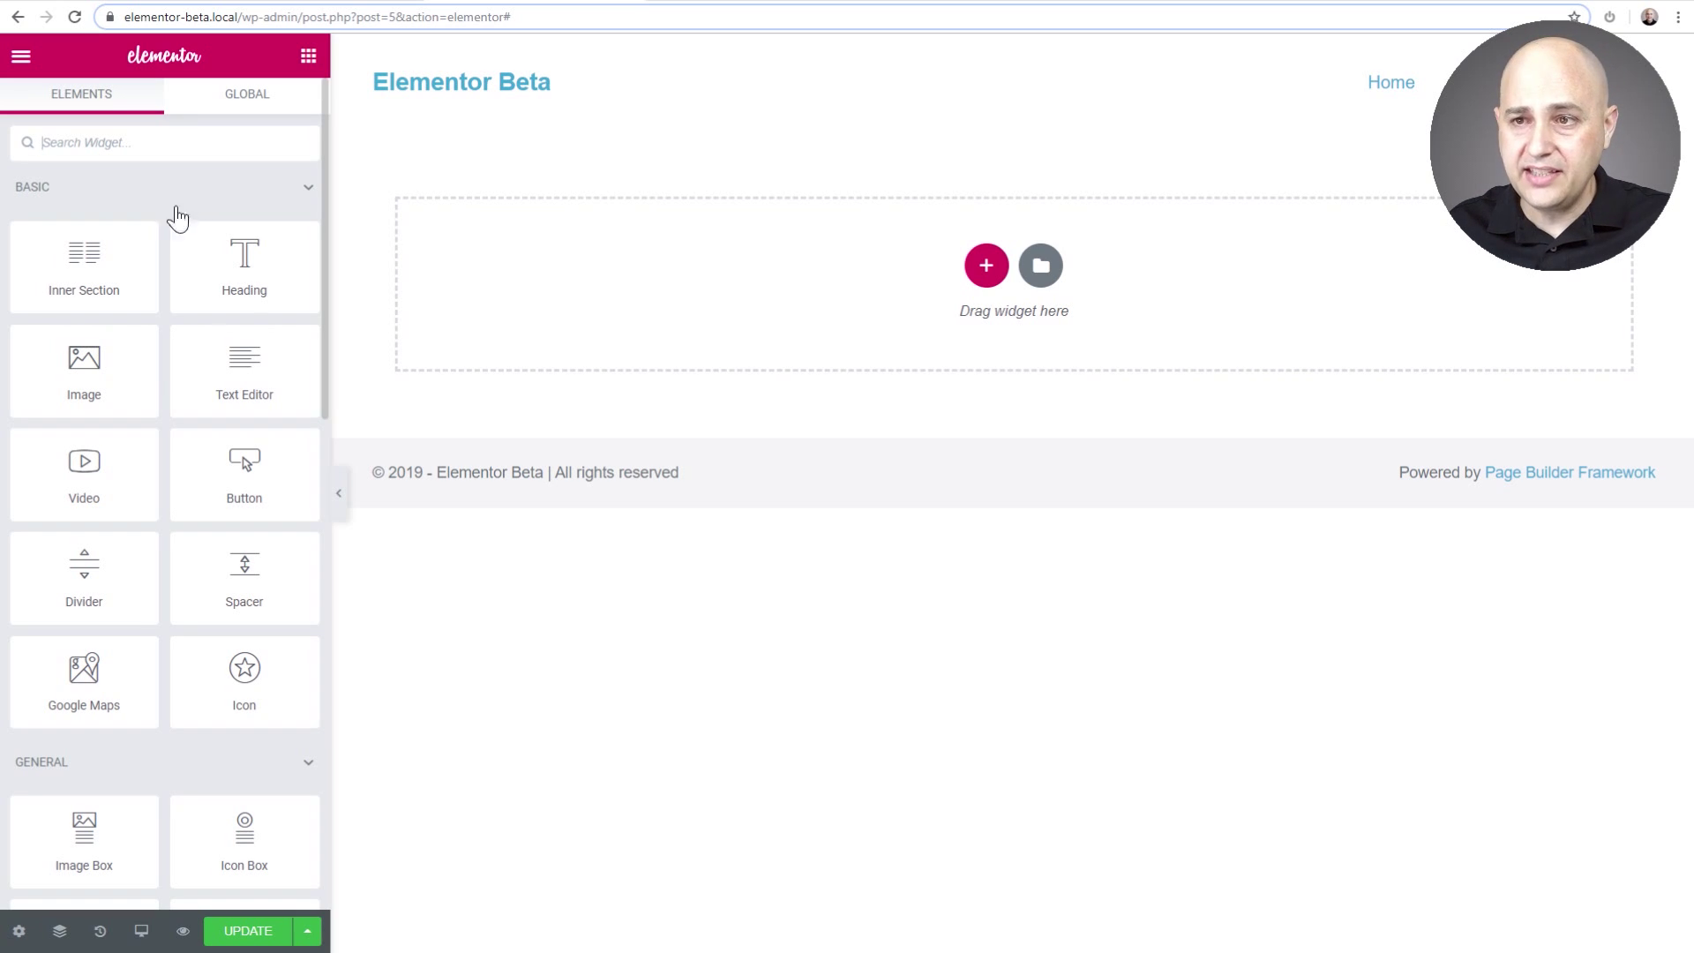
Drag a Heading widget onto the empty section, then switch editing to Mobile from the Advanced tab.
left_click_drag(240, 275, 631, 294)
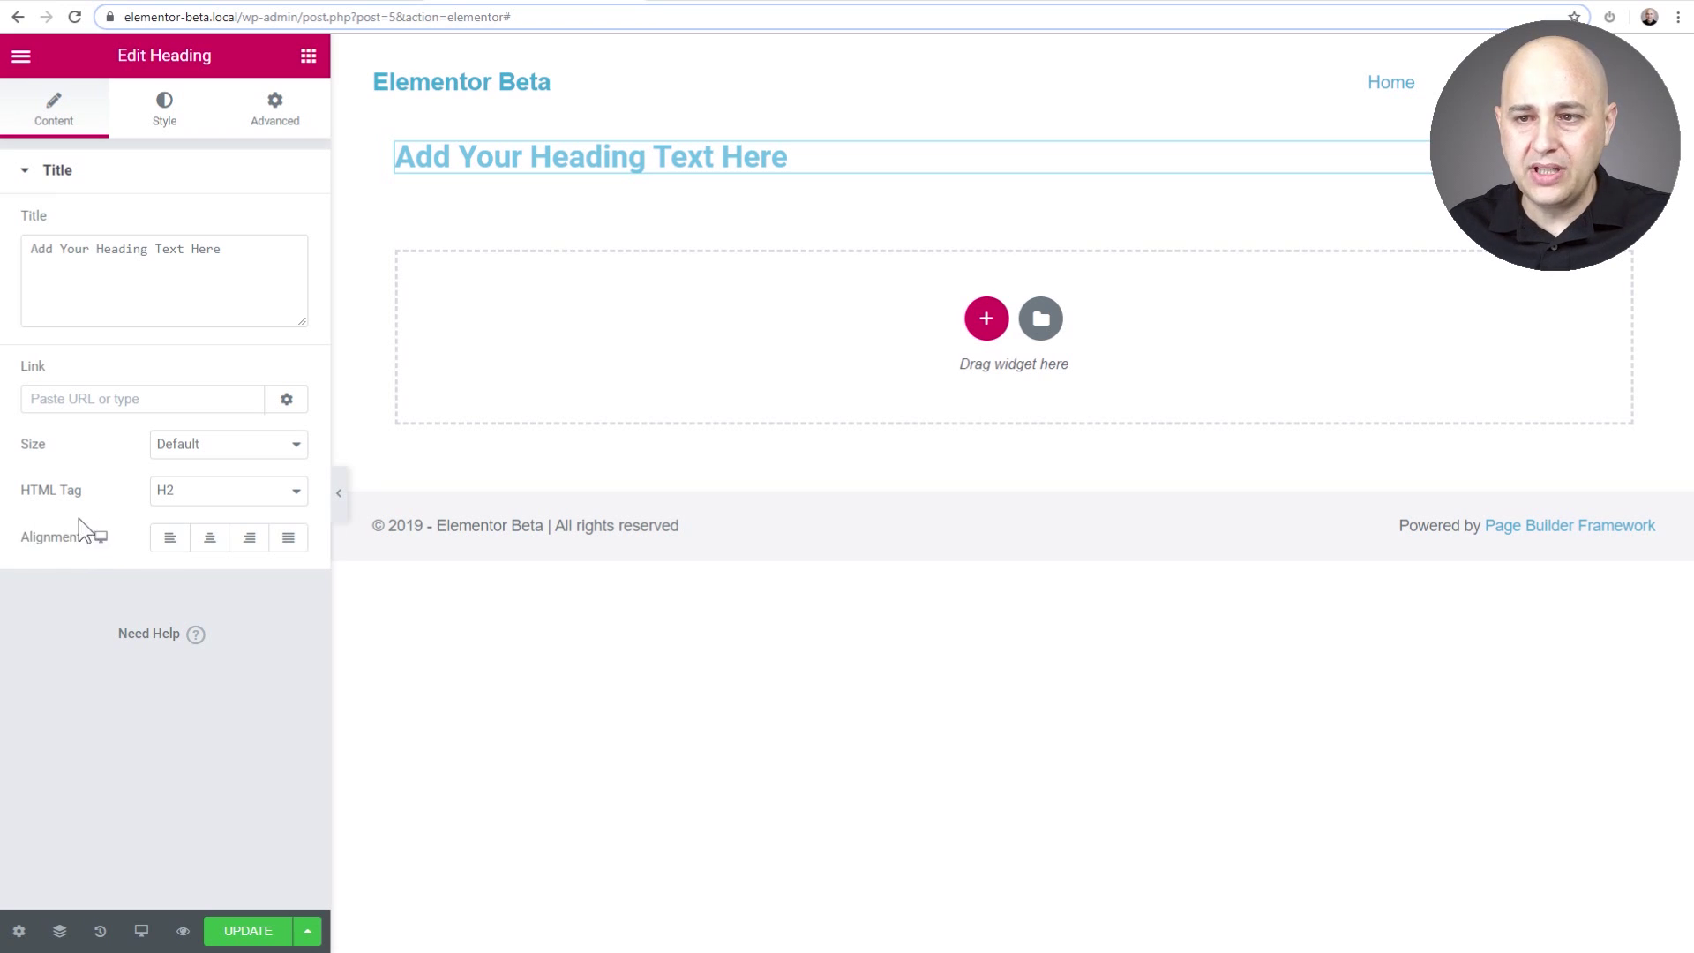
left_click(164, 119)
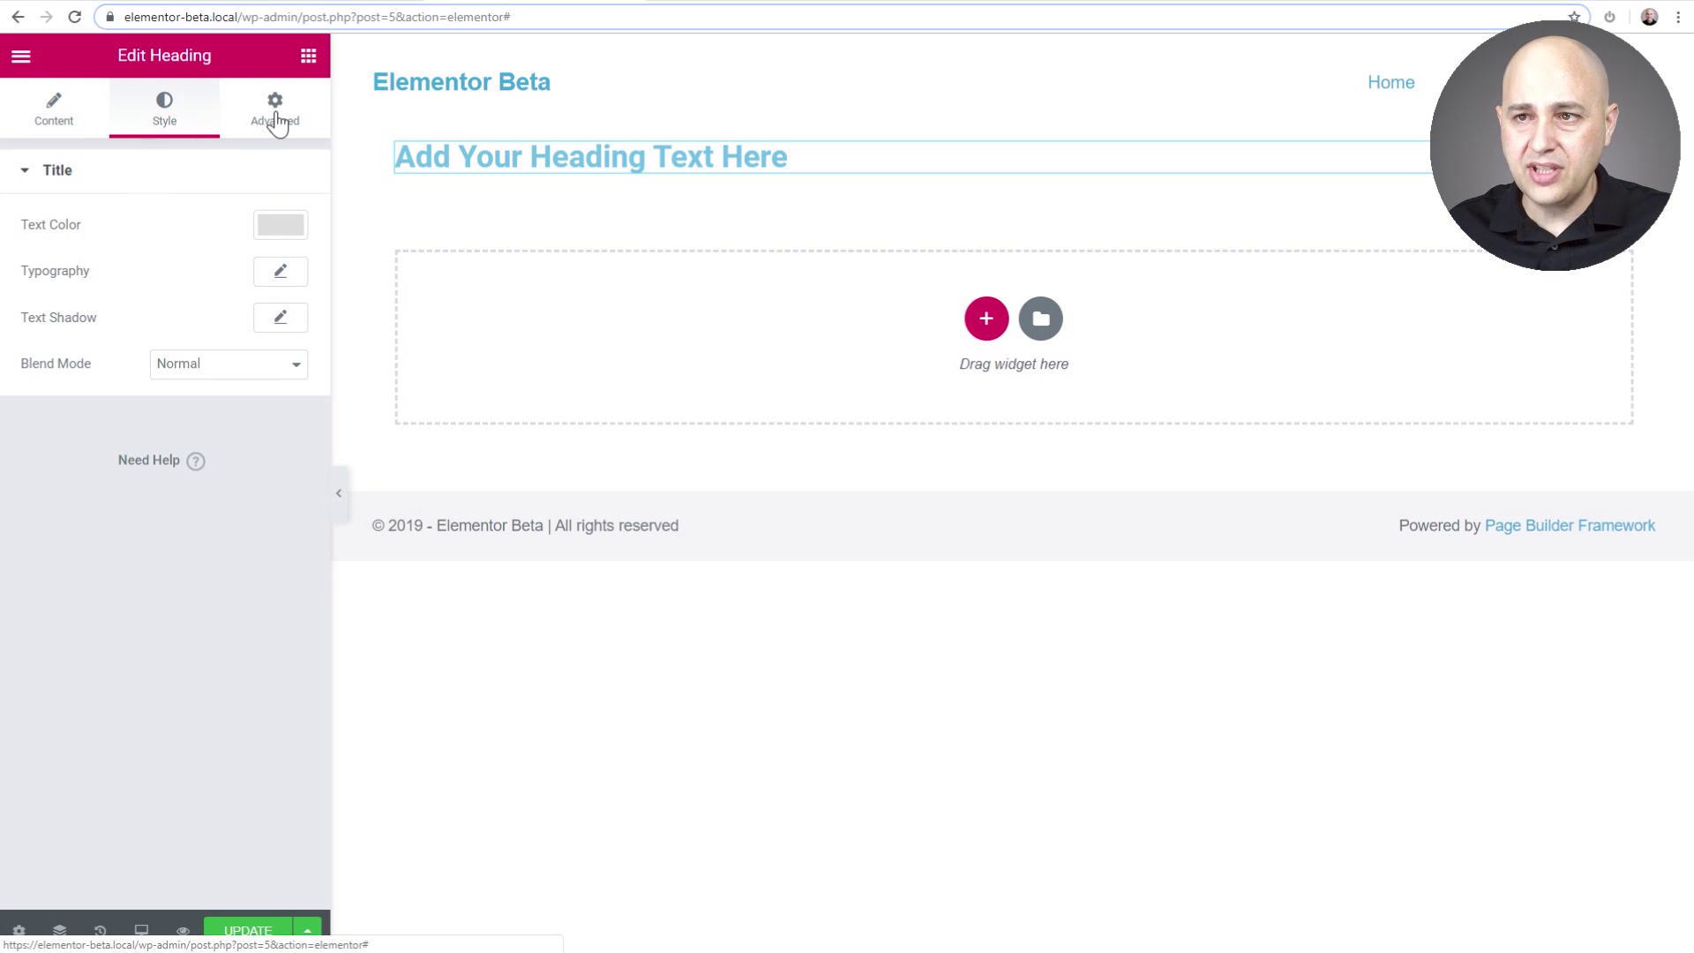
left_click(276, 120)
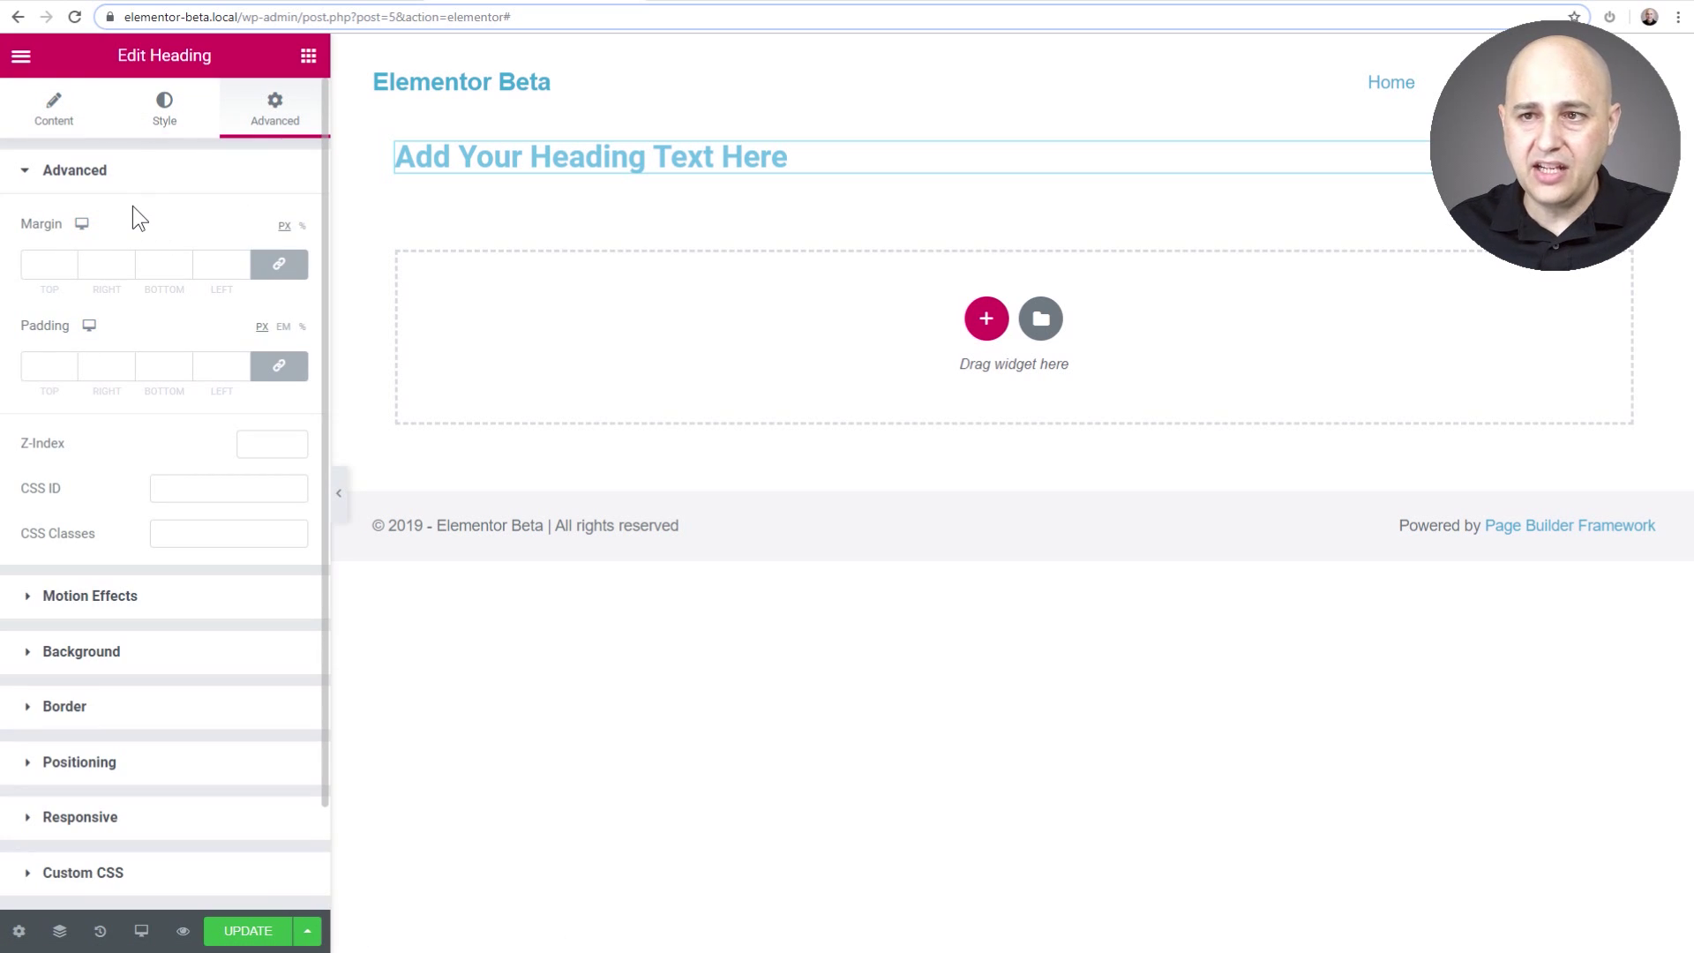
mouse_move(83, 227)
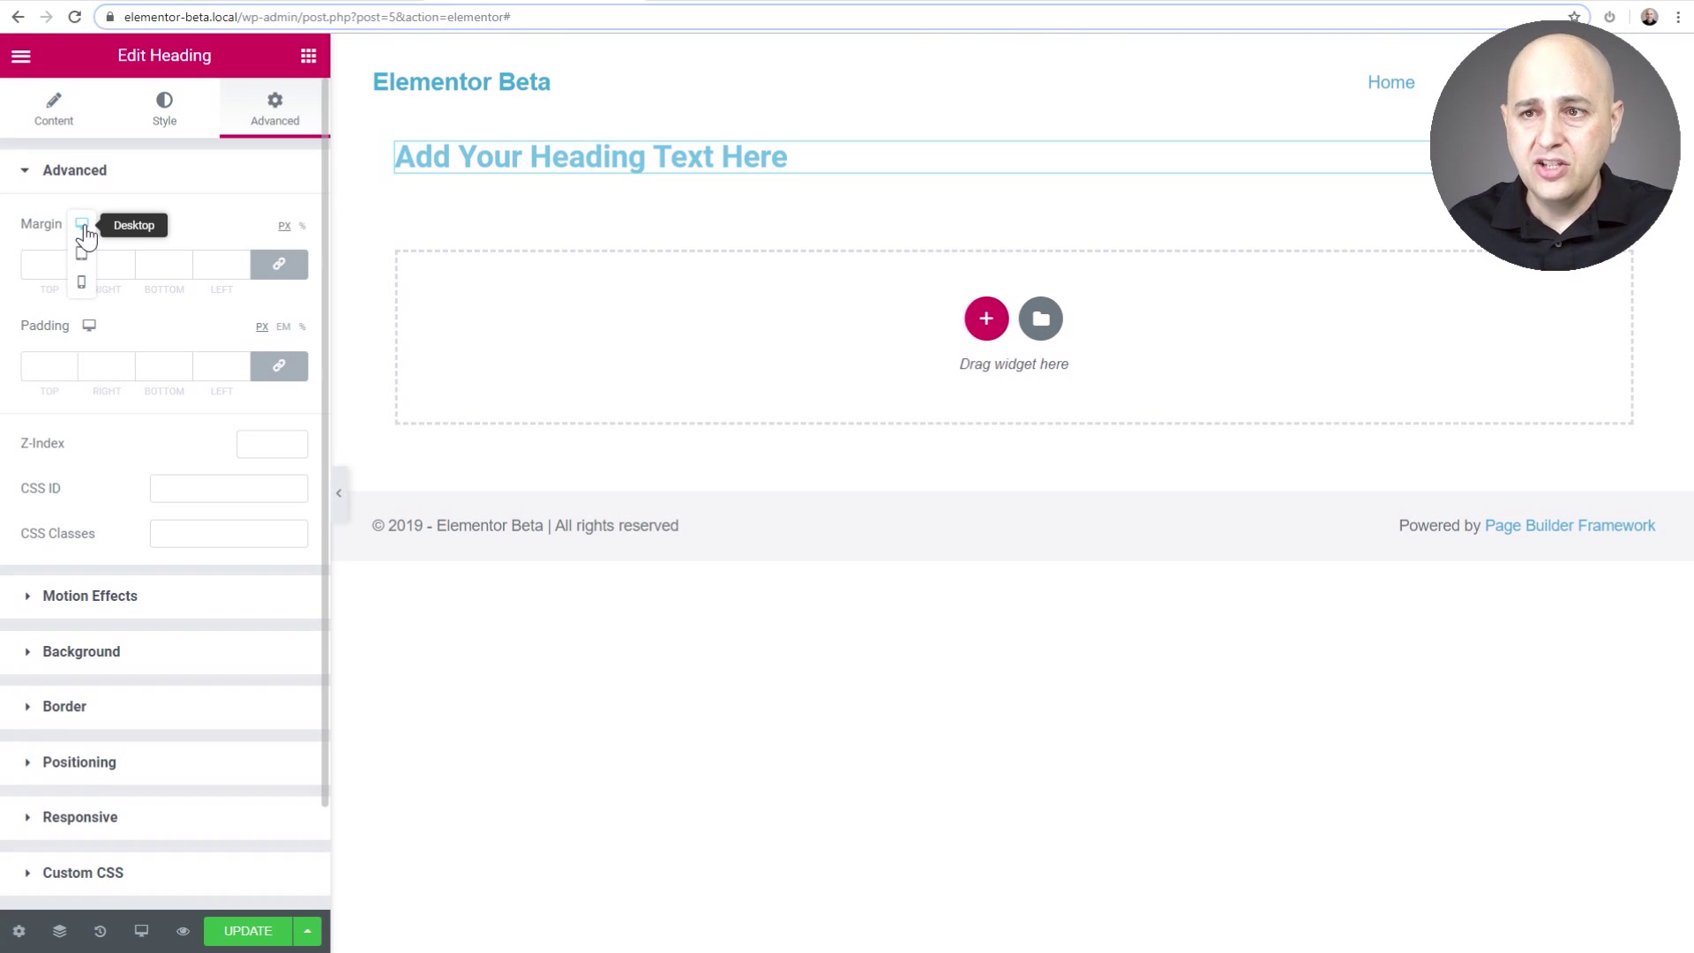
left_click(81, 283)
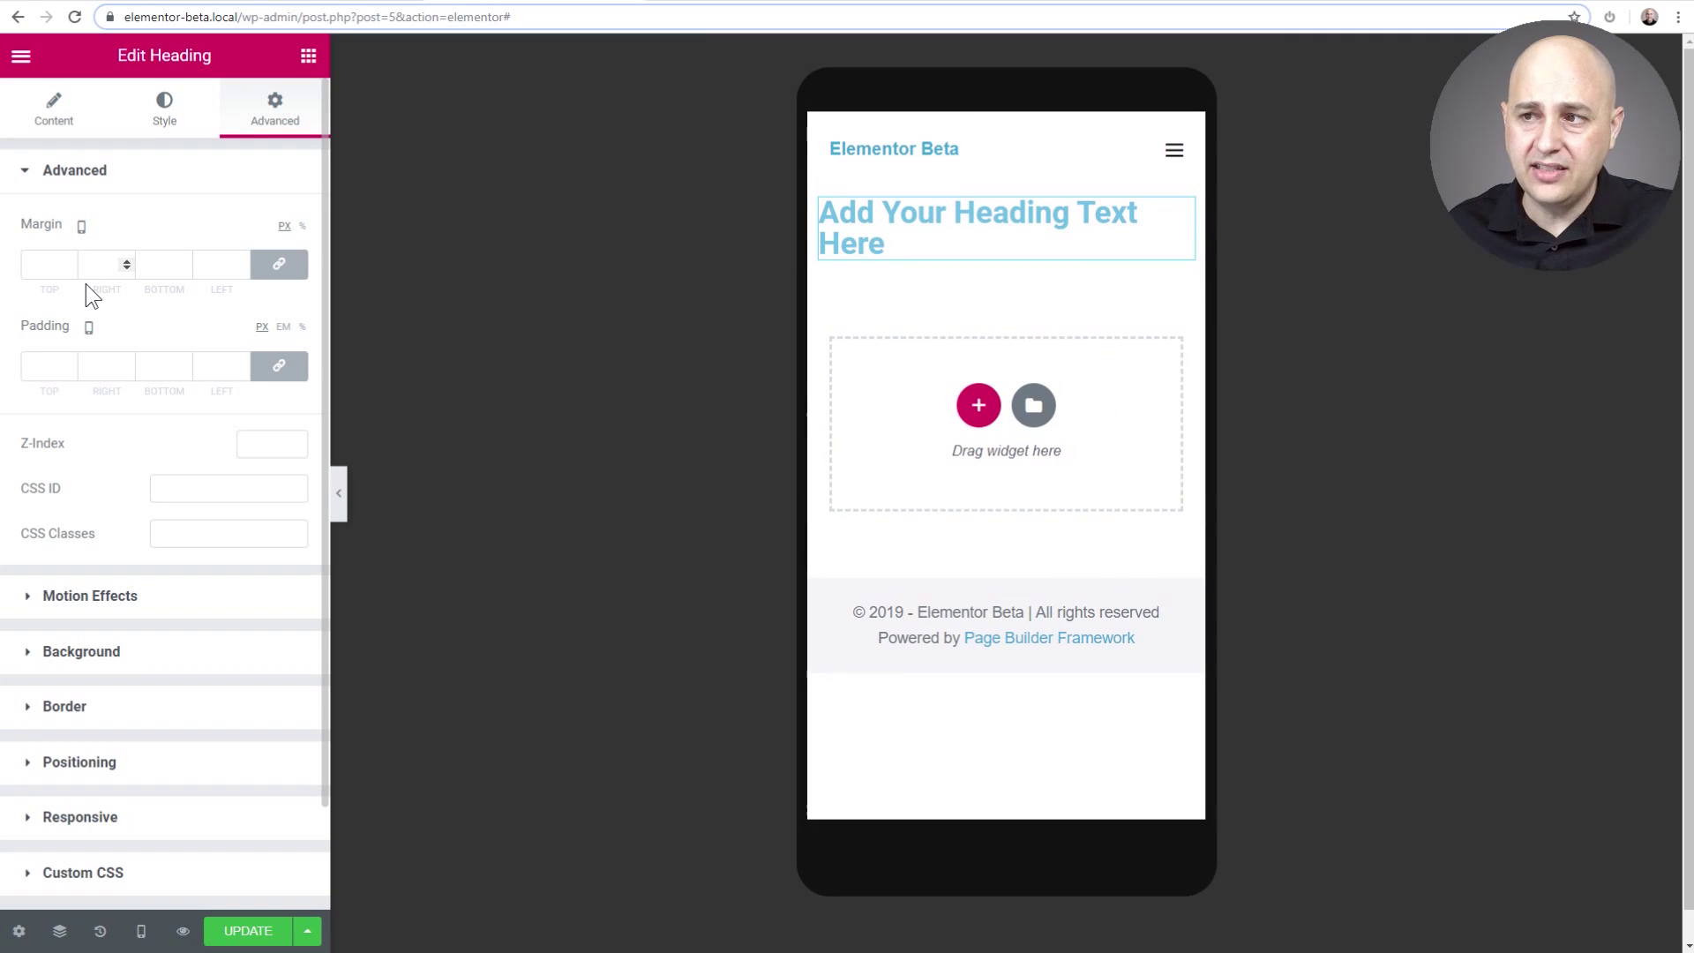
Choose Desktop in the Margin device switcher to leave mobile mode.
left_click(81, 226)
left_click(82, 169)
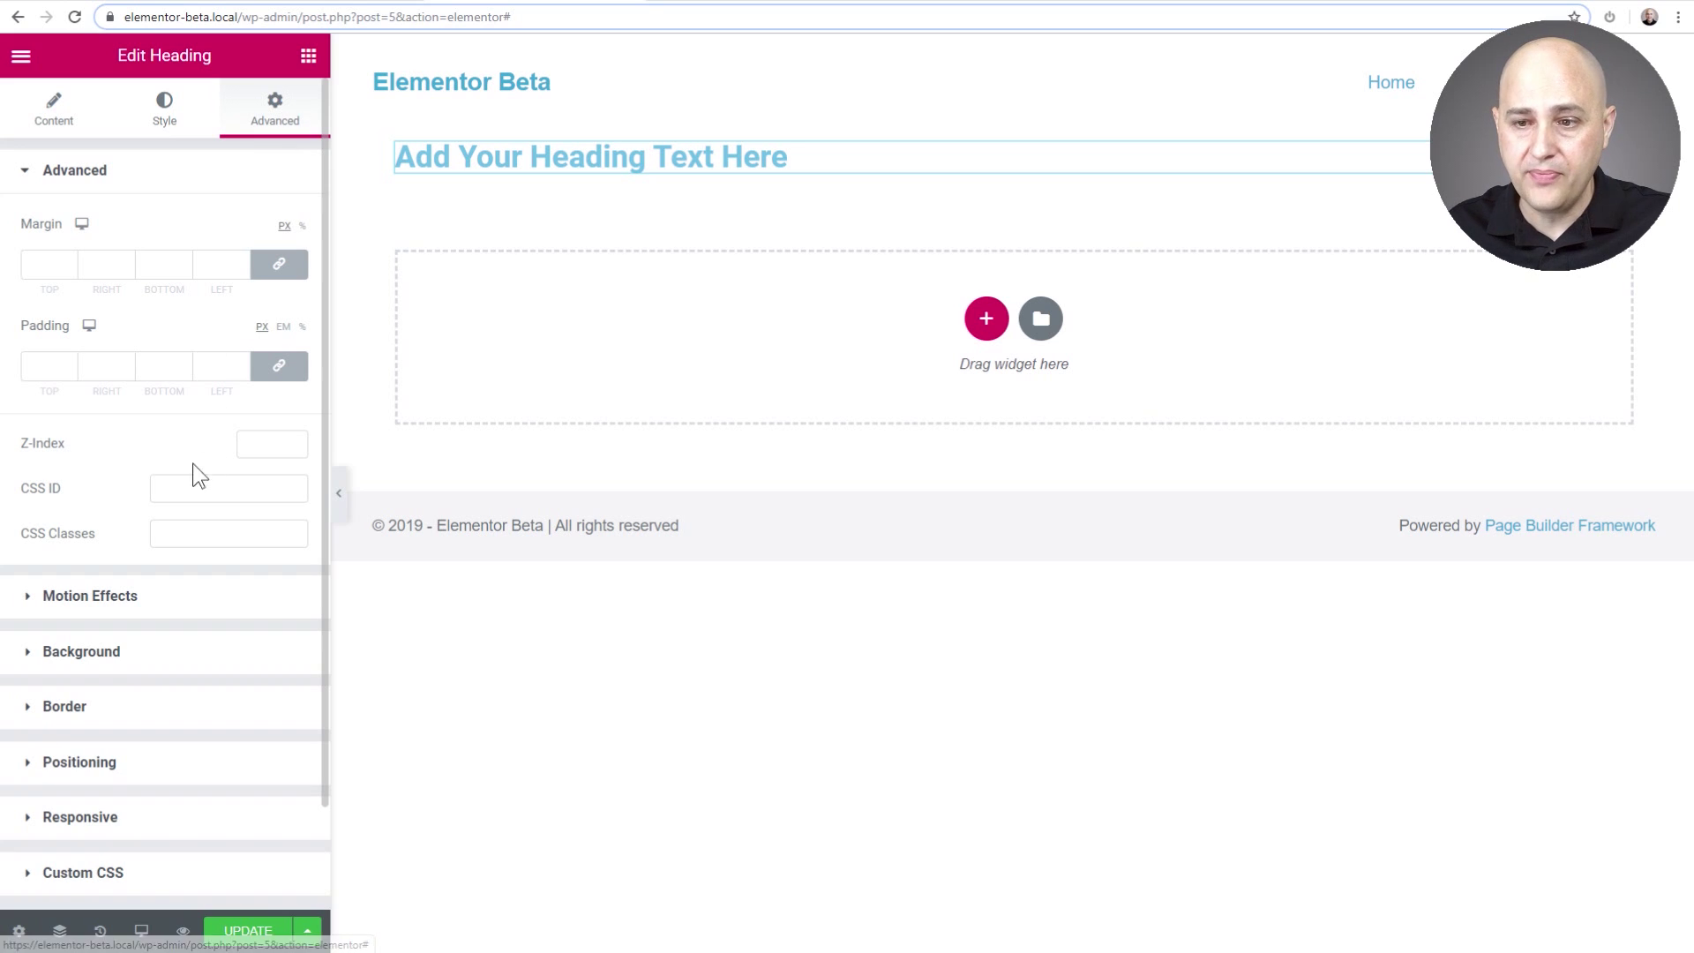
Under Advanced > Responsive, leave Hide On Desktop off and set Hide On Mobile to HIDE.
left_click(94, 817)
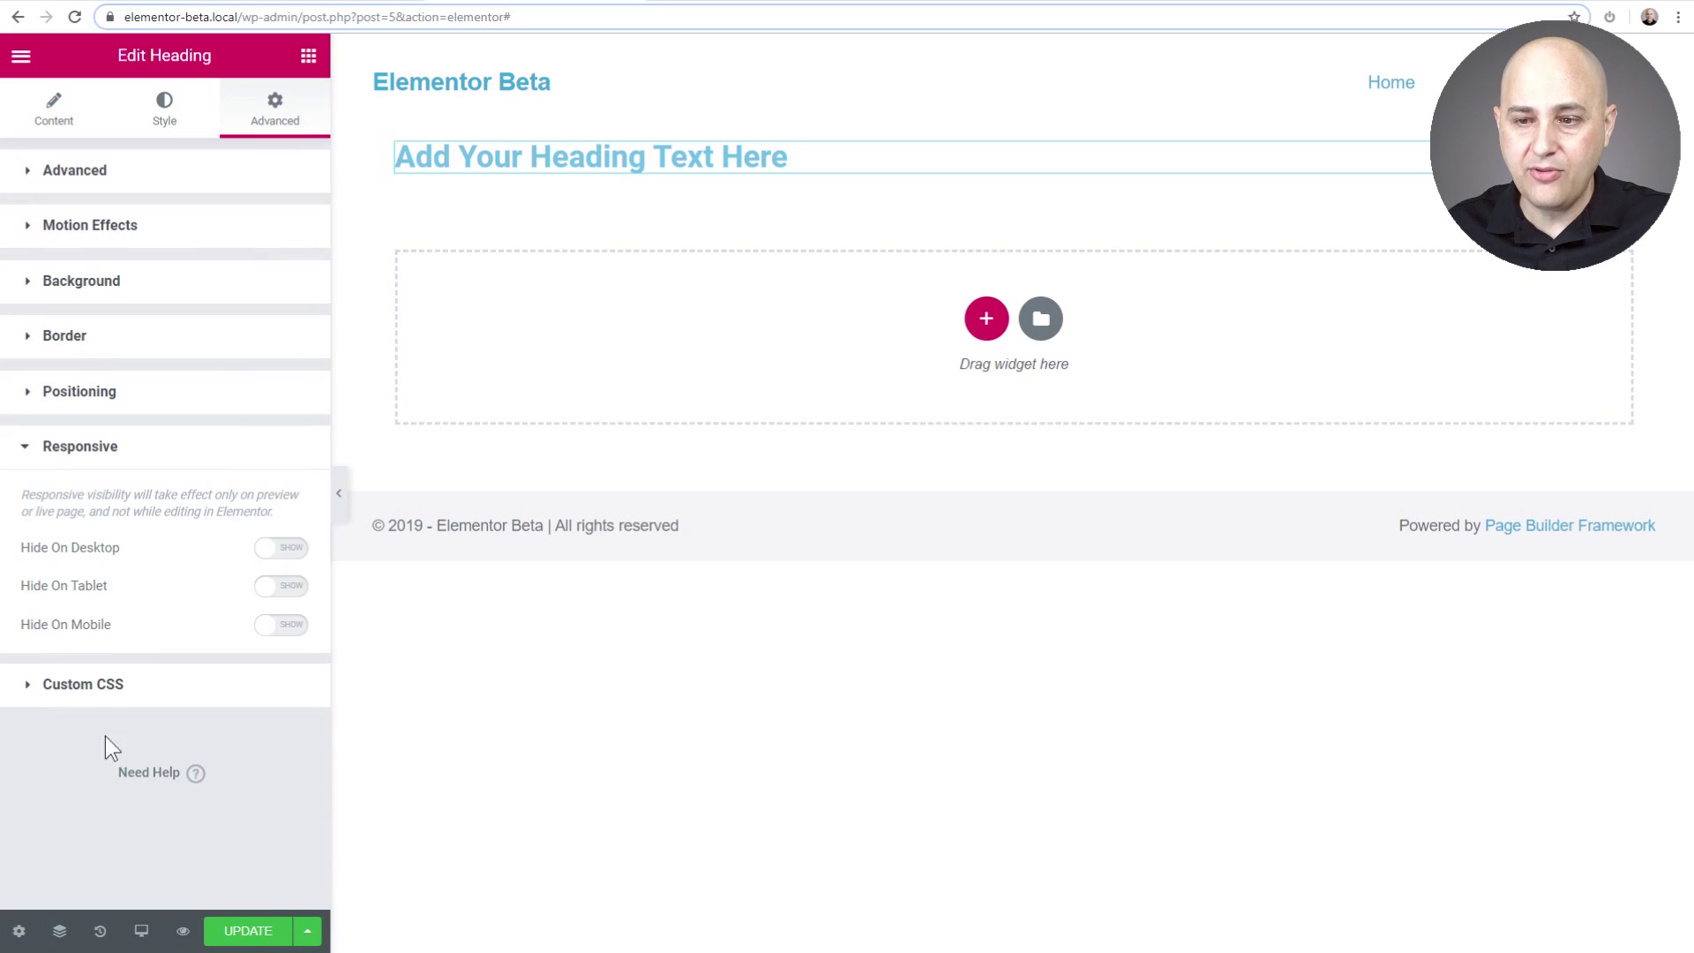
left_click(284, 552)
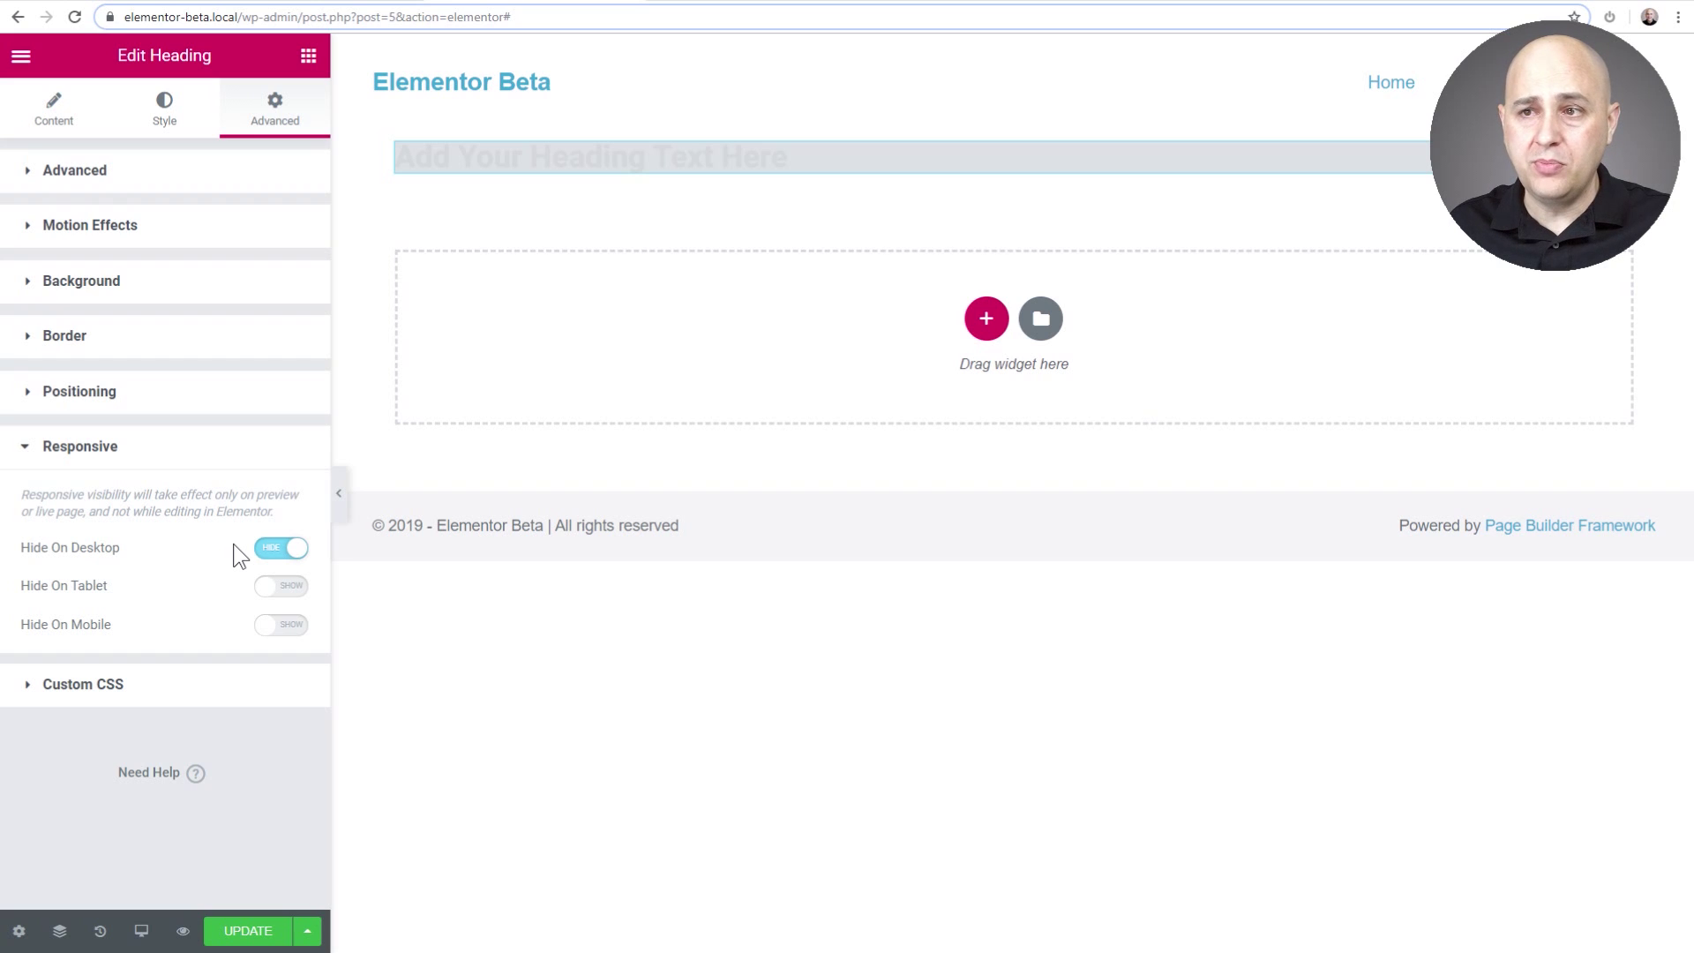
left_click(280, 548)
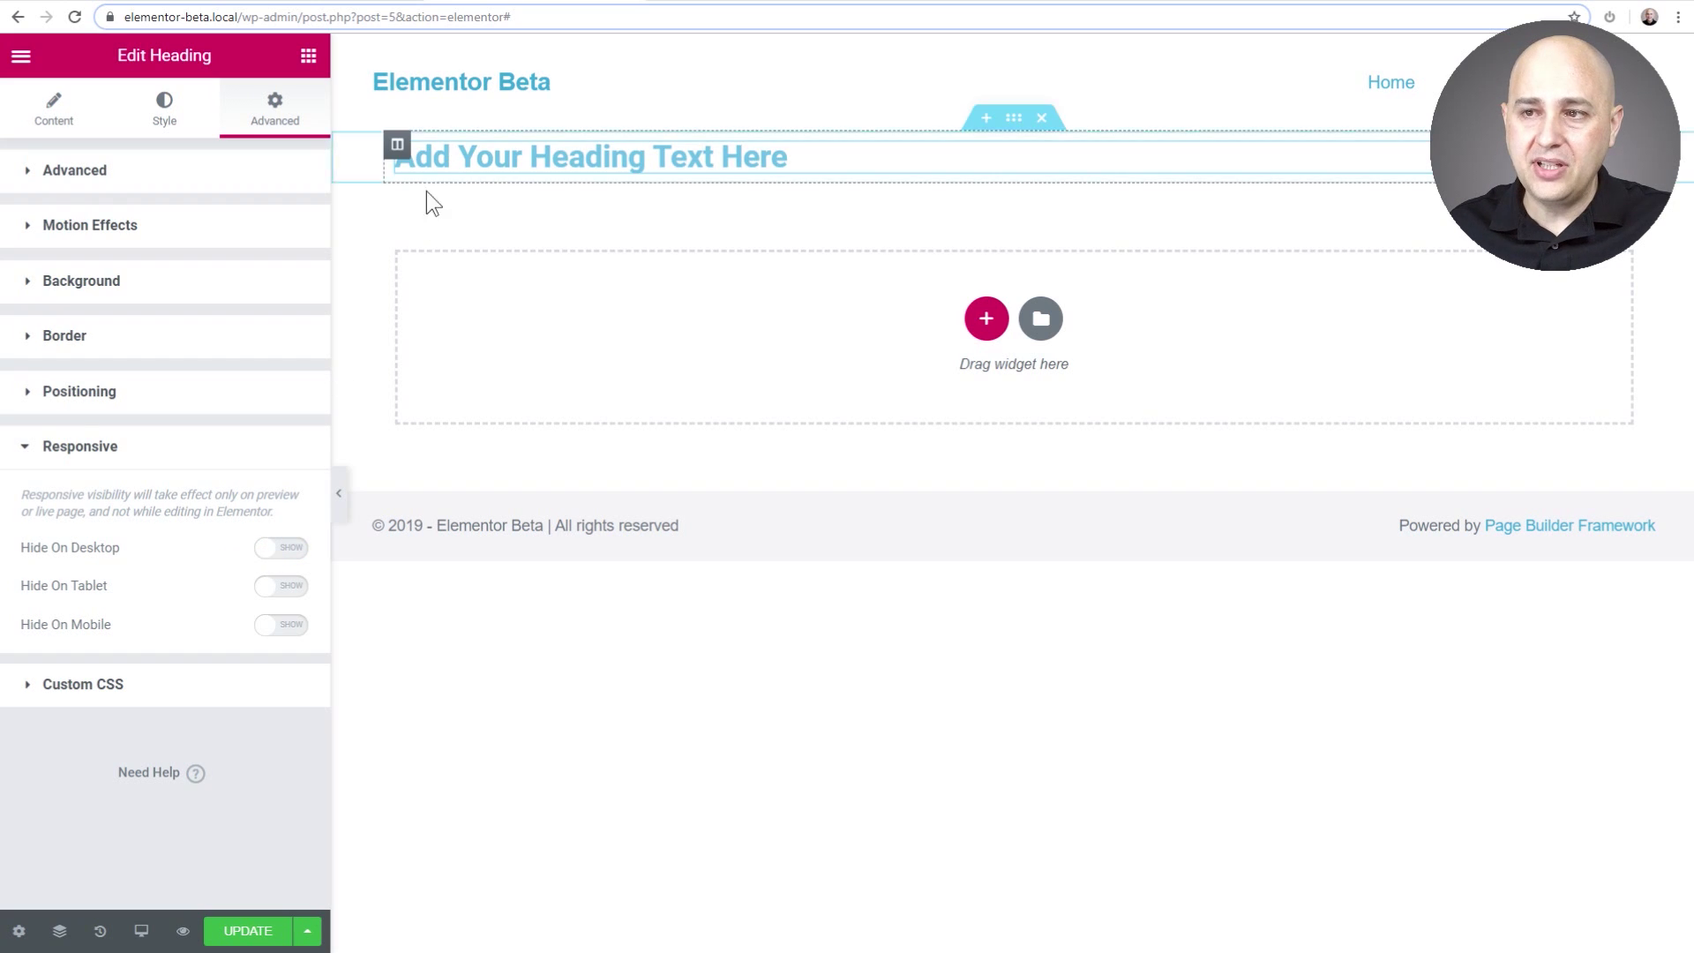
left_click(286, 551)
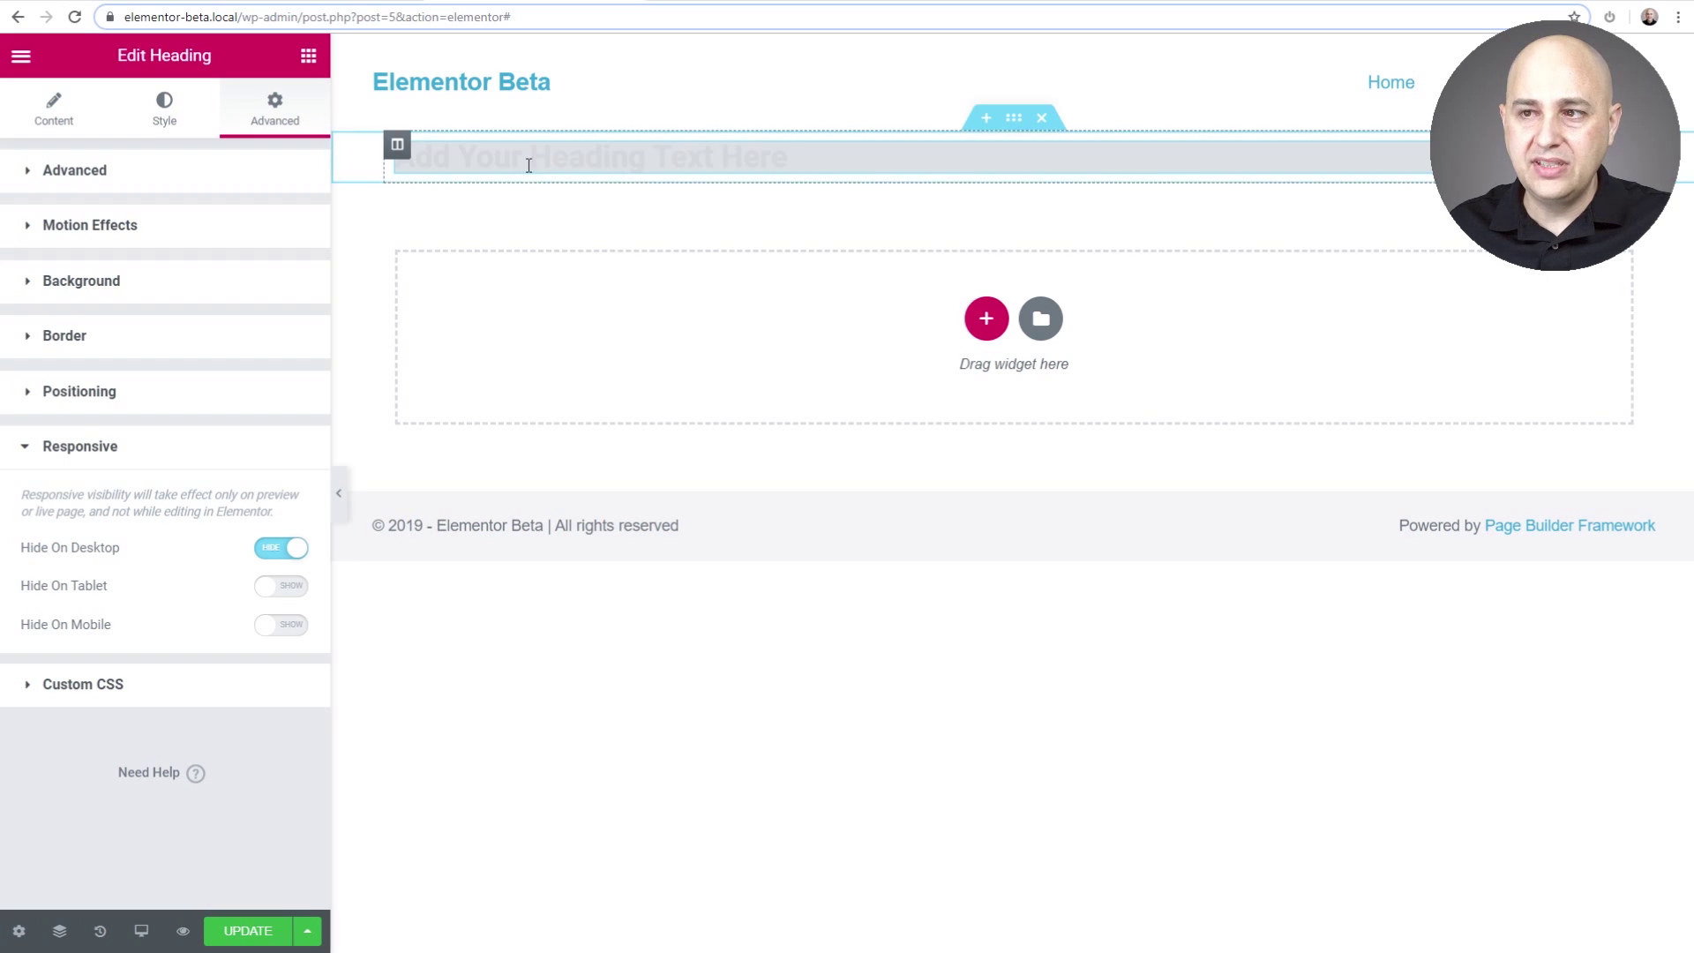
left_click(265, 546)
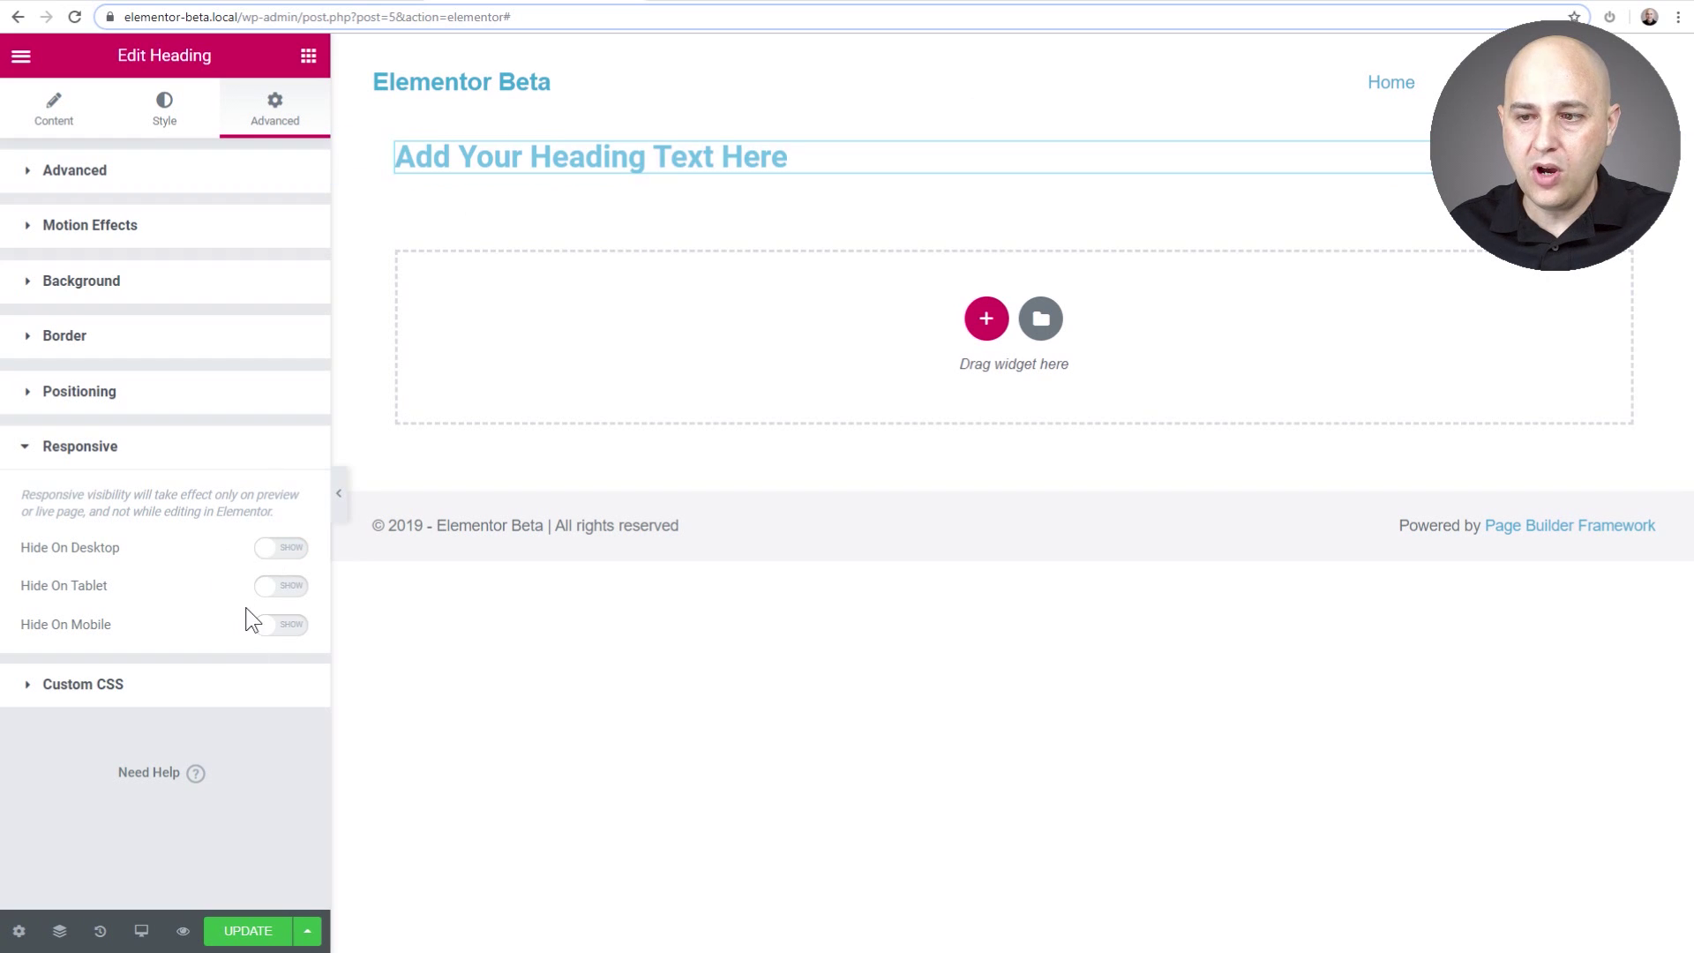
left_click(289, 628)
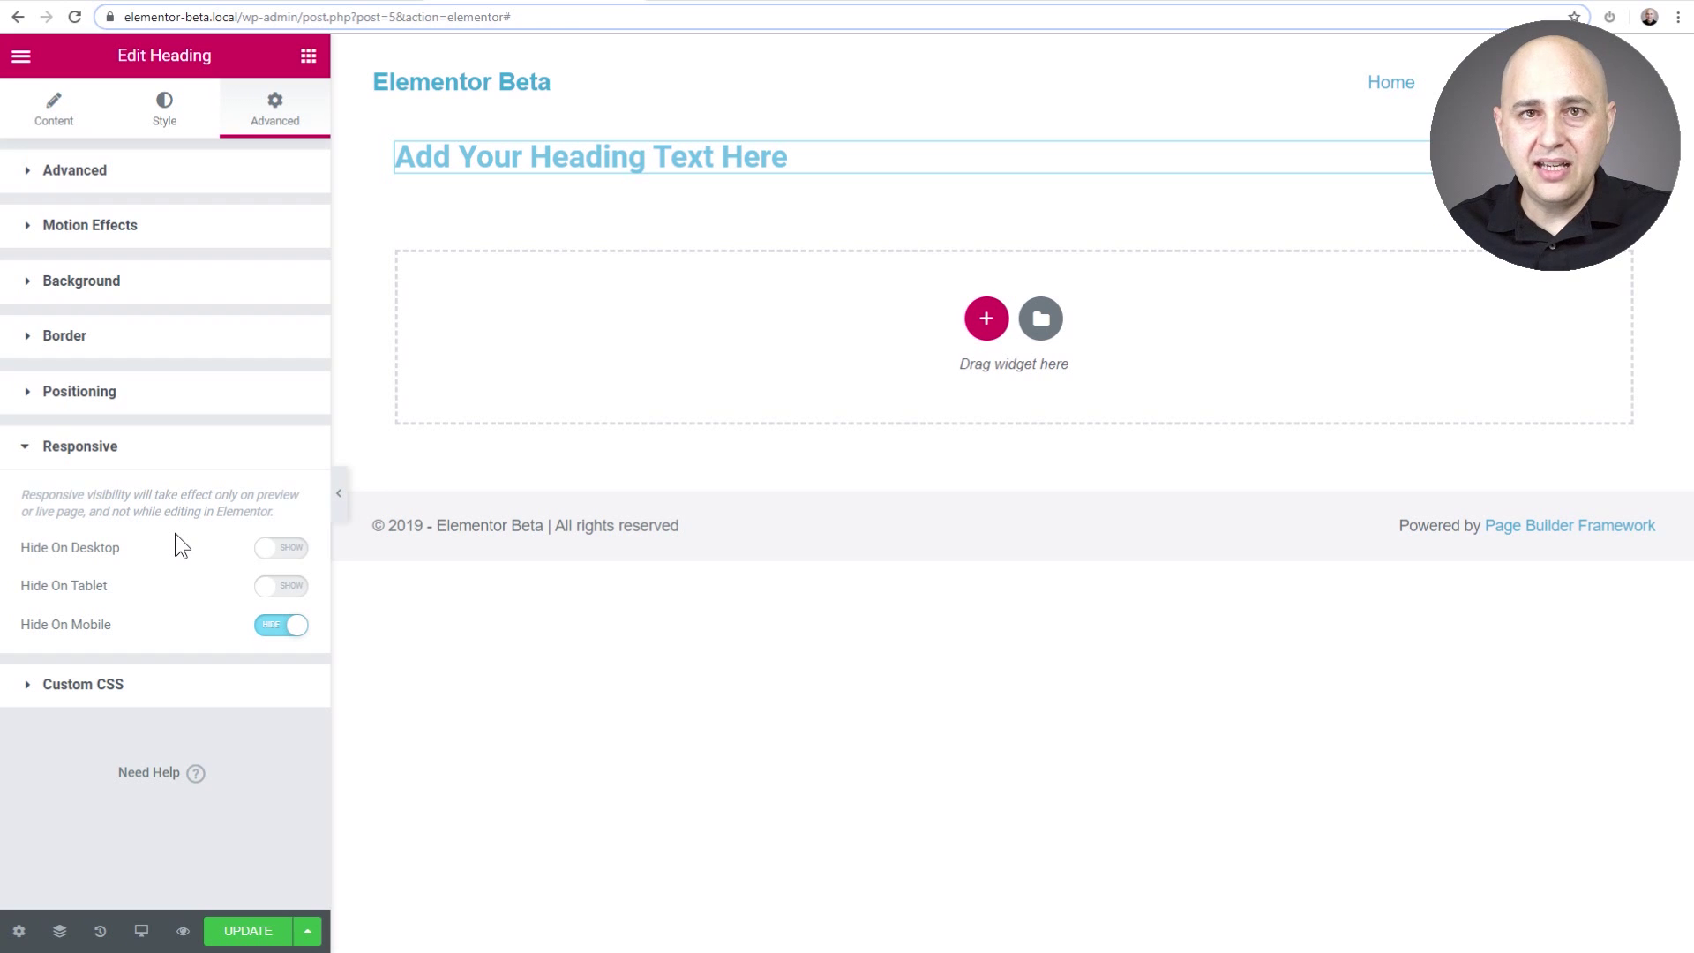
Choose Mobile from the footer's Responsive Mode icon to see the dimmed heading.
left_click(141, 928)
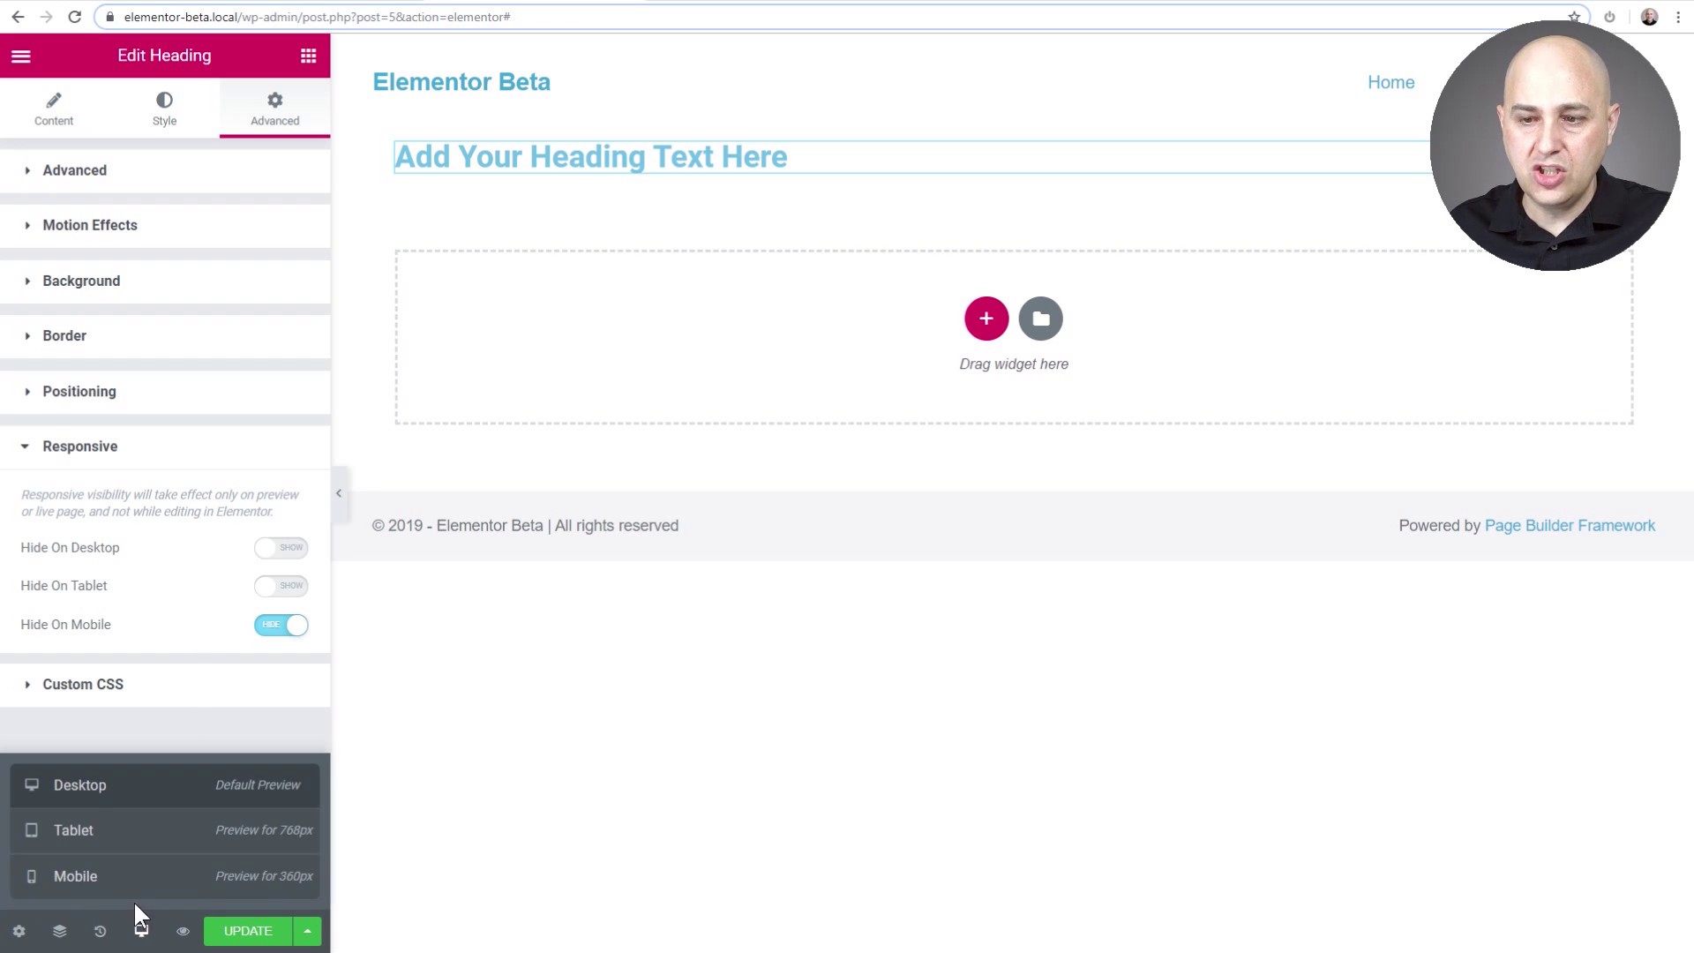
left_click(117, 875)
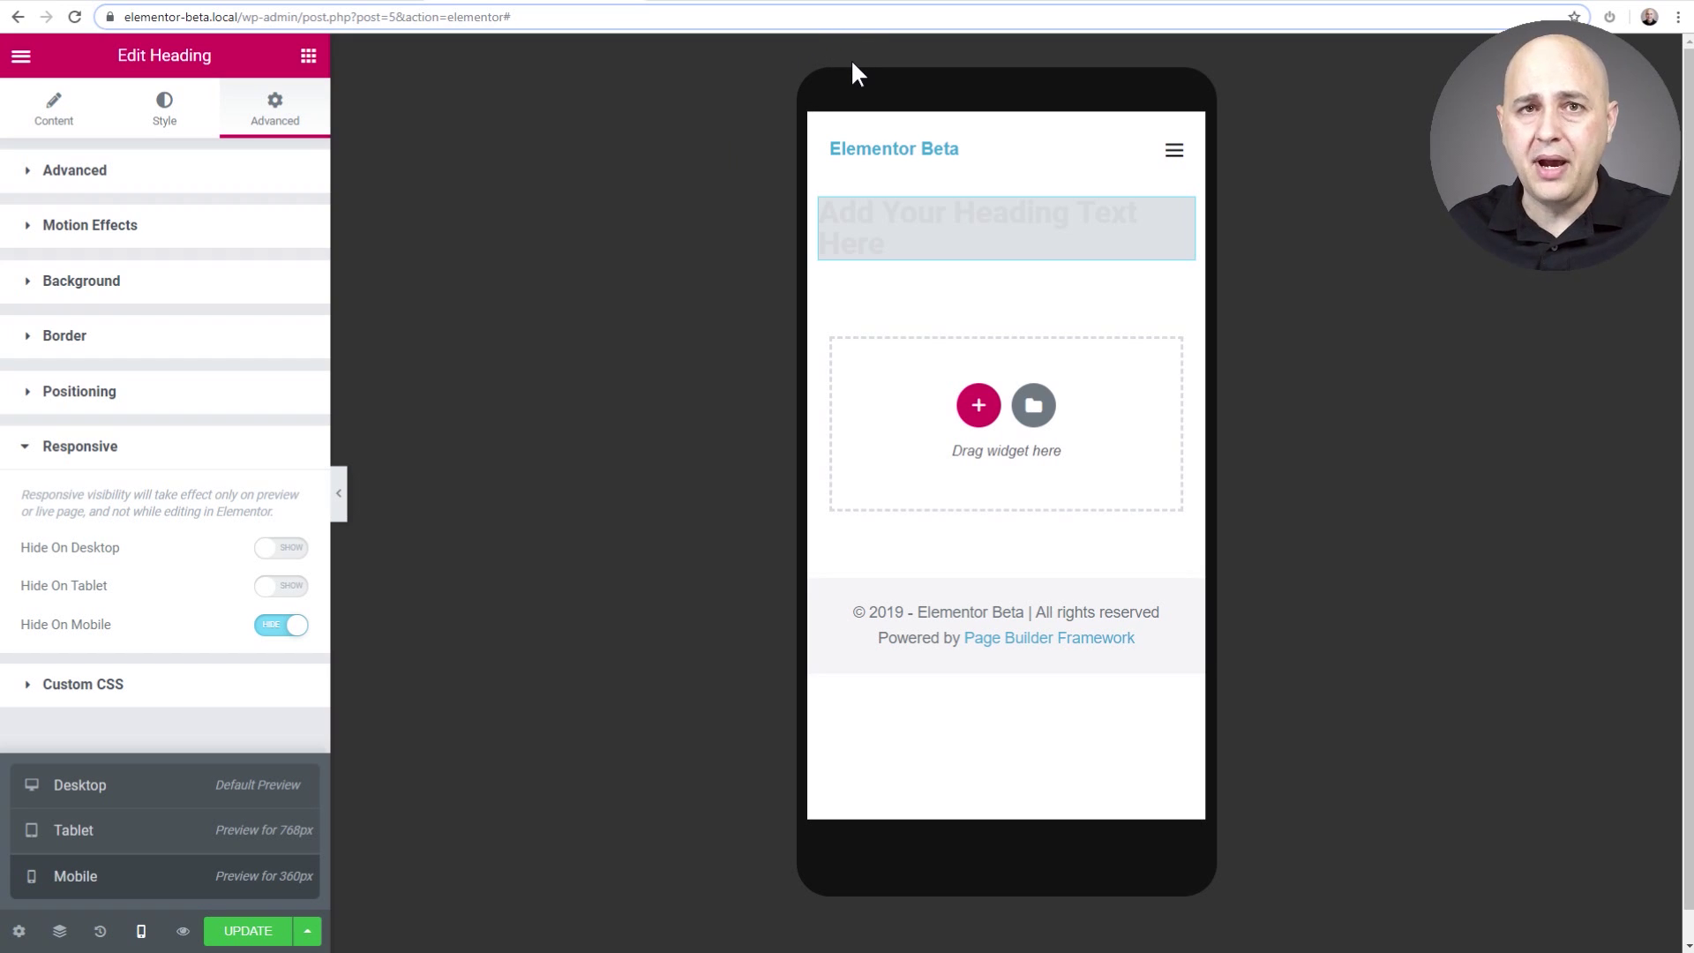
left_click(930, 3)
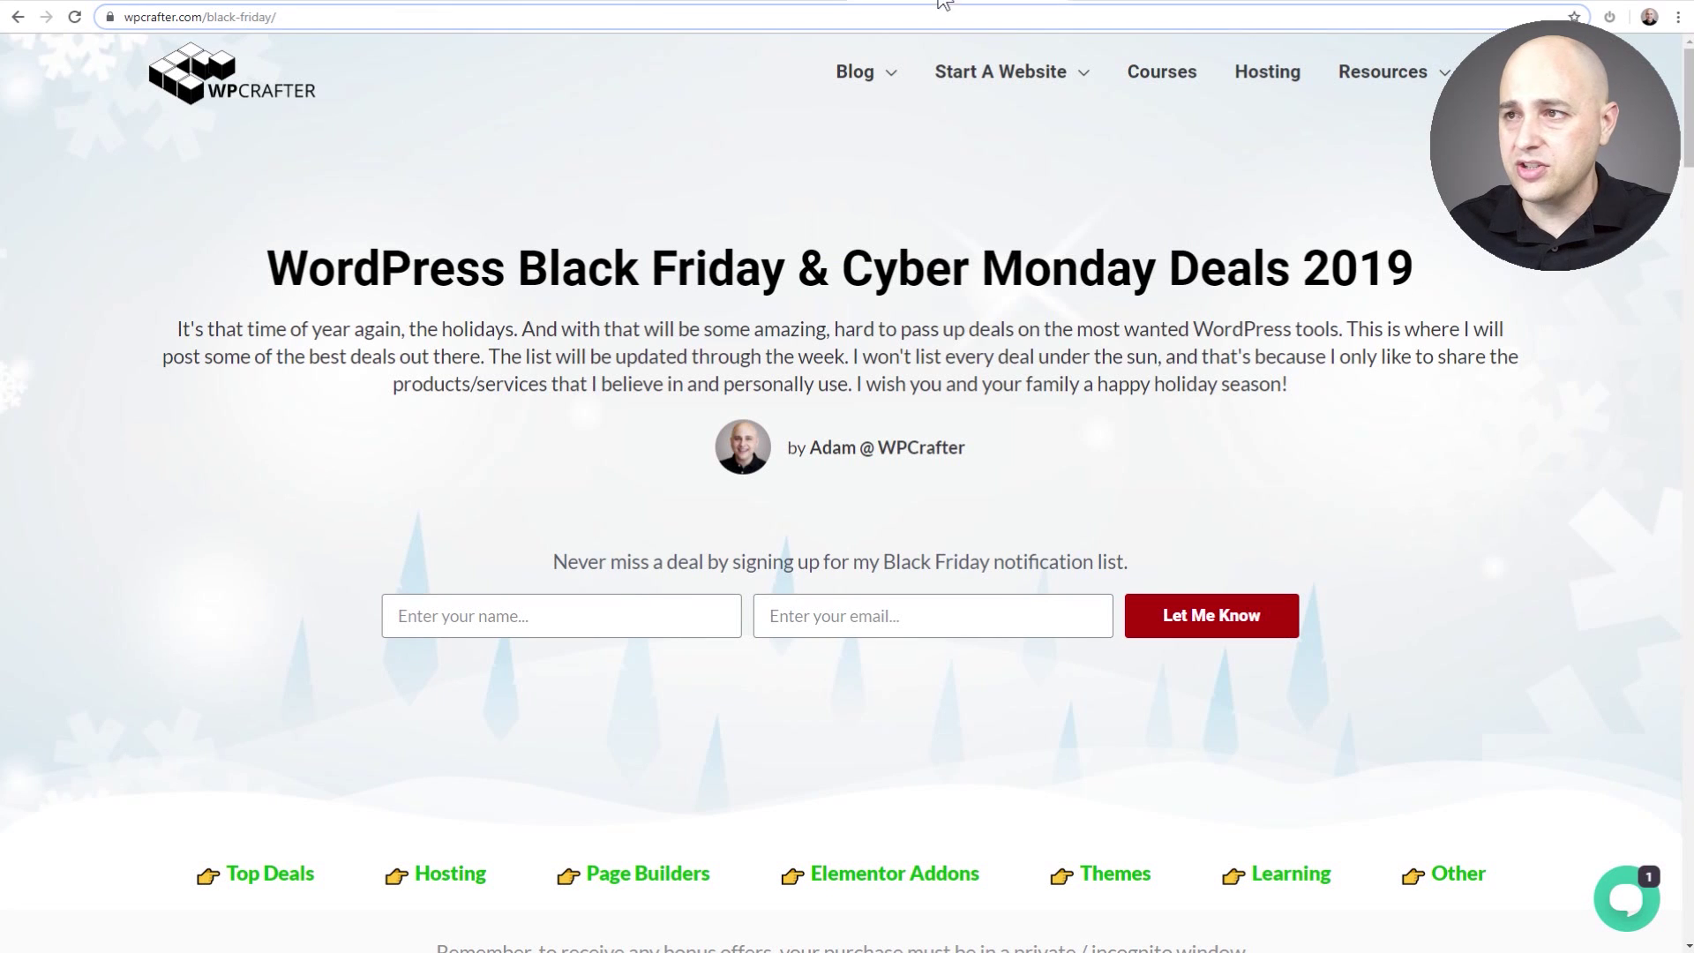
mouse_move(888, 176)
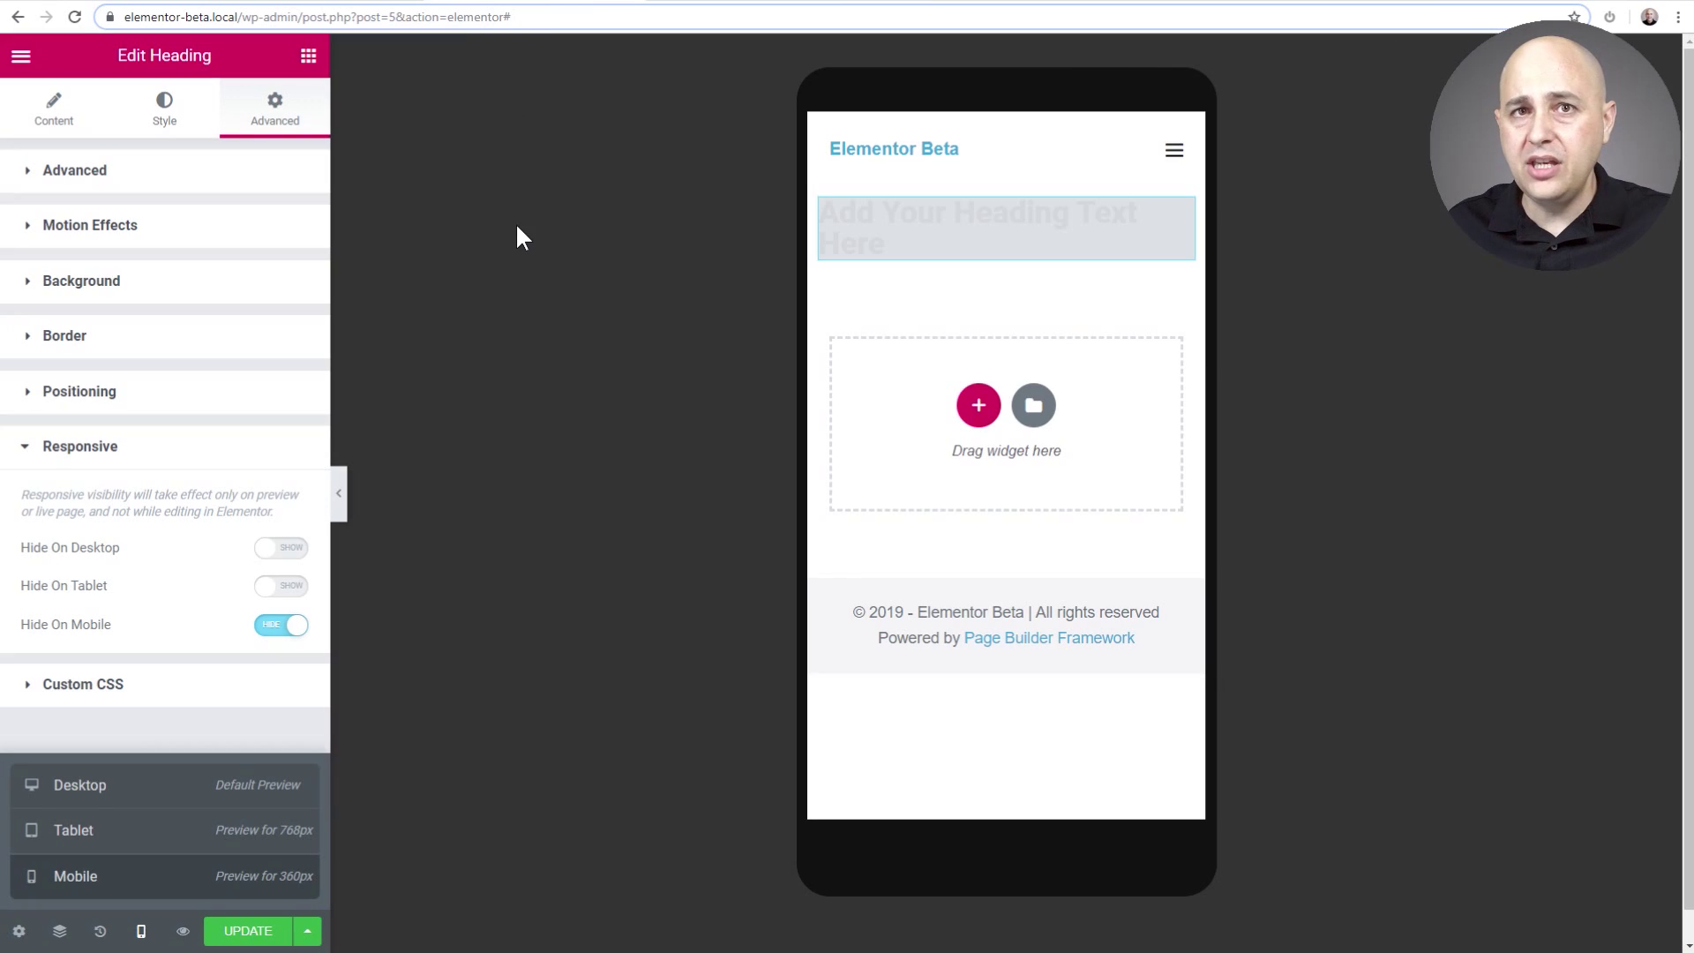
Show the heading's Style settings and return the preview to desktop size.
left_click(186, 131)
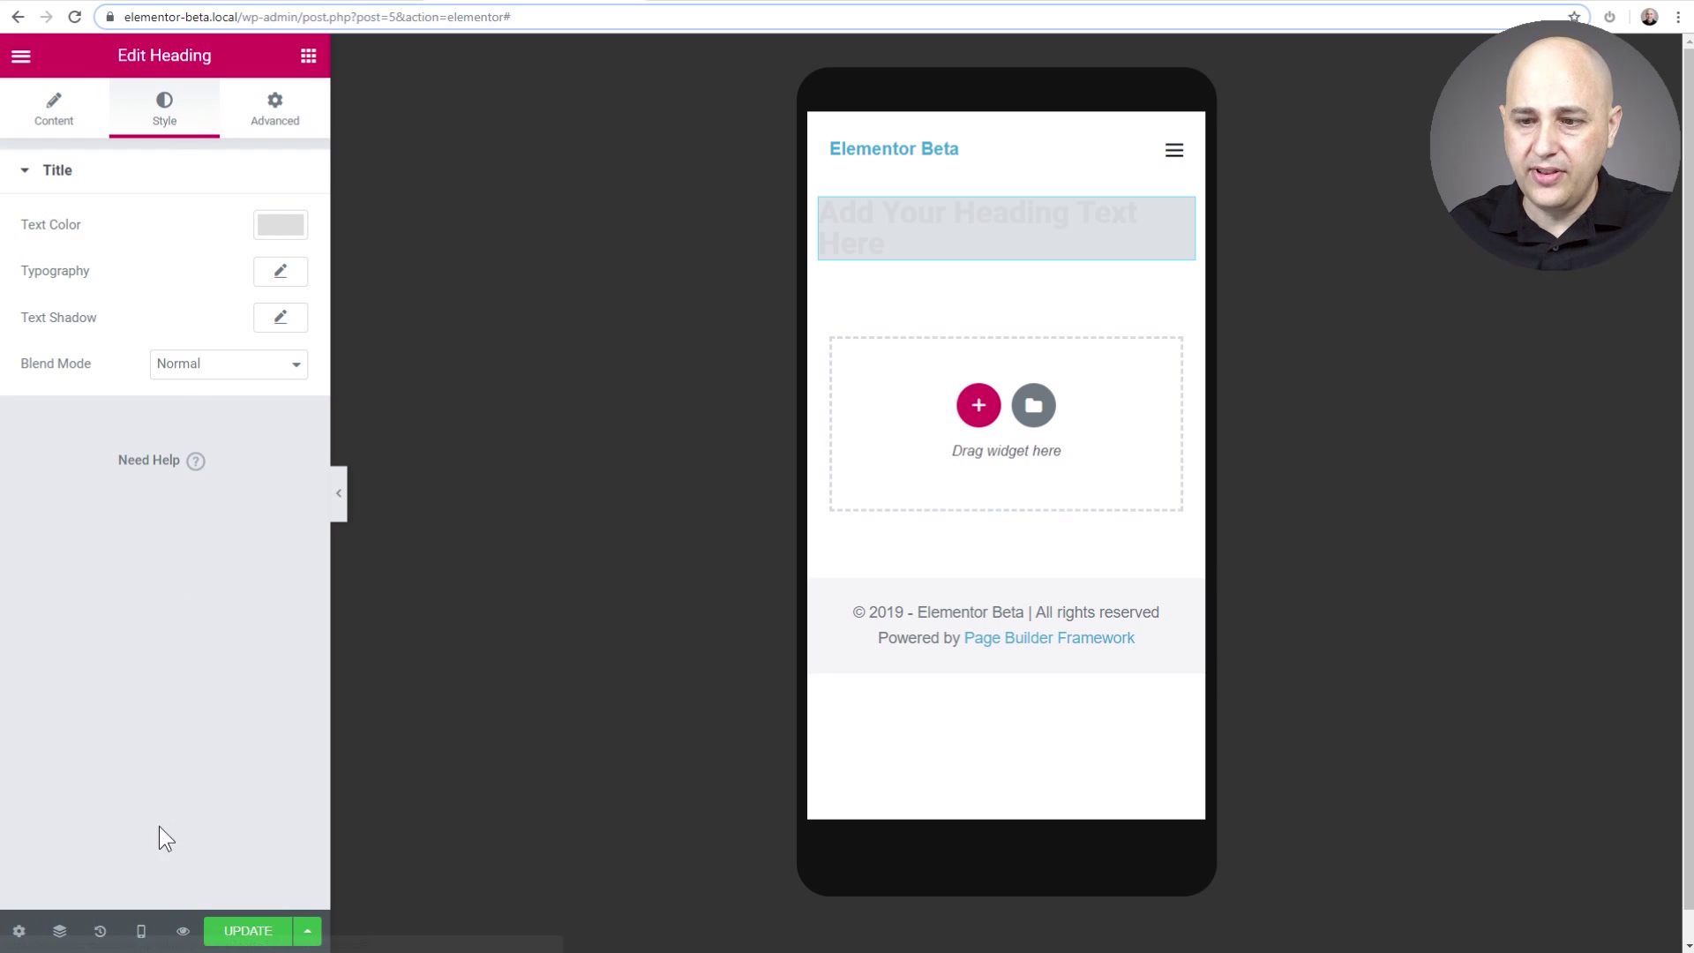
left_click(145, 933)
left_click(141, 798)
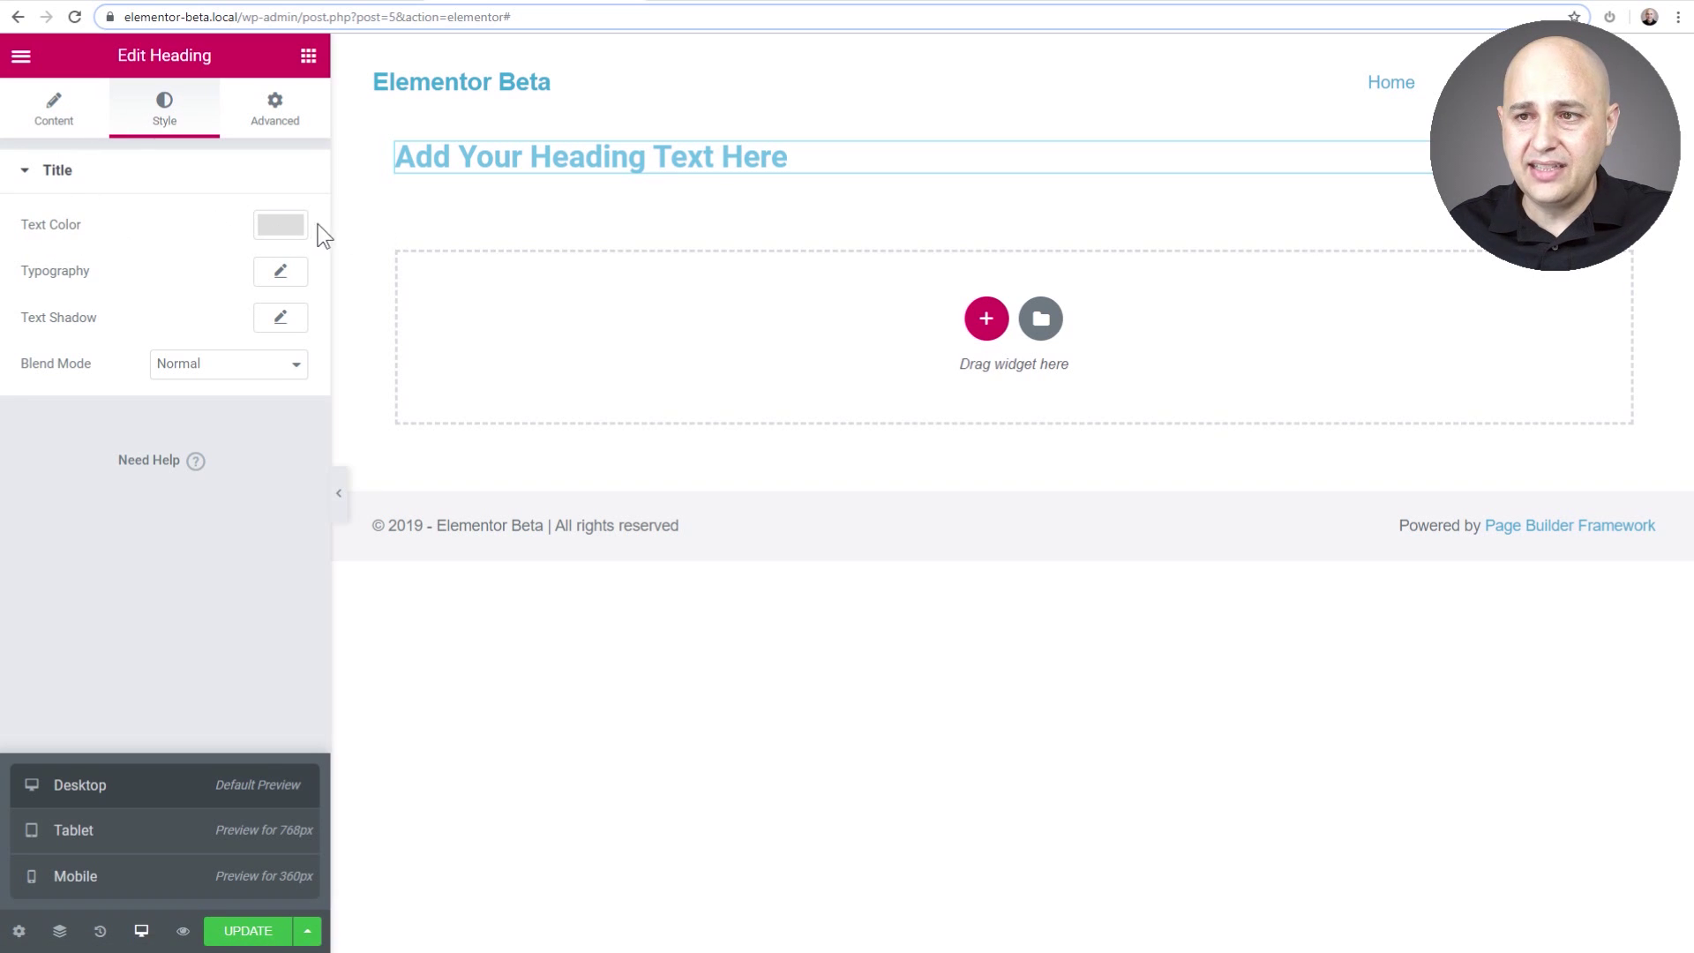
Colour the heading green (#05BD58), saving red and green as palette swatches.
left_click(280, 227)
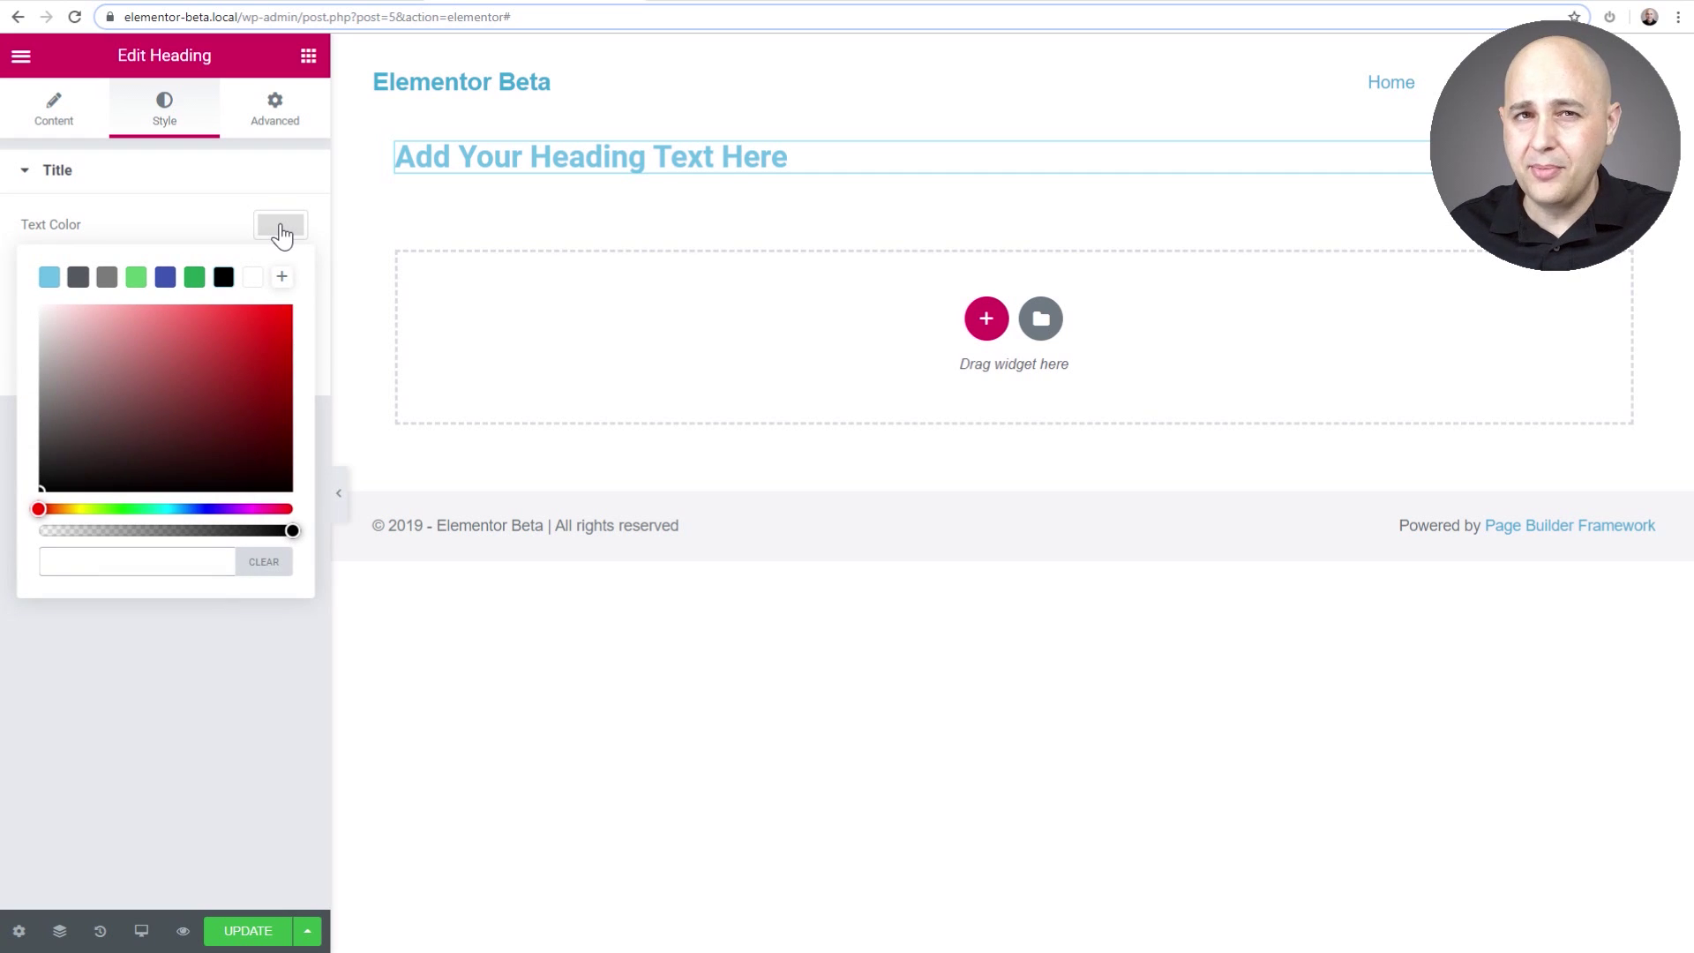
left_click_drag(187, 407, 275, 333)
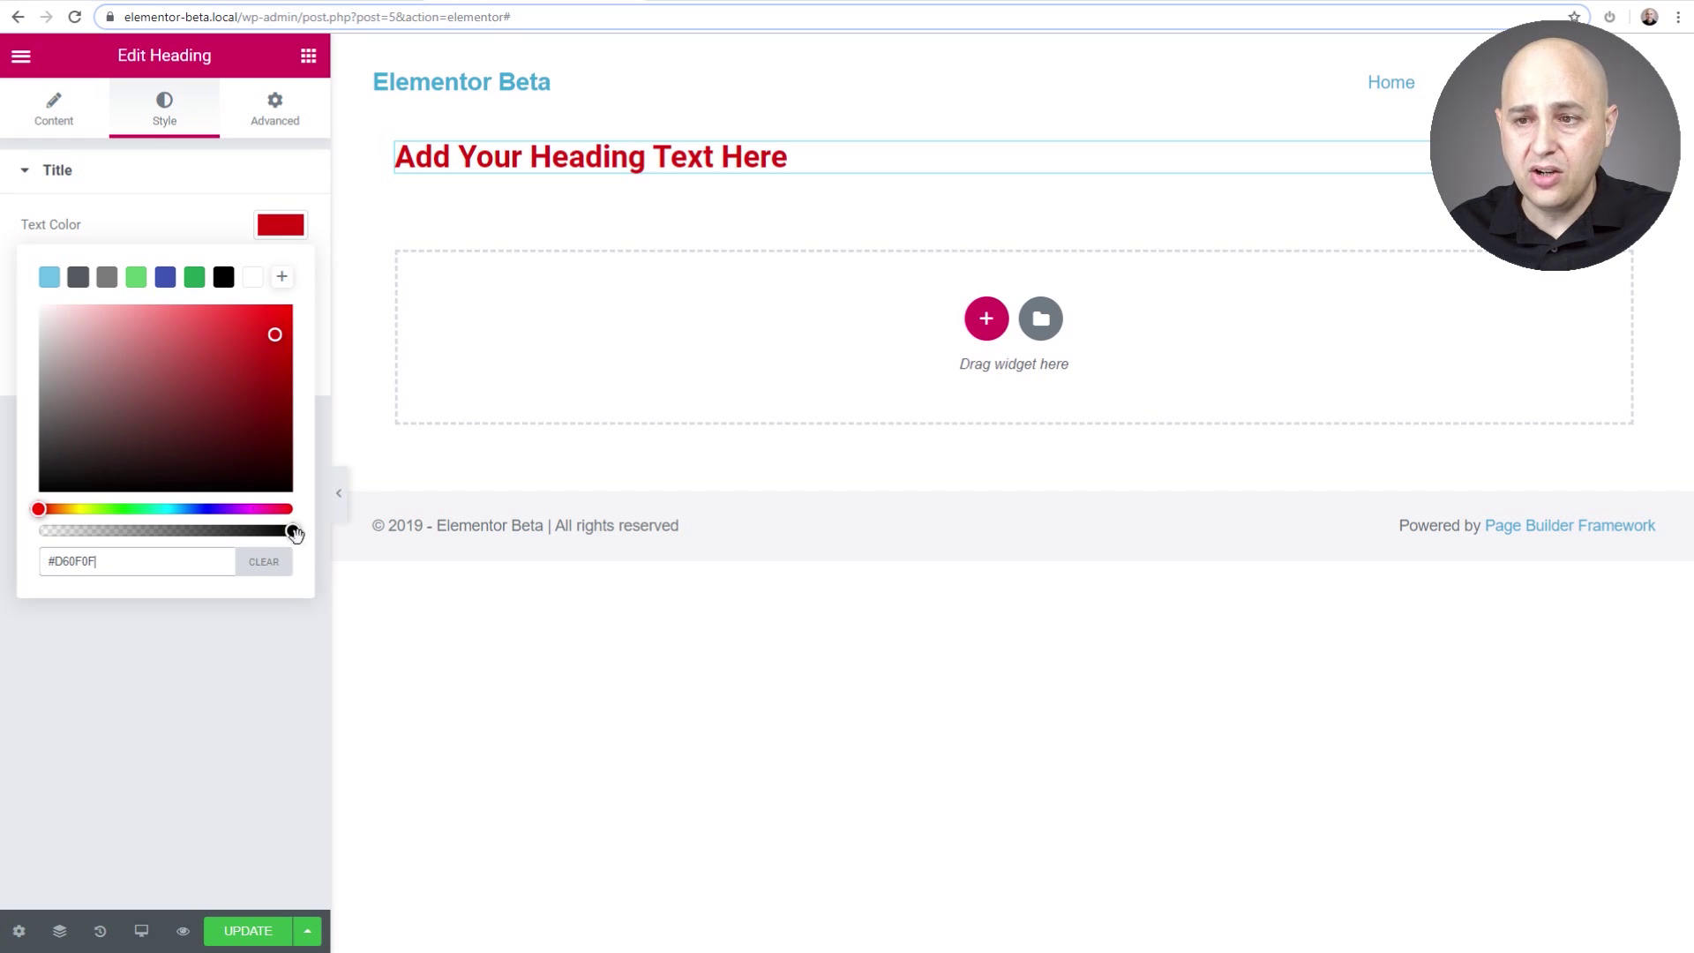
mouse_move(290, 530)
left_mouse_down()
mouse_move(124, 530)
mouse_move(293, 530)
left_mouse_up()
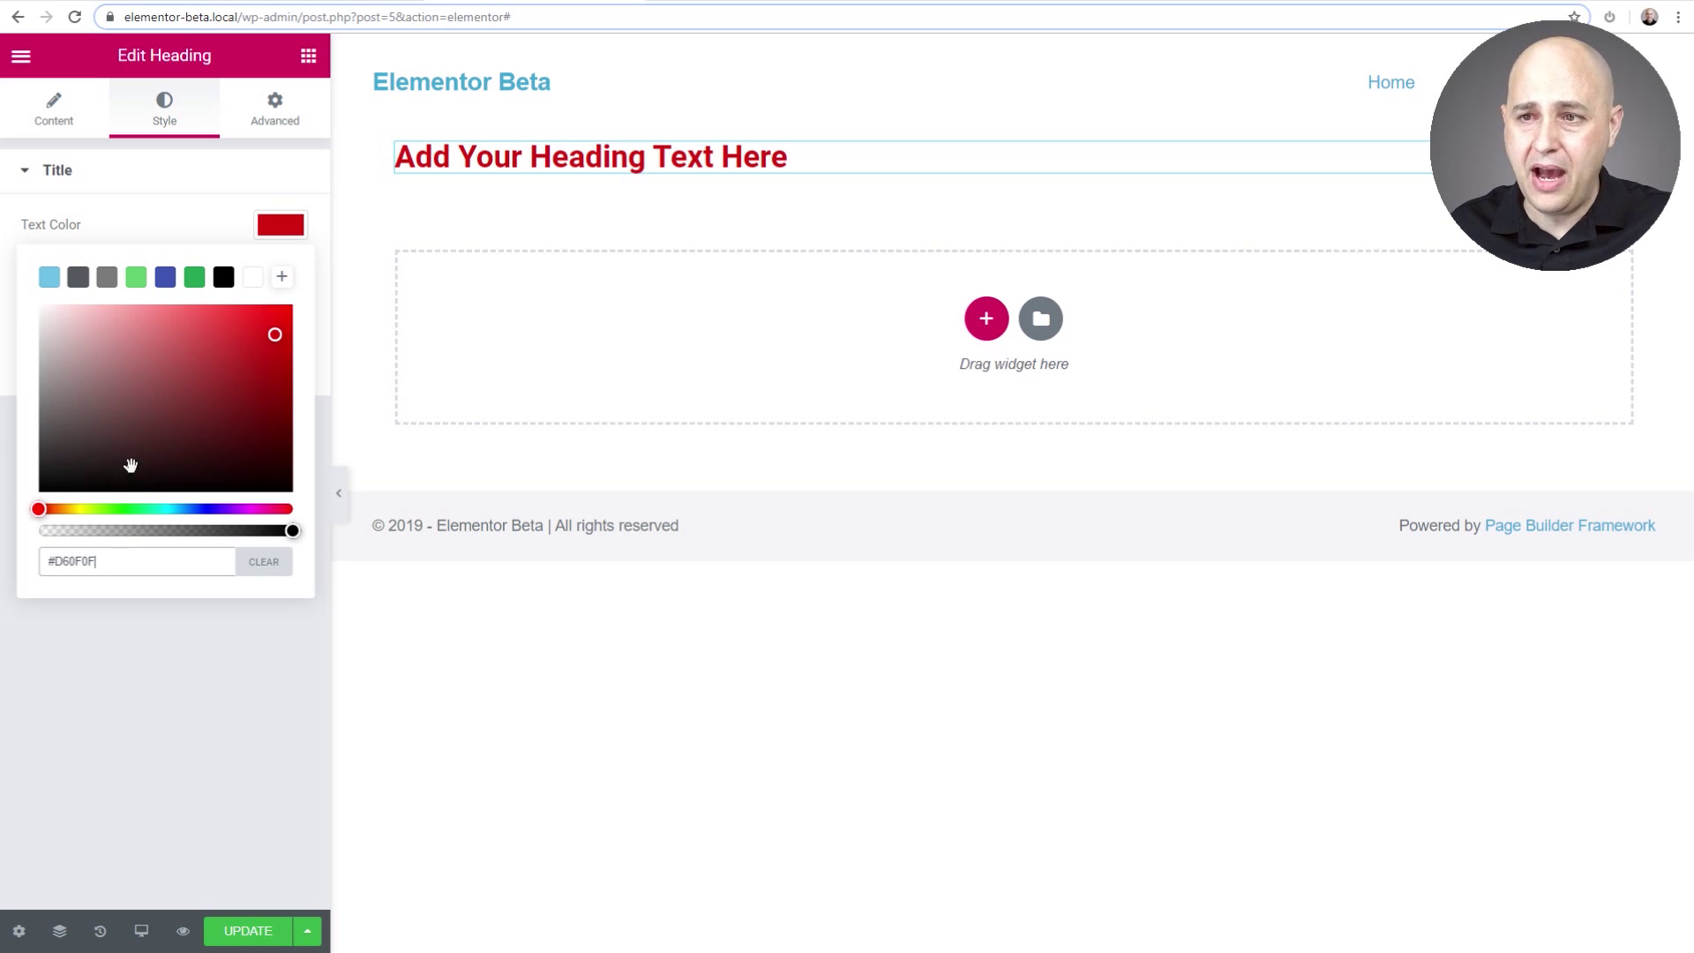
left_click(281, 277)
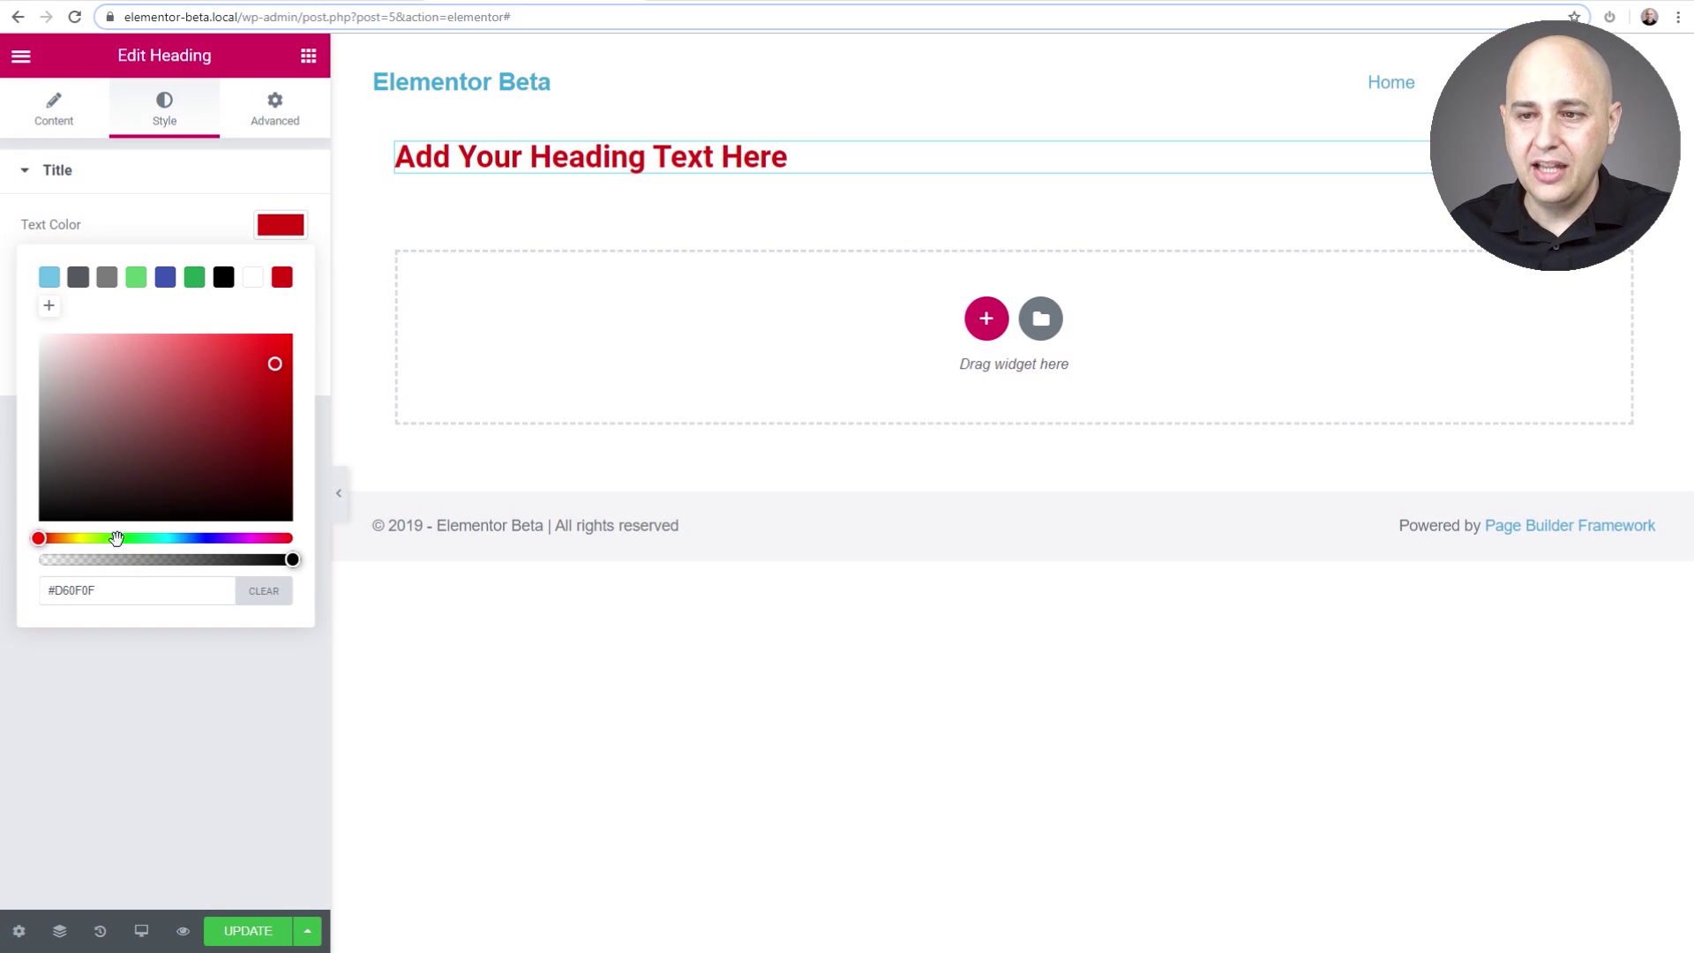
left_click_drag(116, 538, 142, 538)
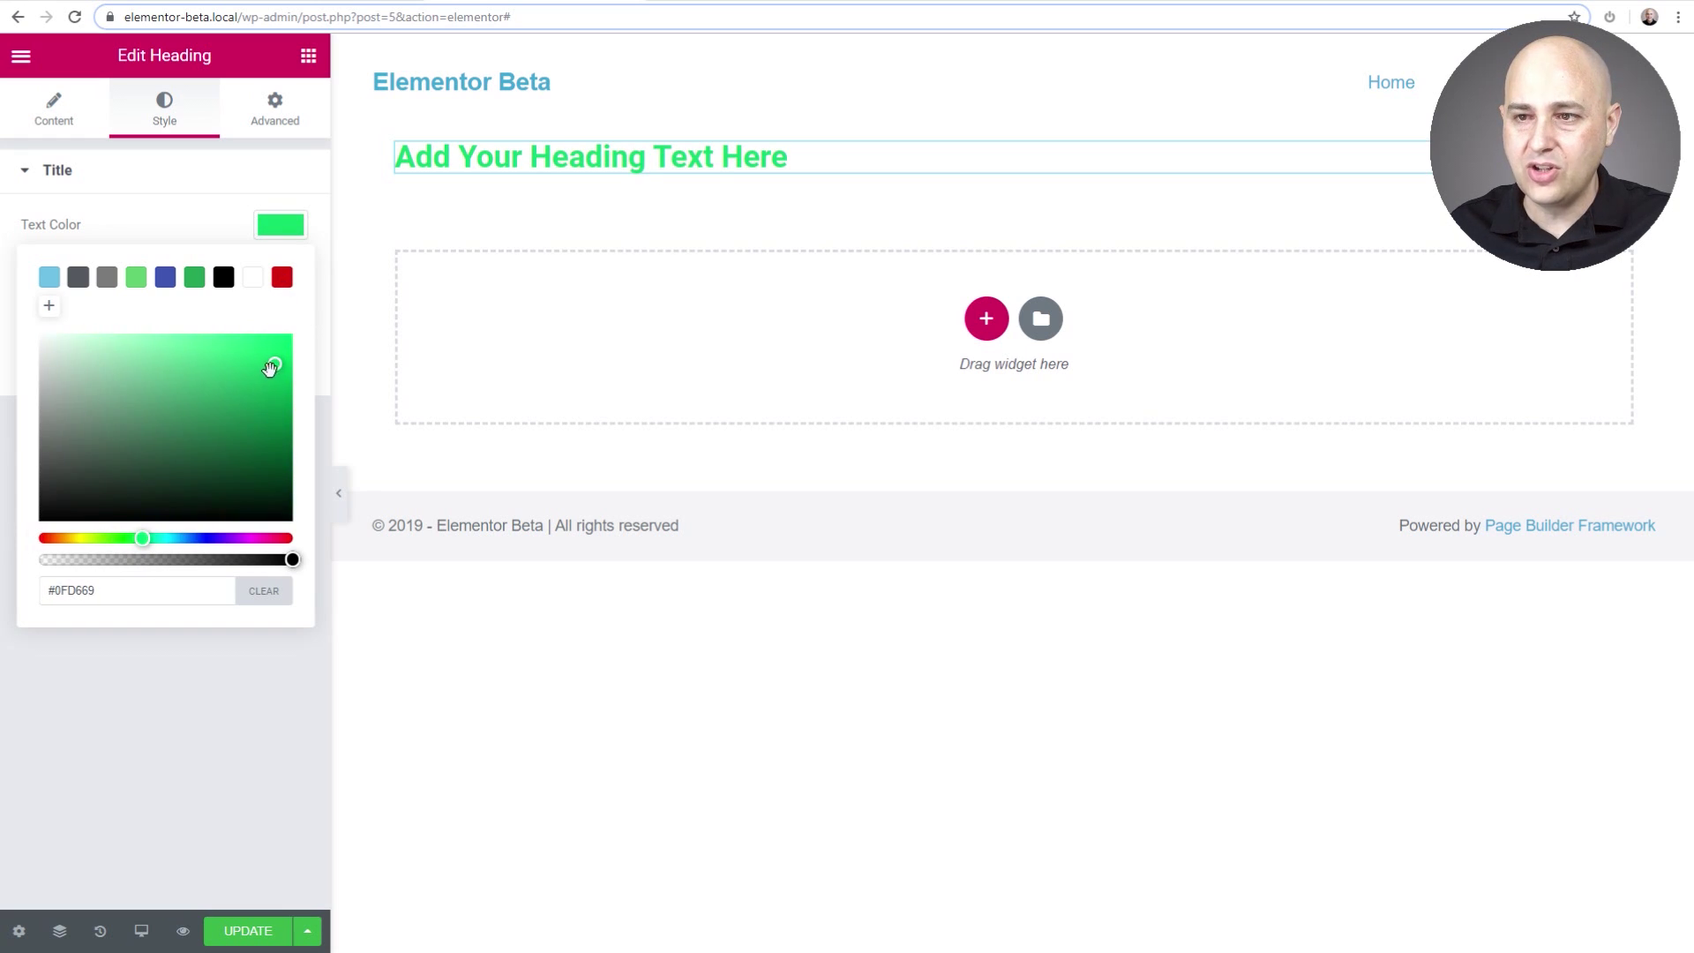
mouse_move(270, 368)
left_mouse_down()
mouse_move(269, 393)
mouse_move(268, 352)
mouse_move(285, 381)
left_mouse_up()
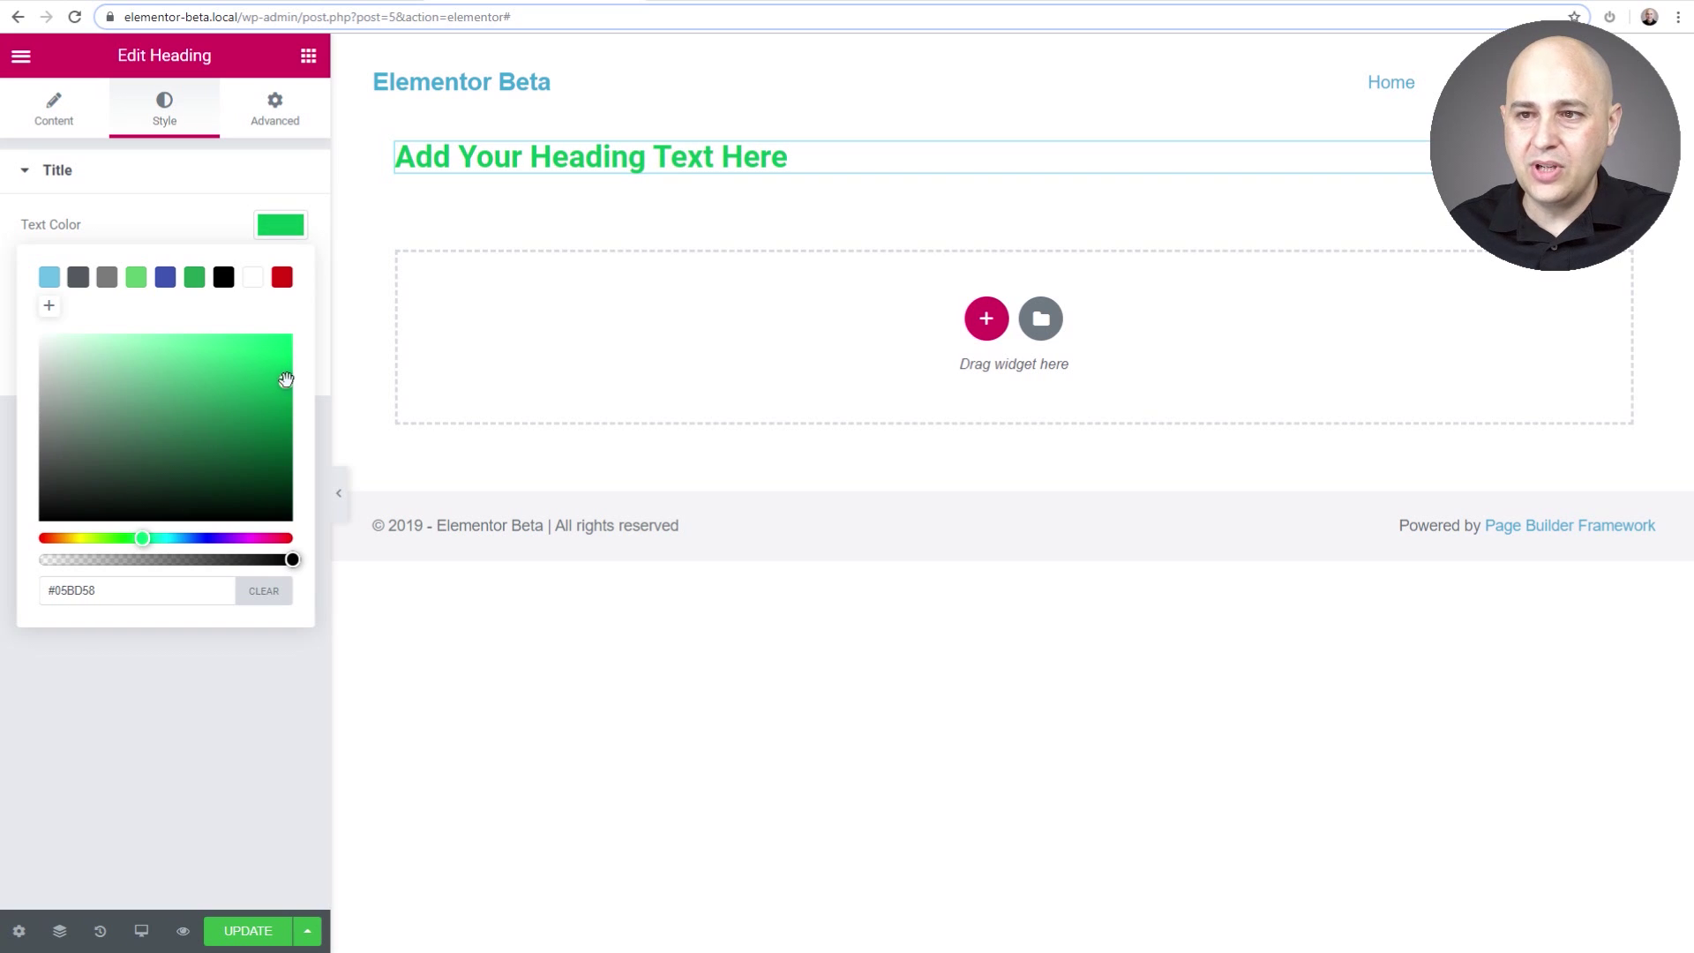
left_click(50, 309)
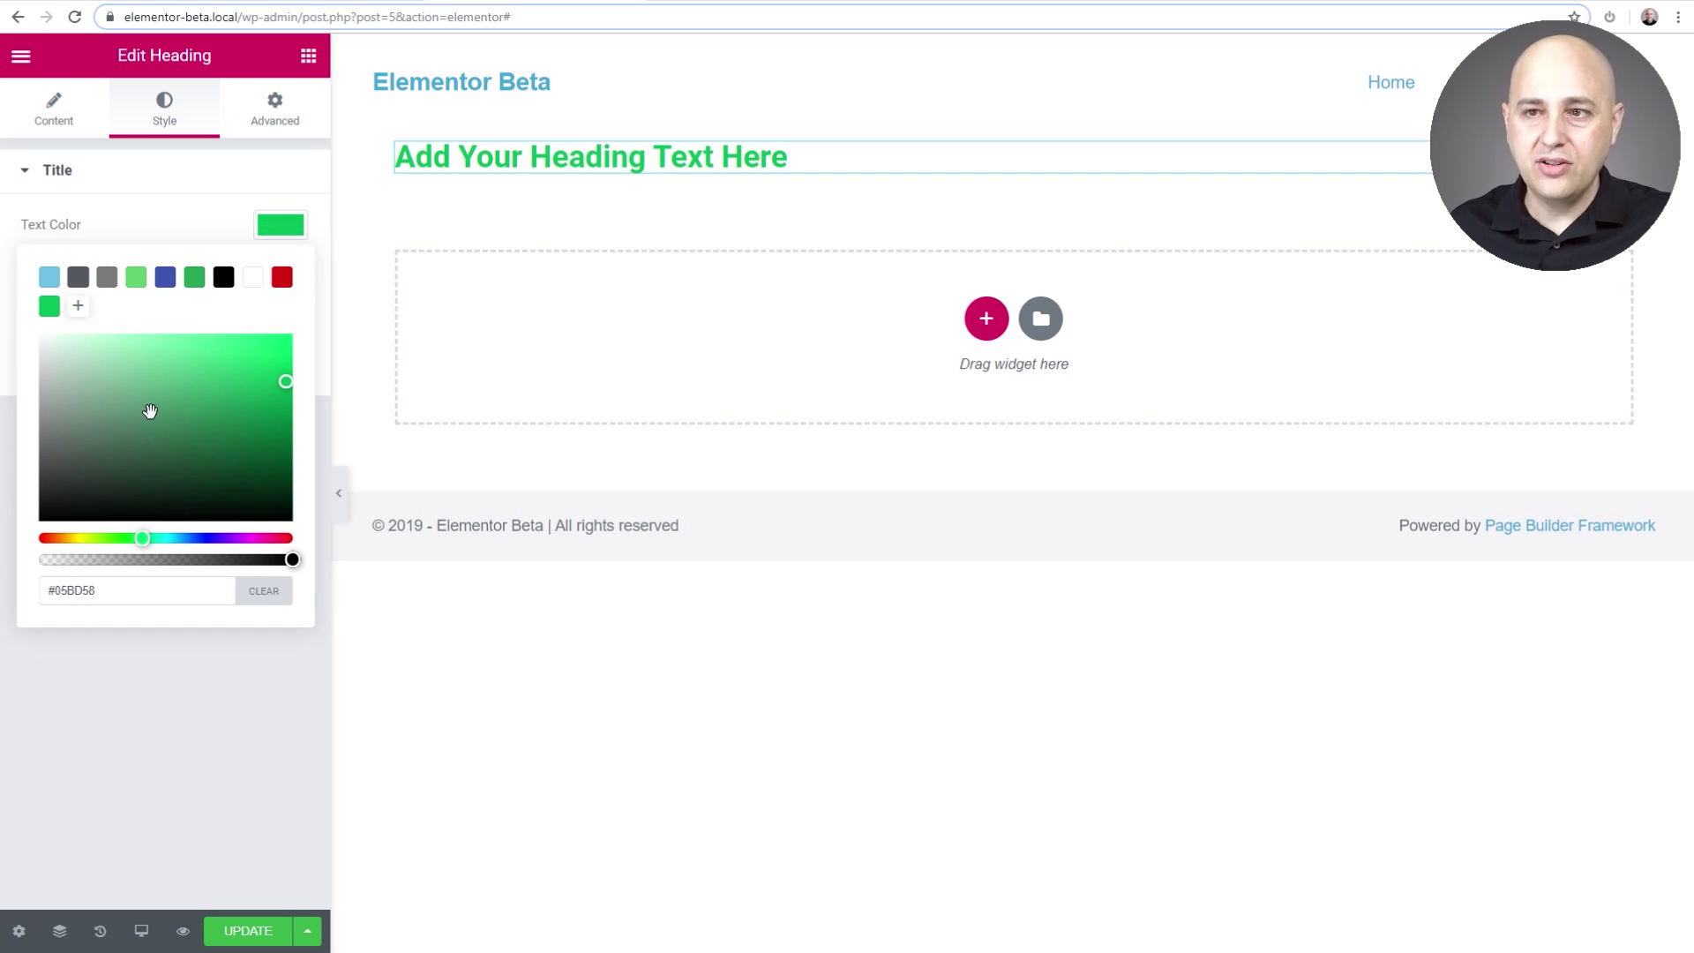
left_click(188, 681)
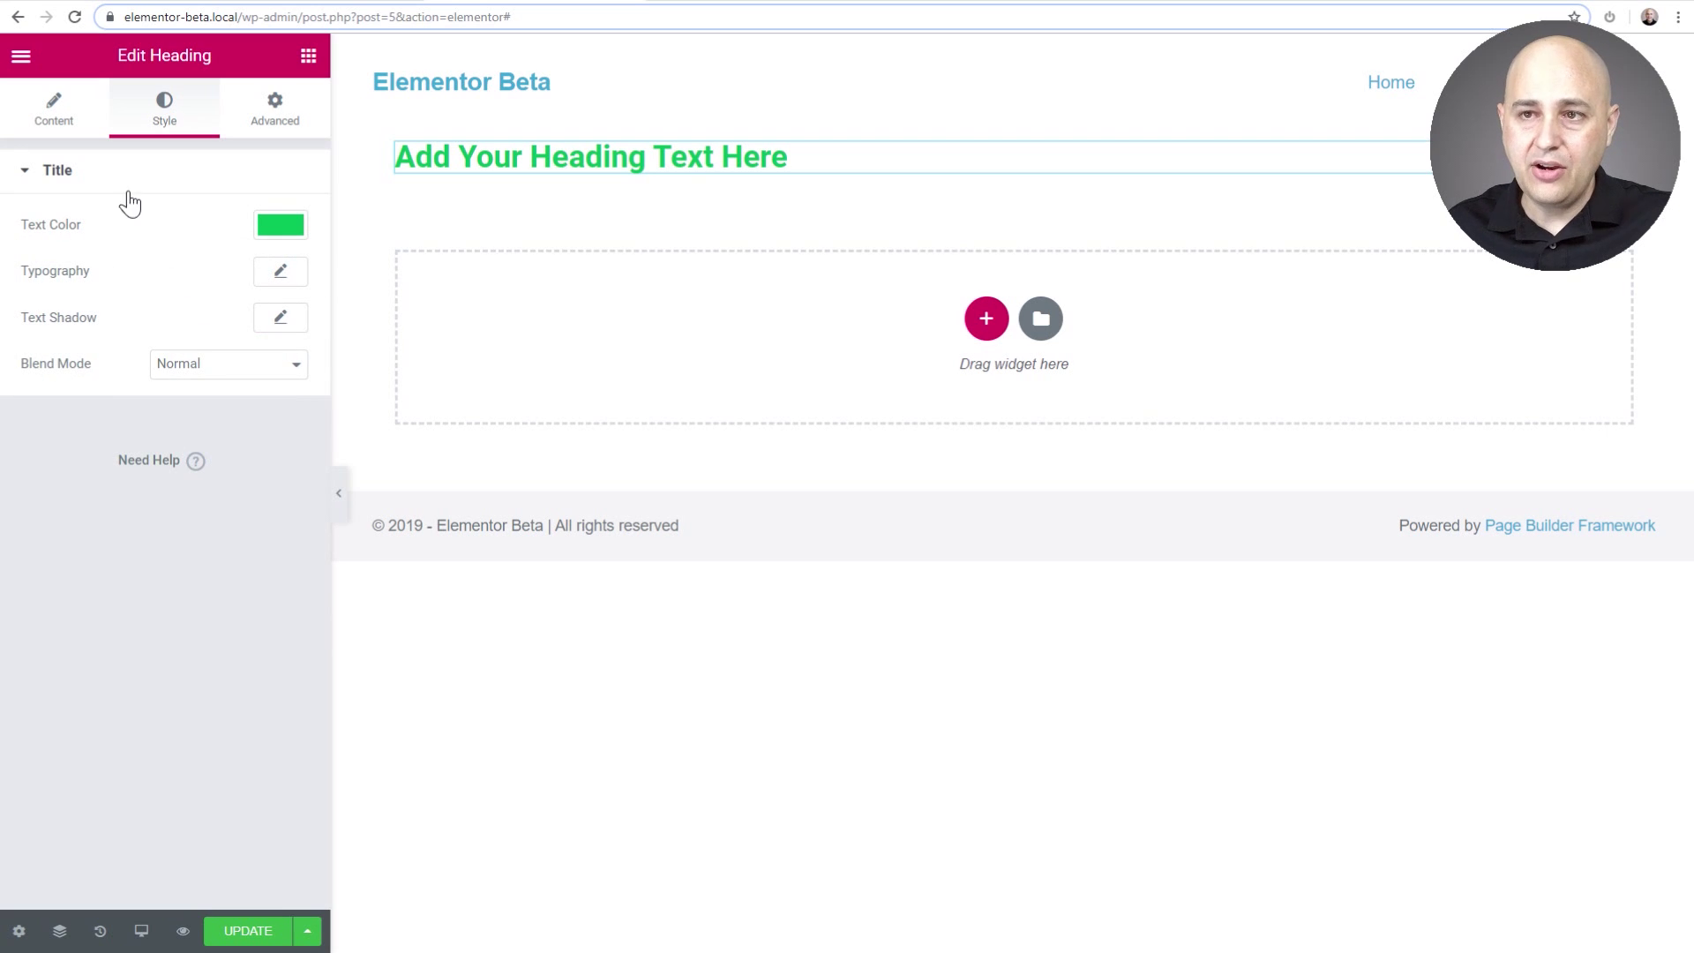
Drag a Button widget beneath the heading and show its Style settings.
left_click(308, 56)
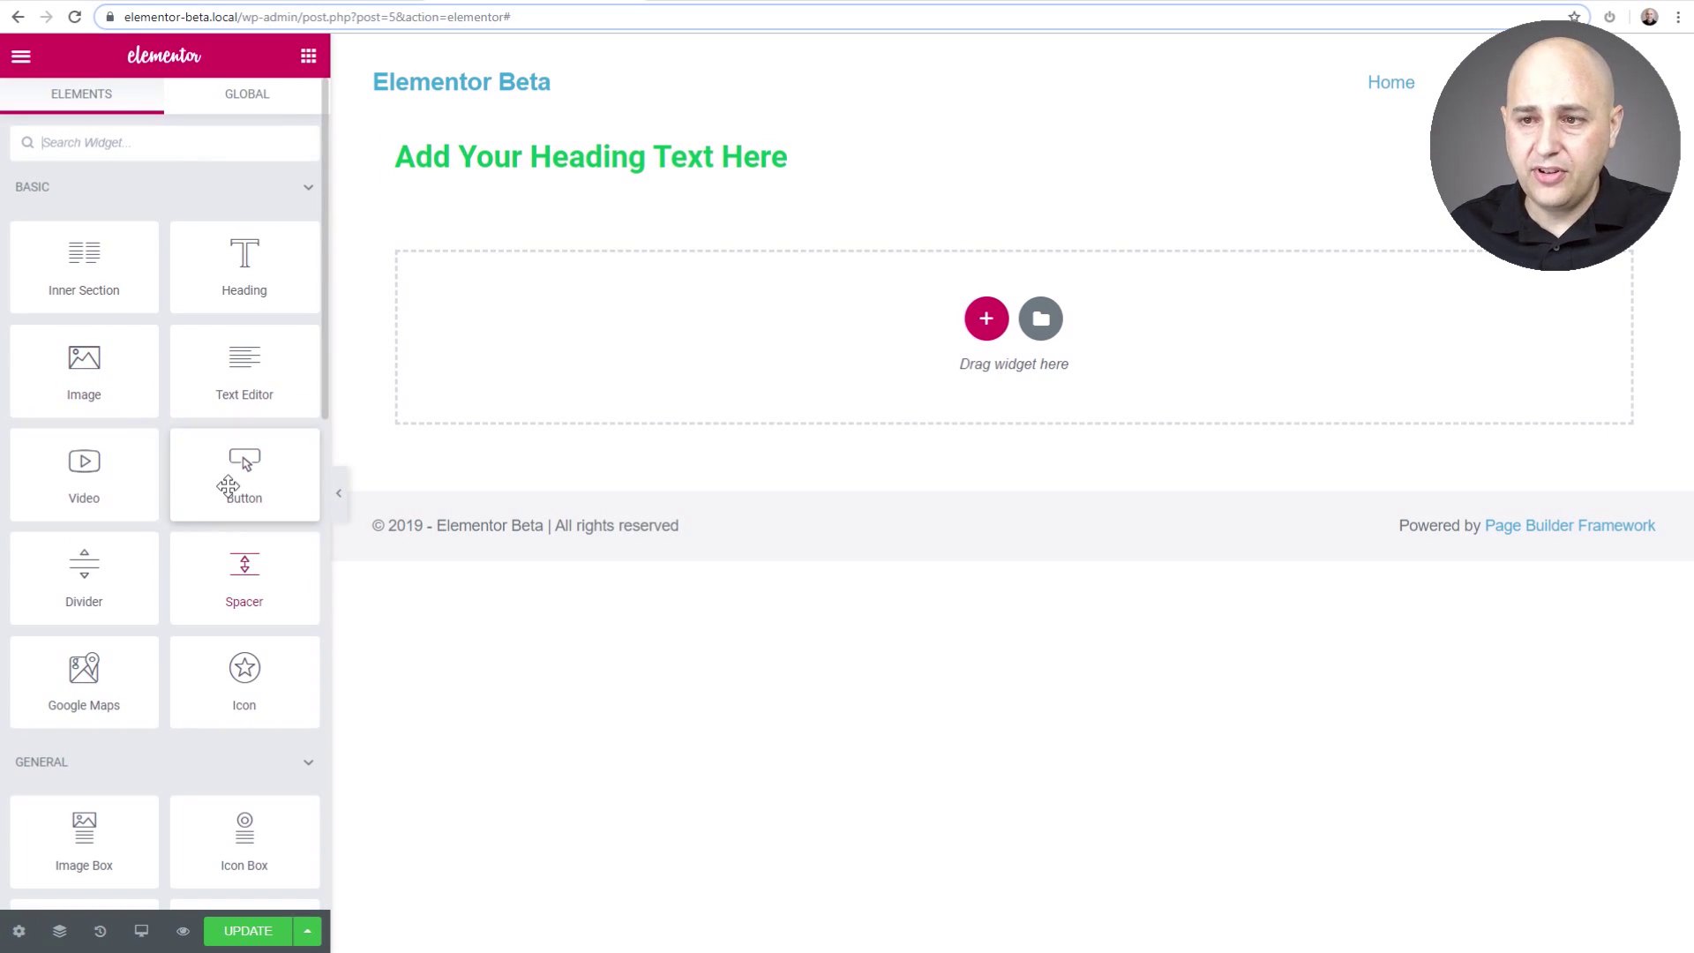
left_click_drag(229, 486, 584, 296)
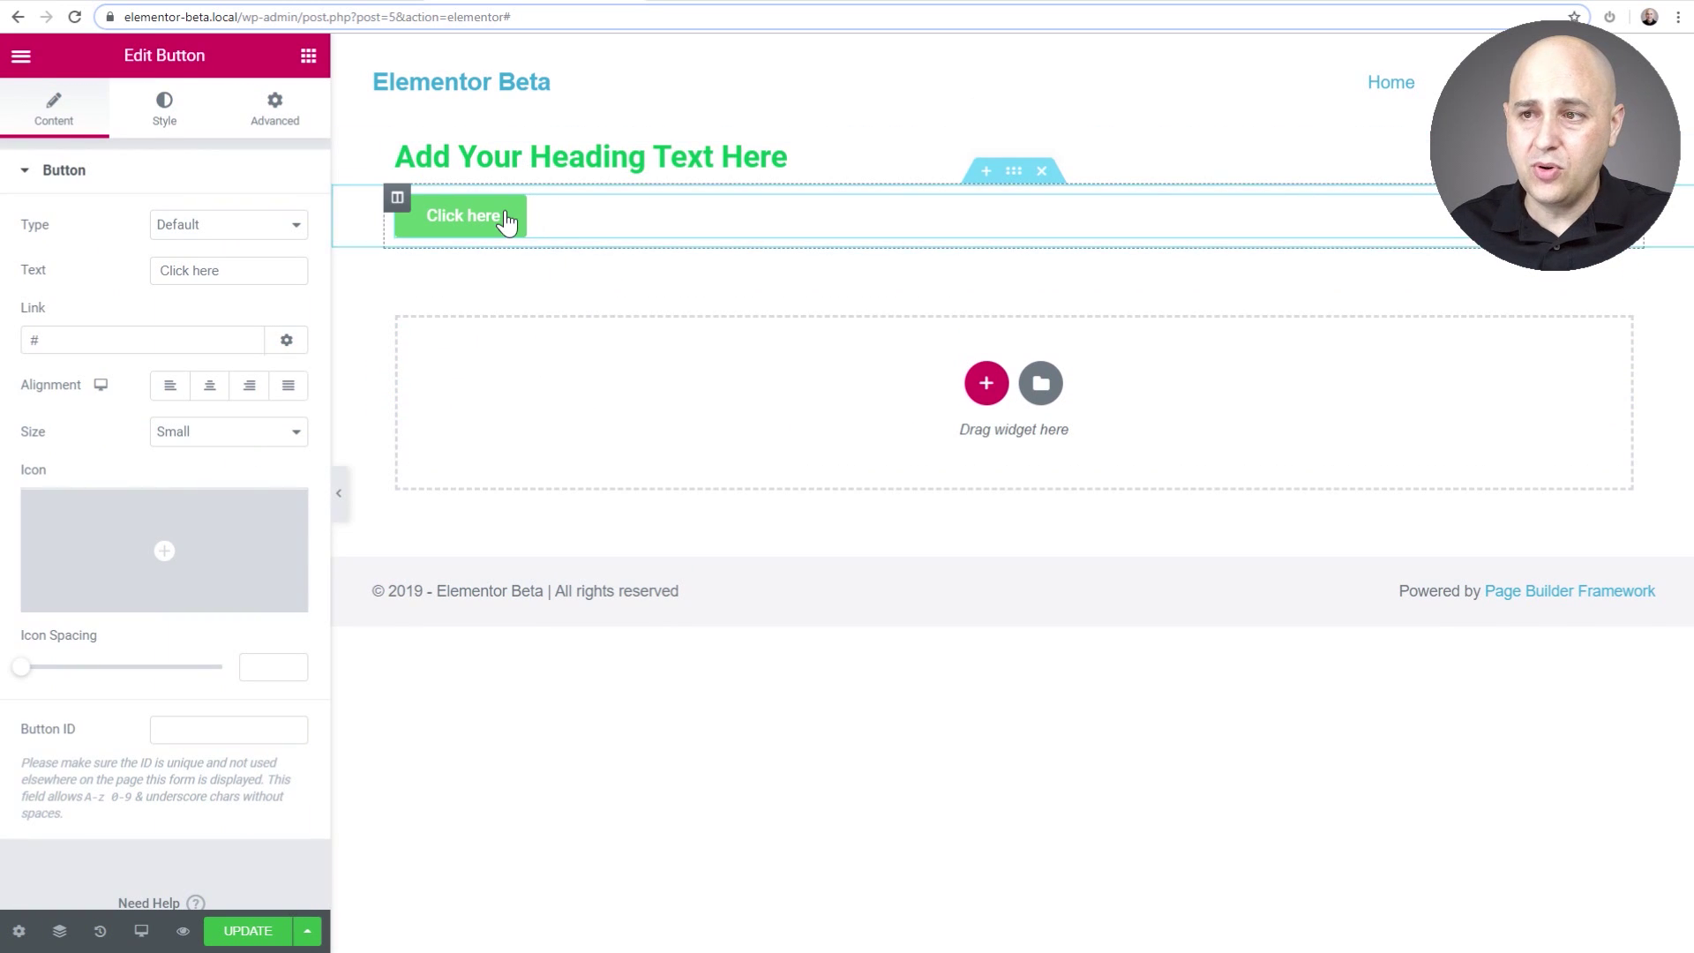
left_click(162, 130)
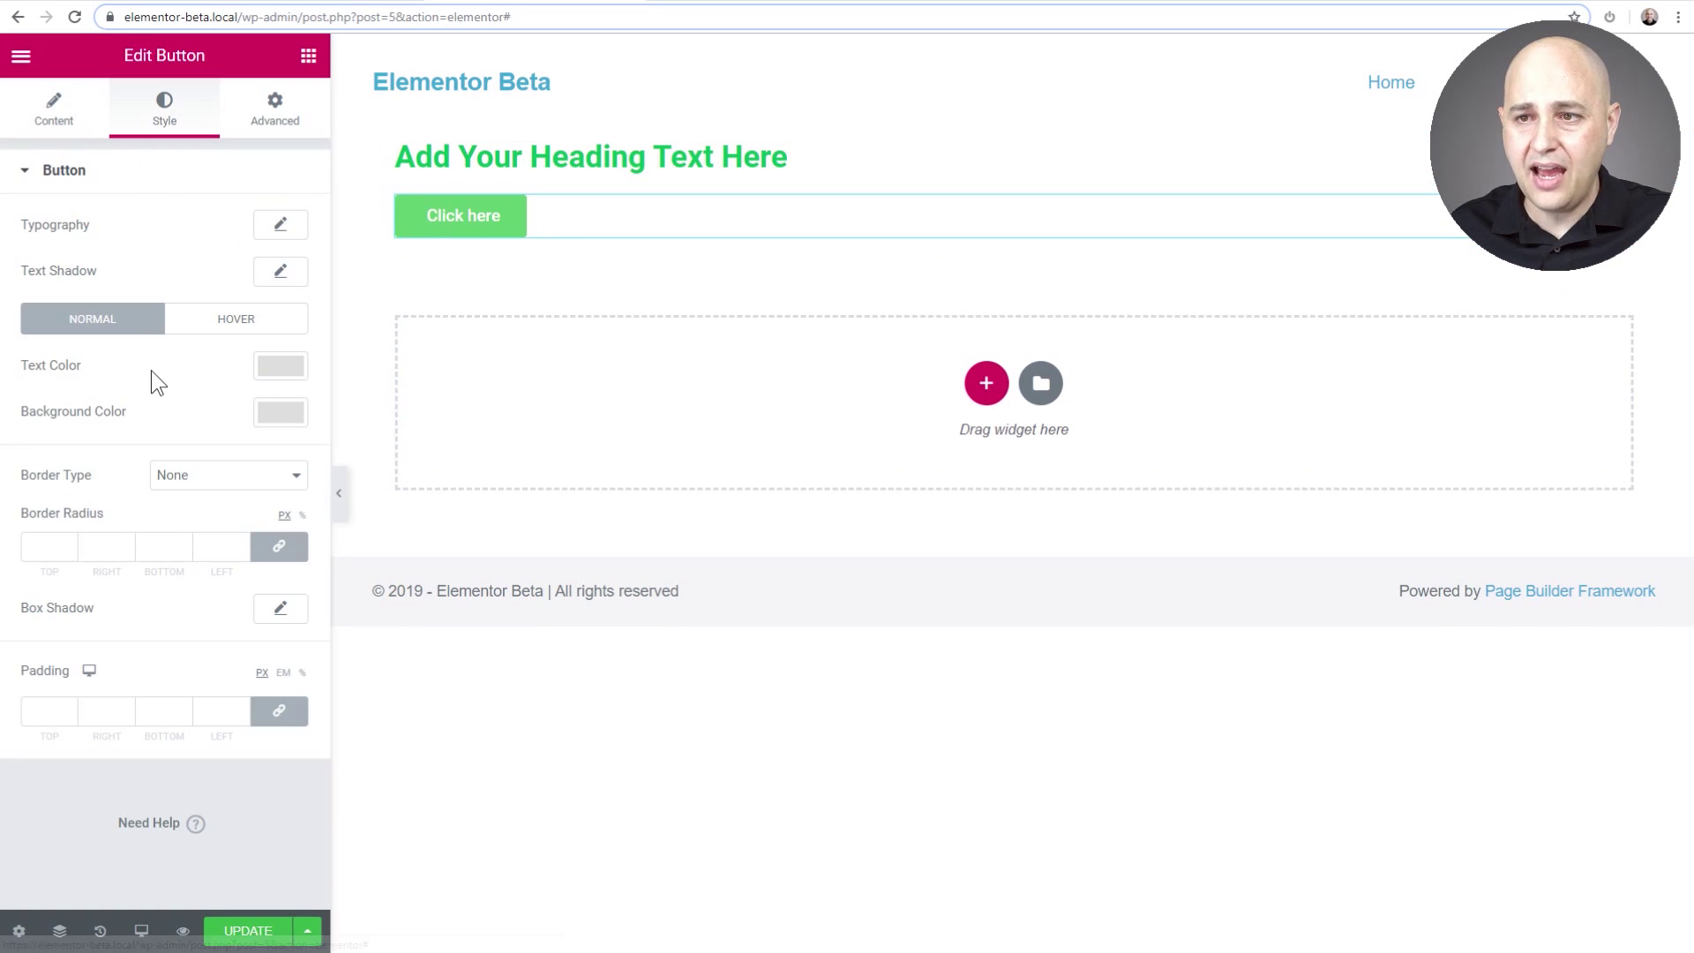
Set the button background to the green preset and delete the custom green and light-blue swatches.
left_click(275, 414)
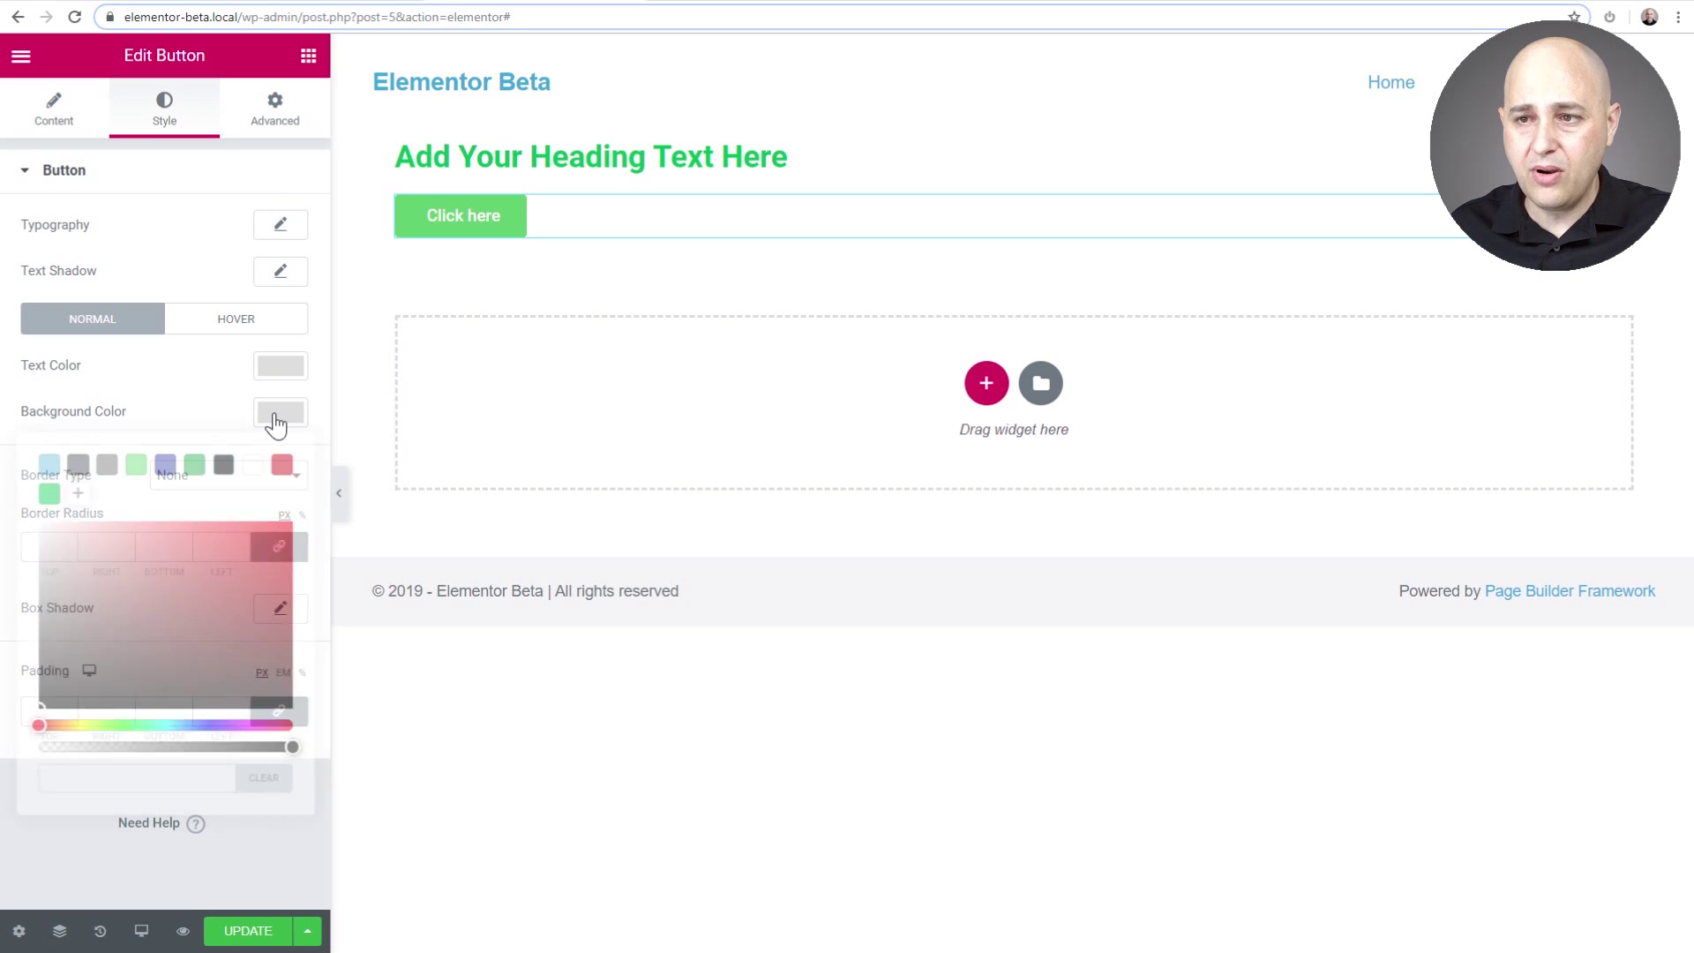
left_click(49, 495)
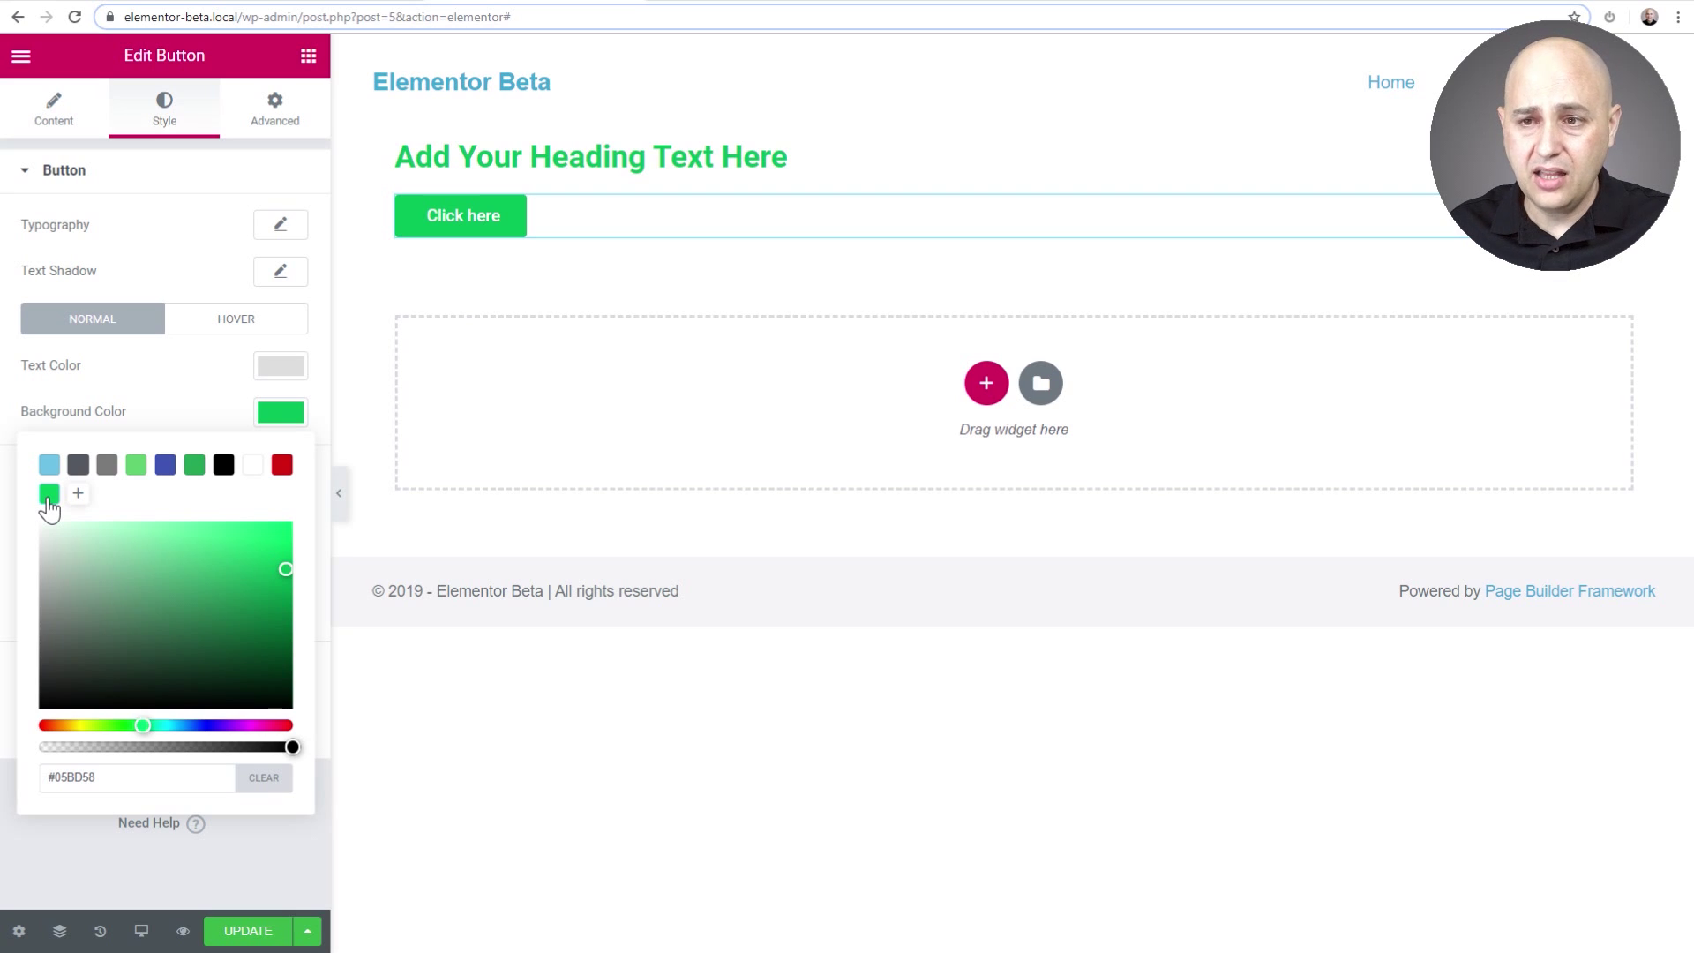
left_click_drag(48, 496, 190, 538)
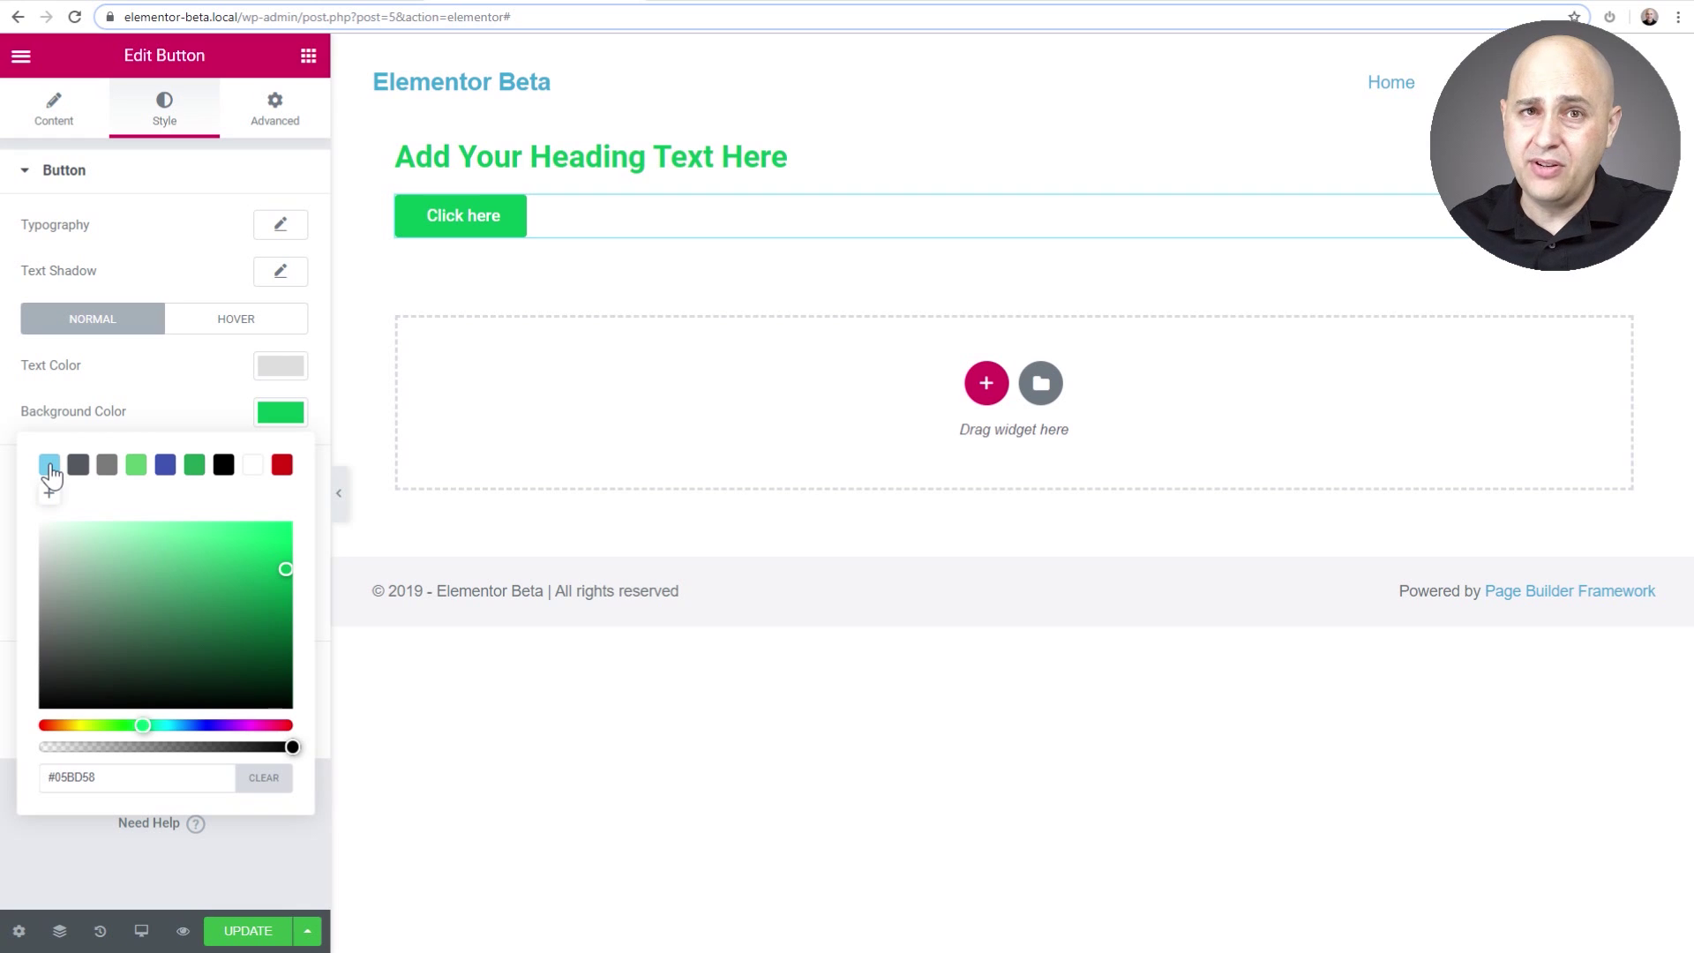
left_click_drag(49, 473, 147, 511)
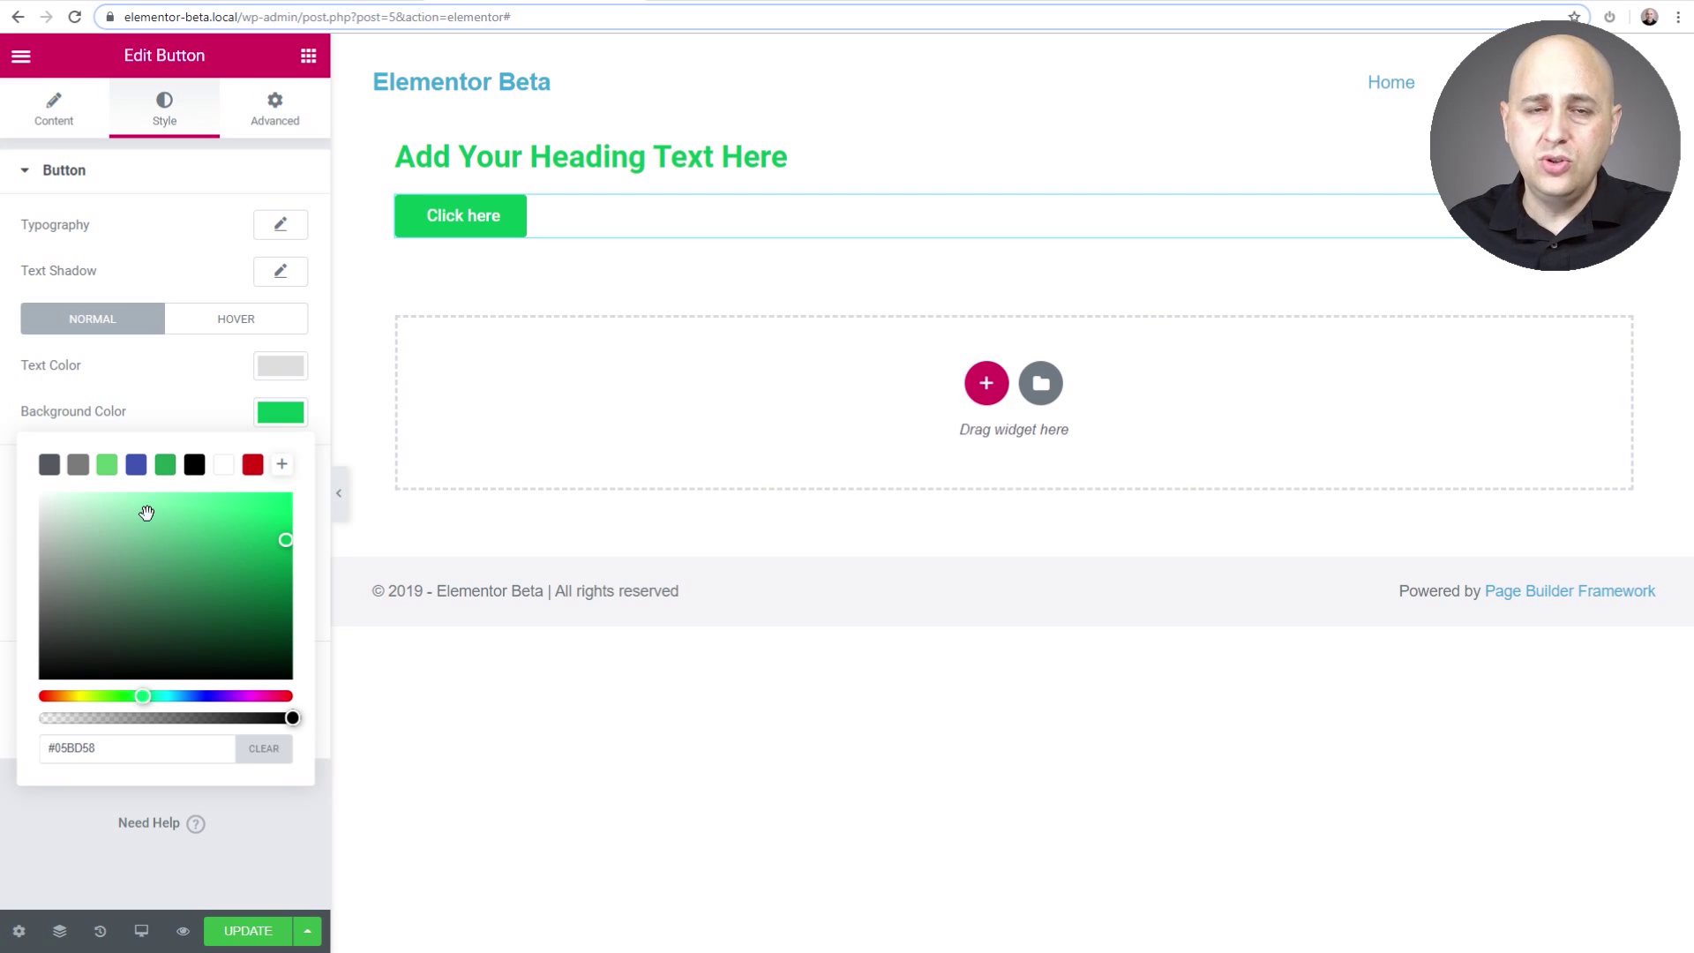
left_click(203, 430)
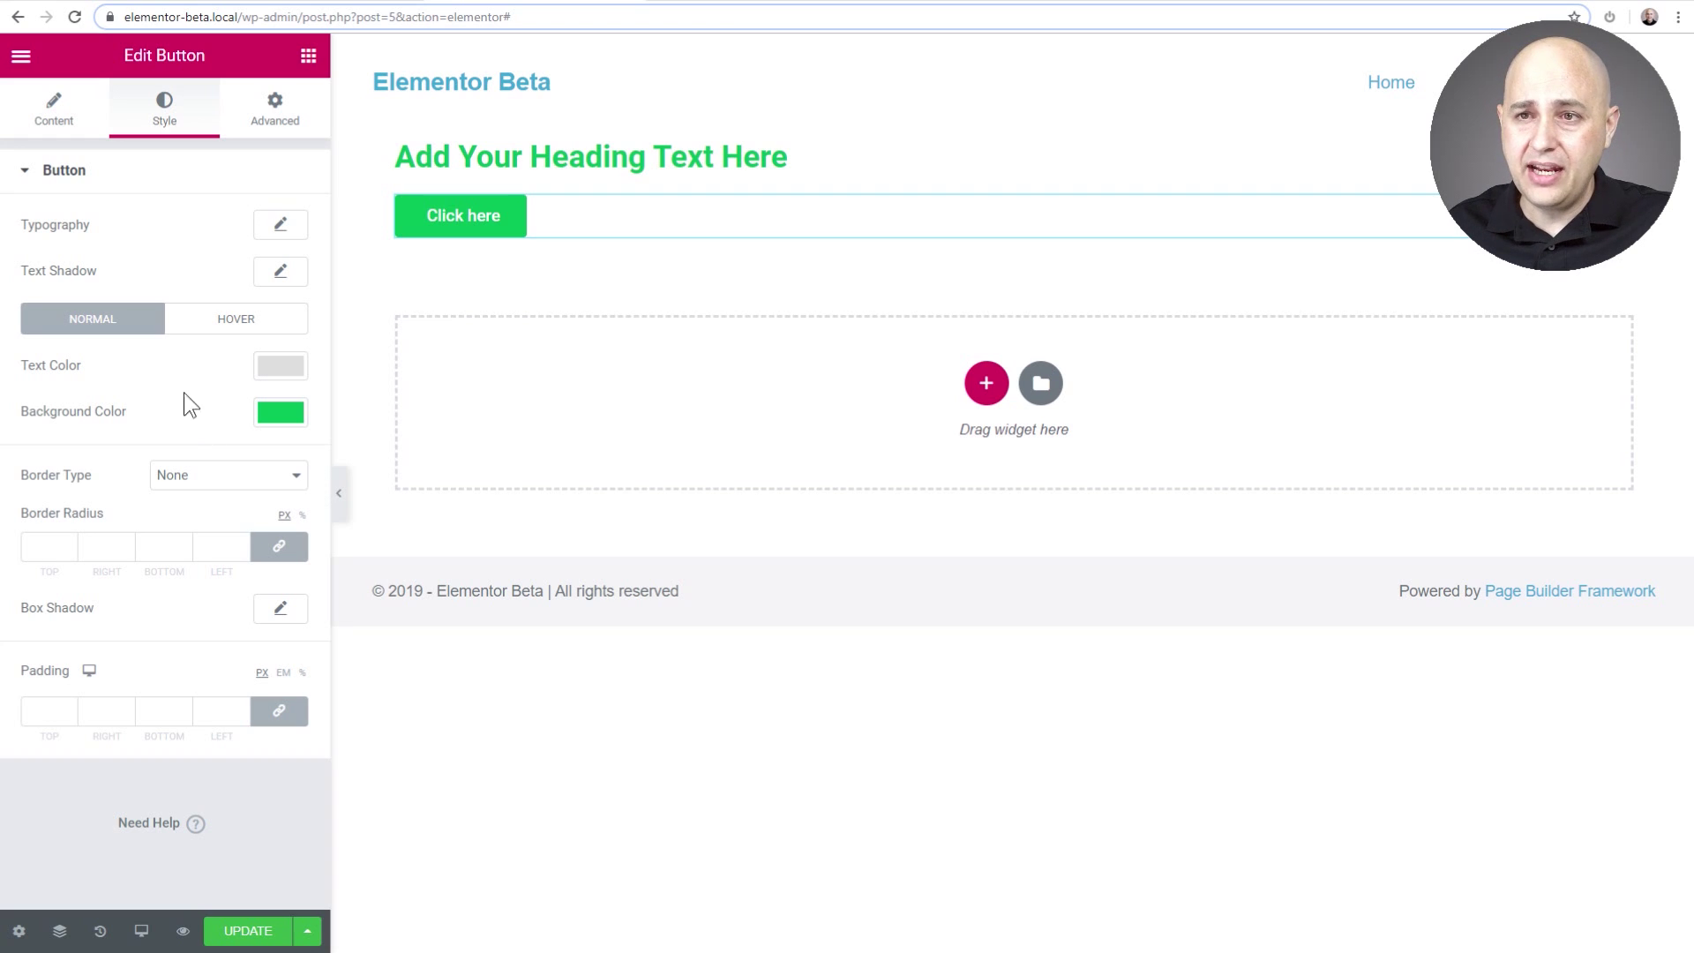
left_click(30, 65)
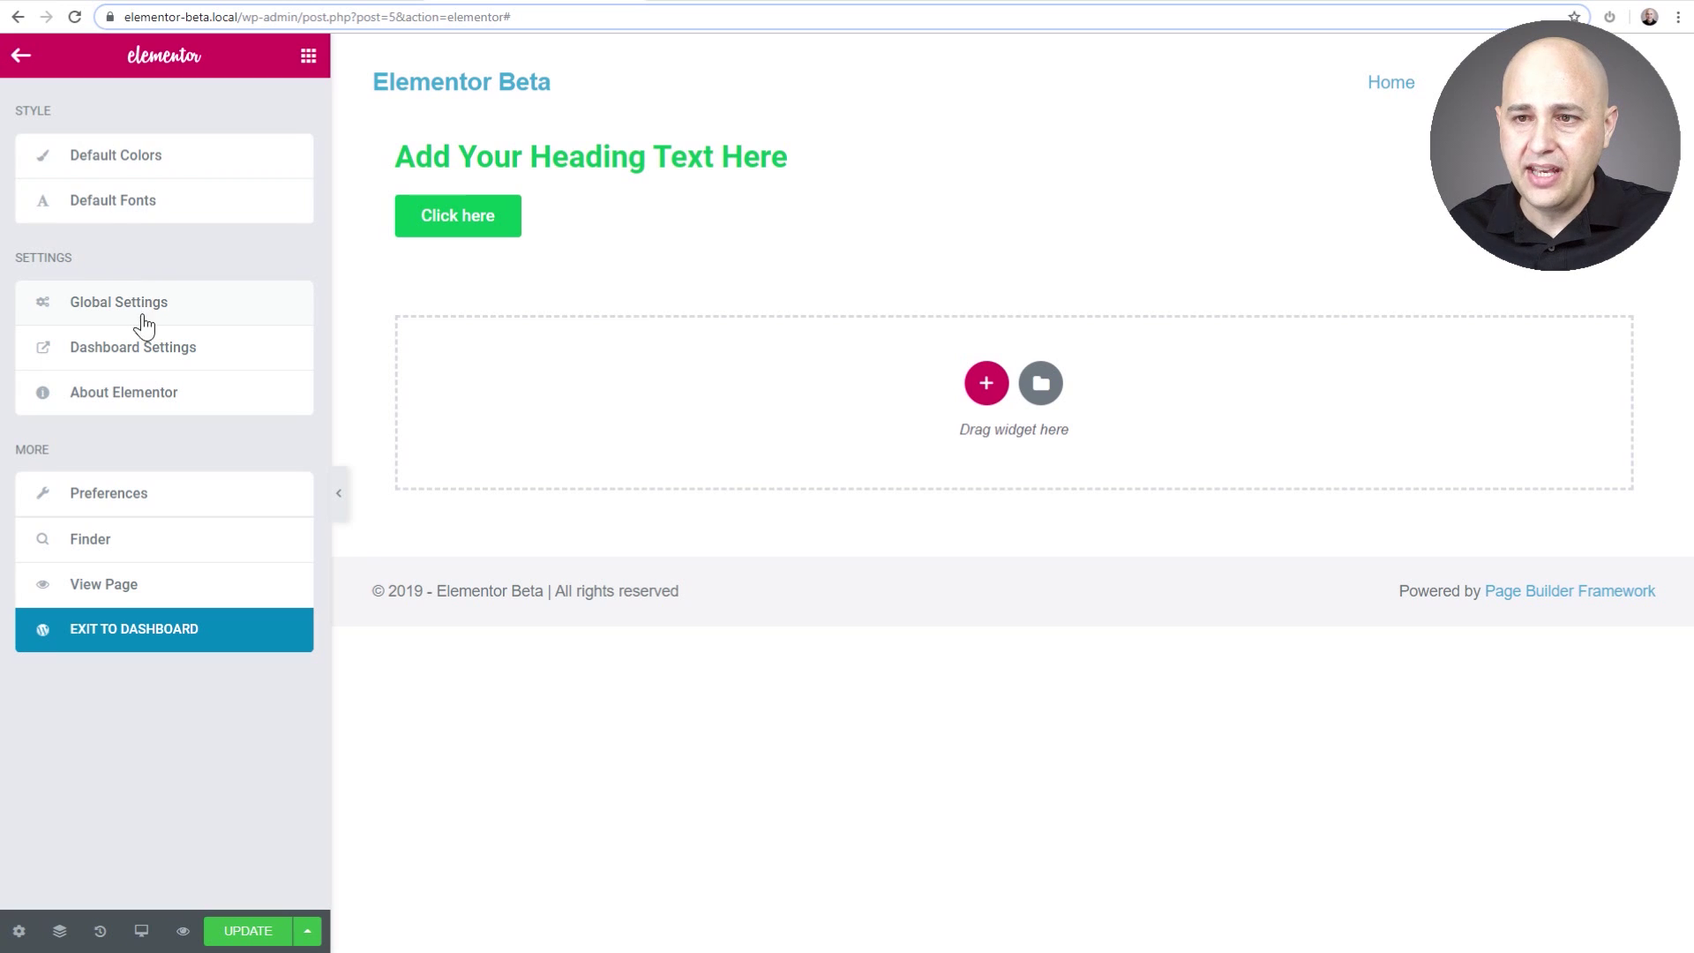
Set UI Theme to Dark in Preferences, then return to the widgets panel.
left_click(97, 500)
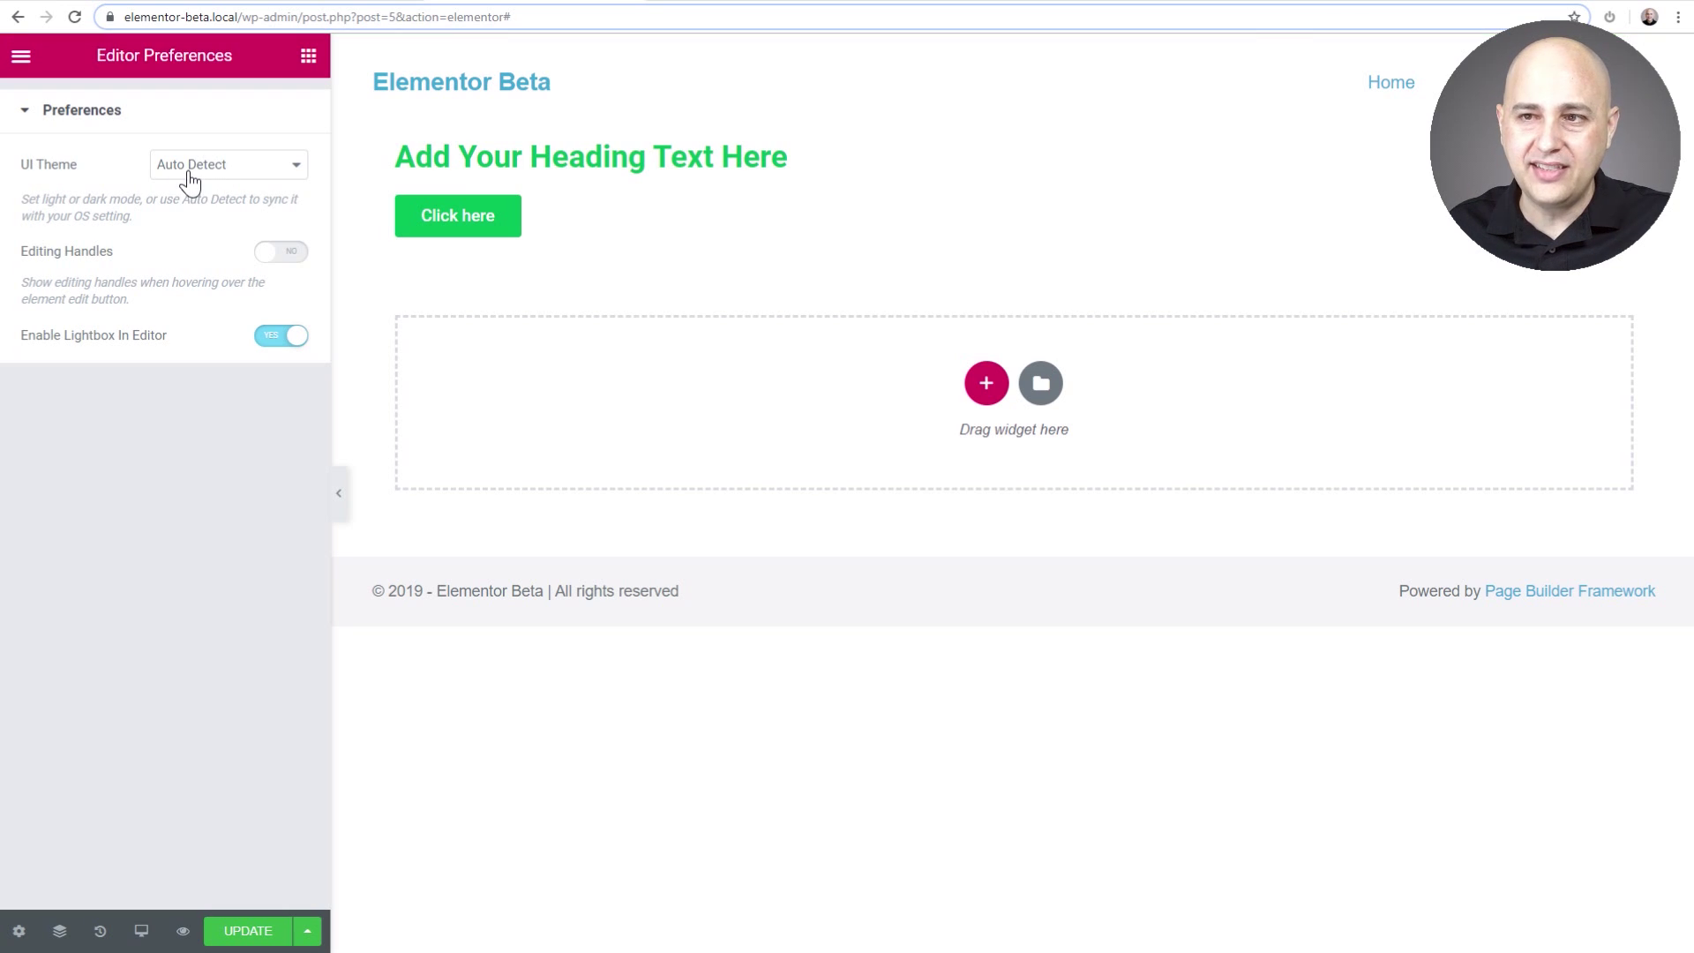
left_click(246, 174)
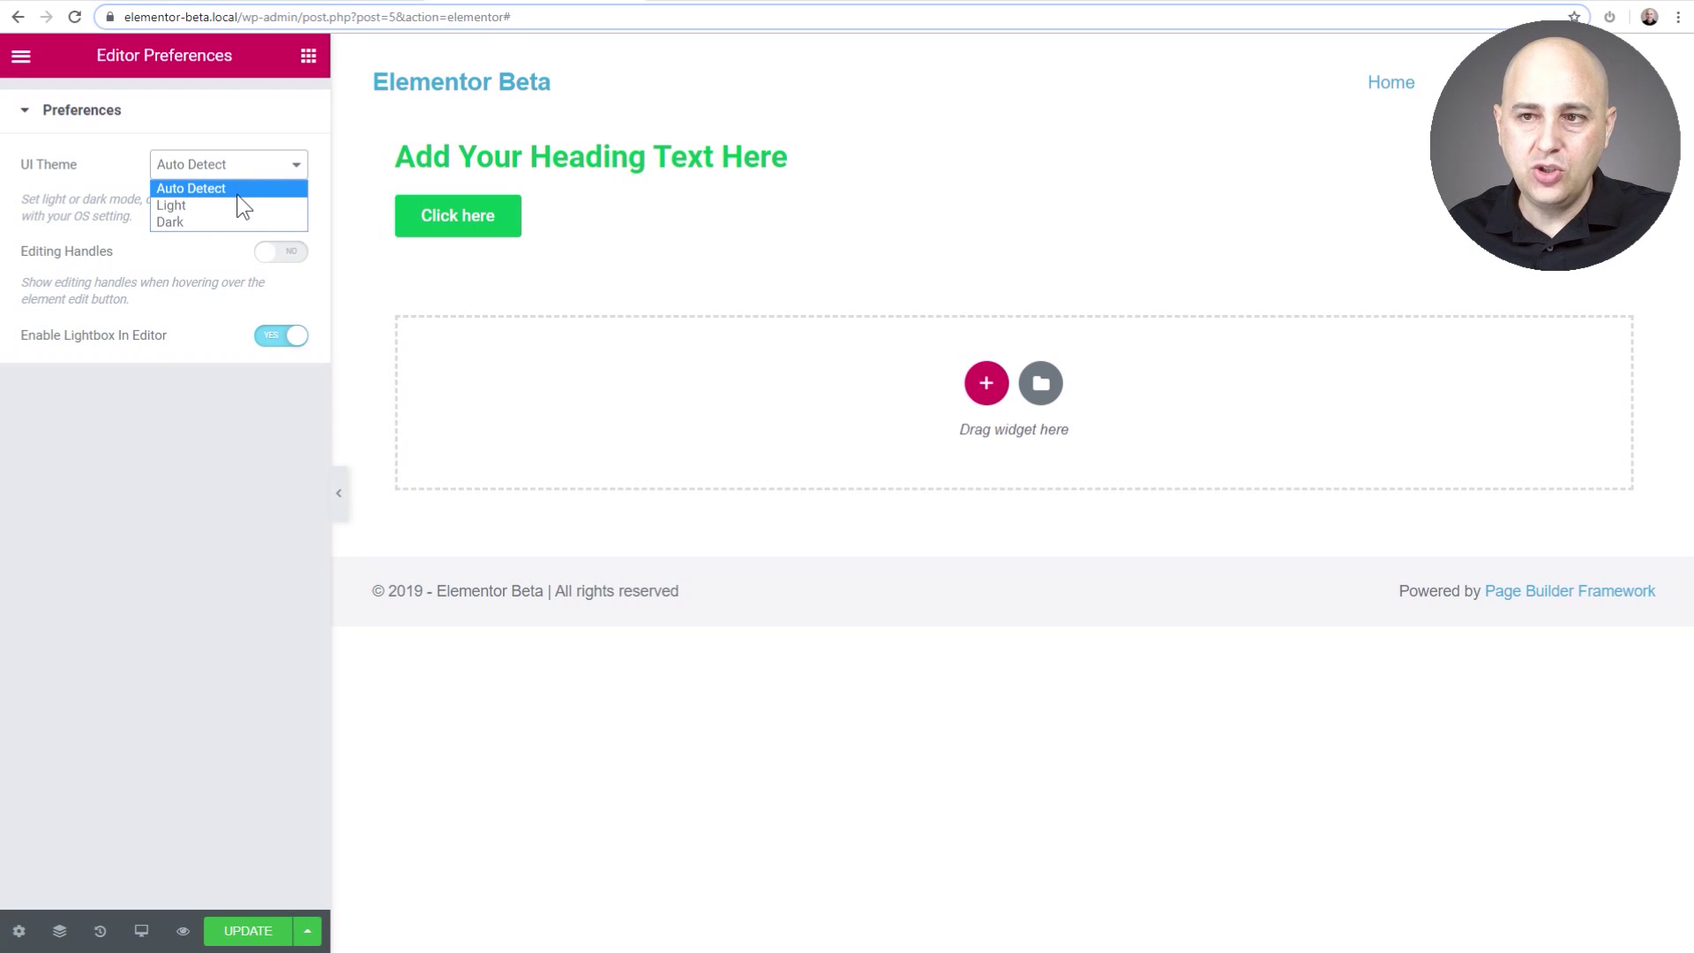
left_click(223, 220)
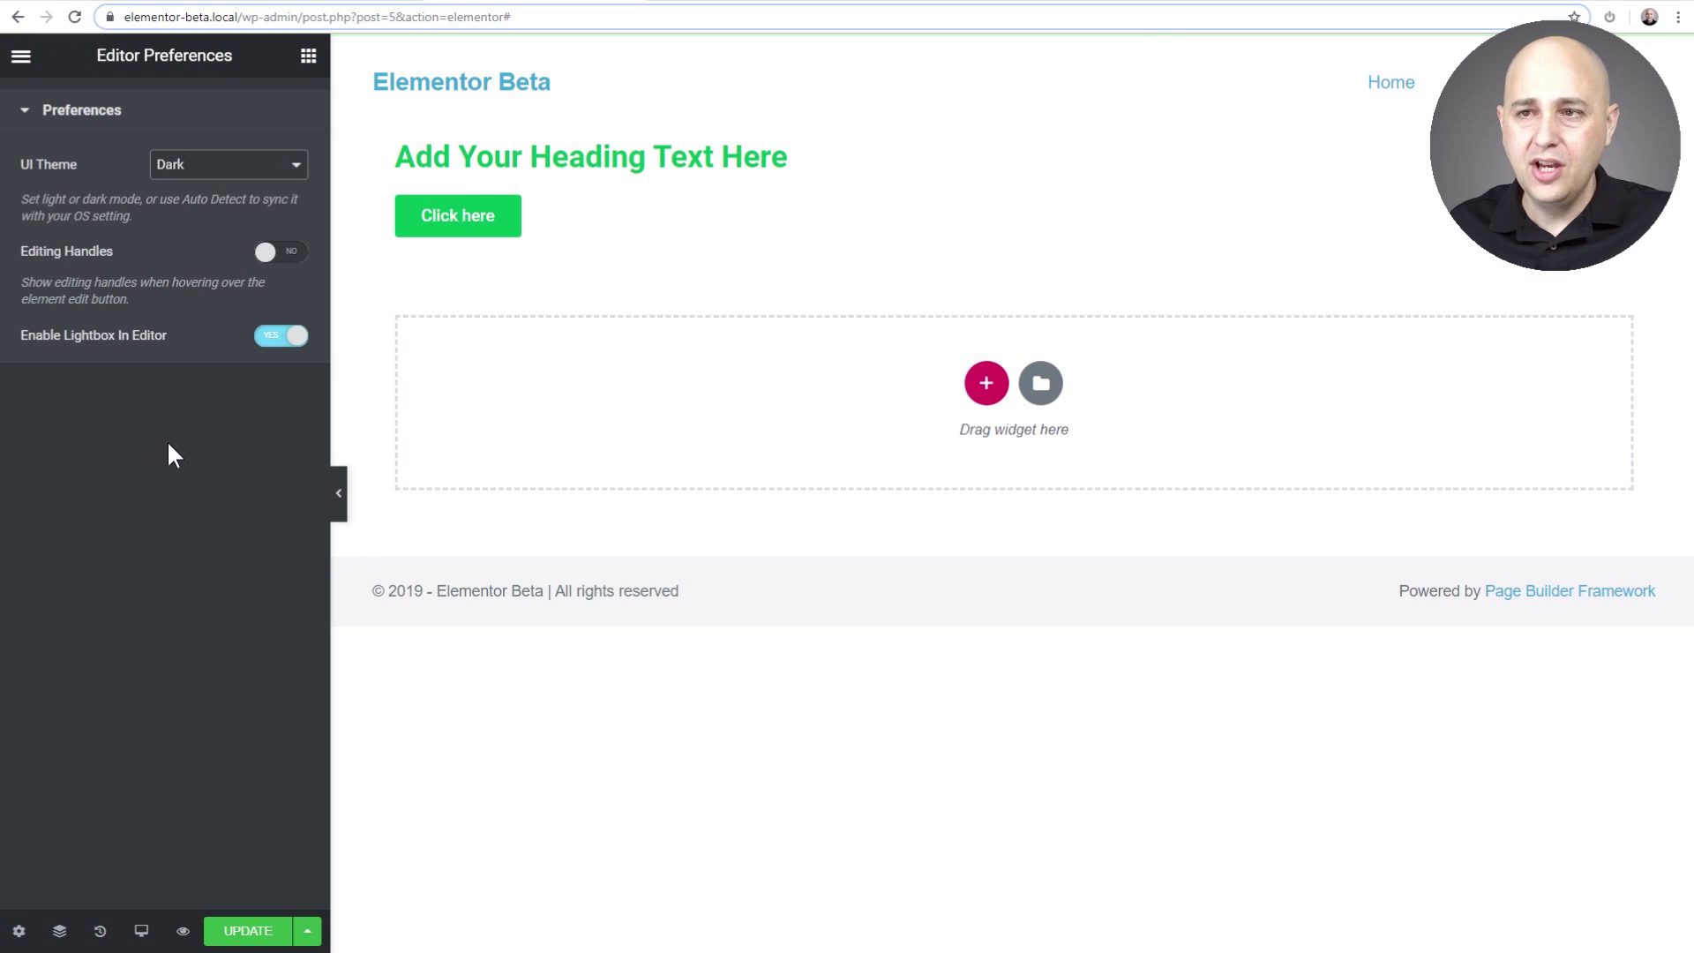
left_click(303, 85)
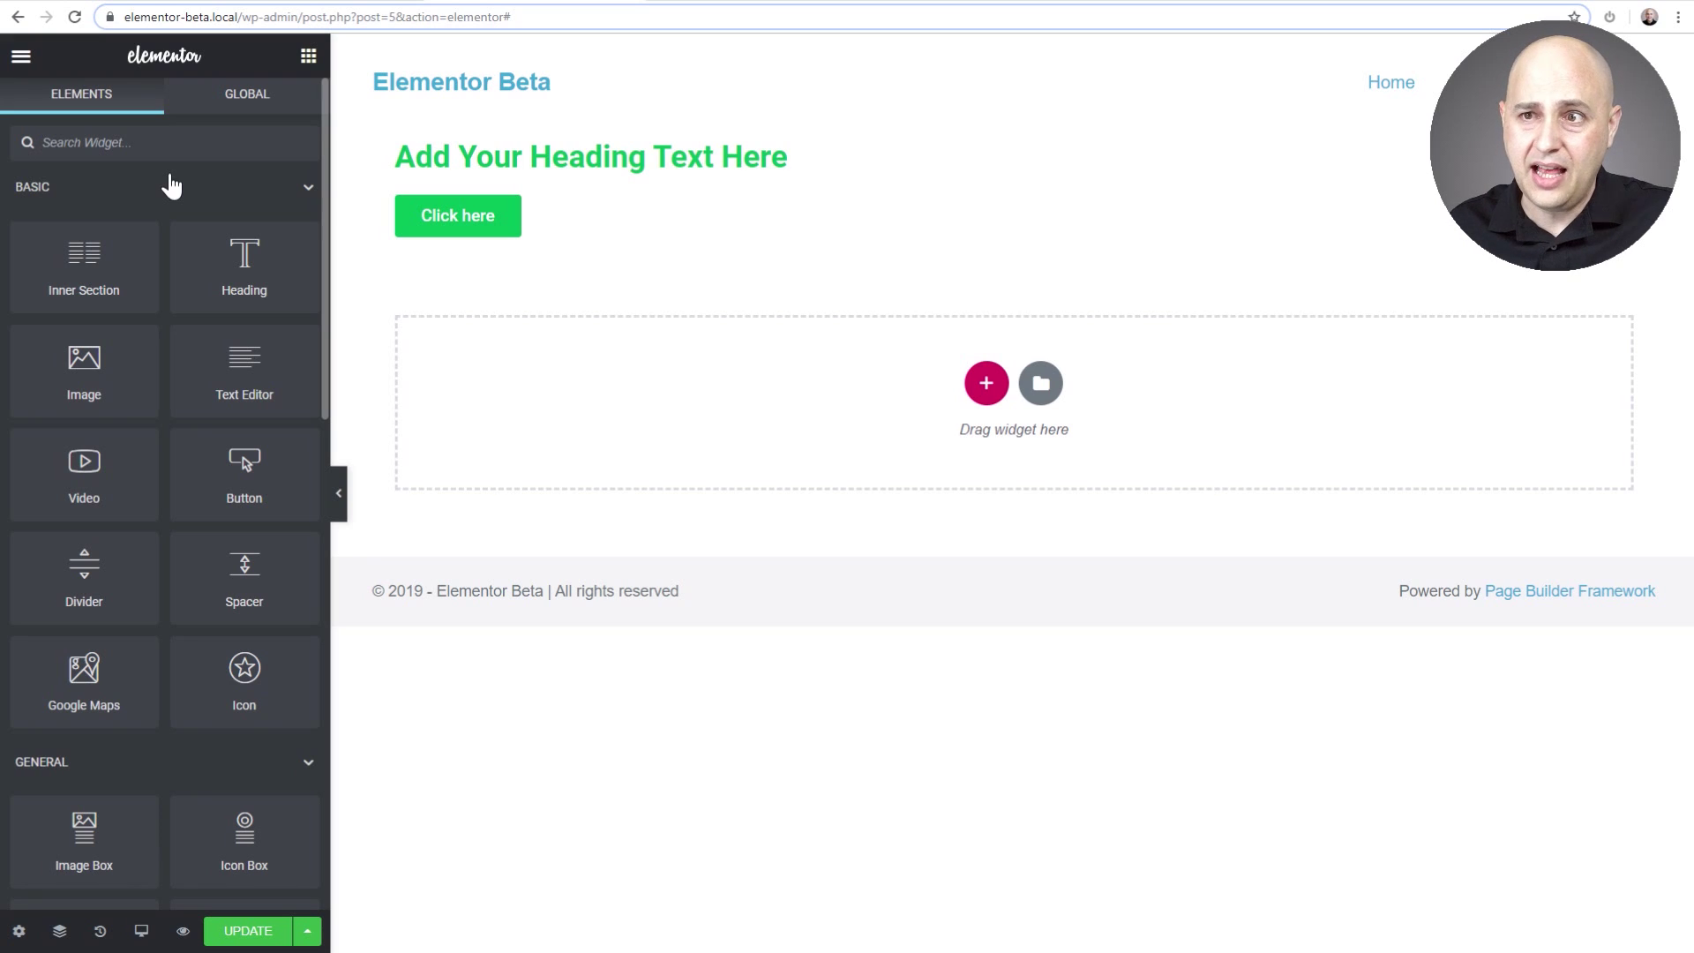
left_click(21, 55)
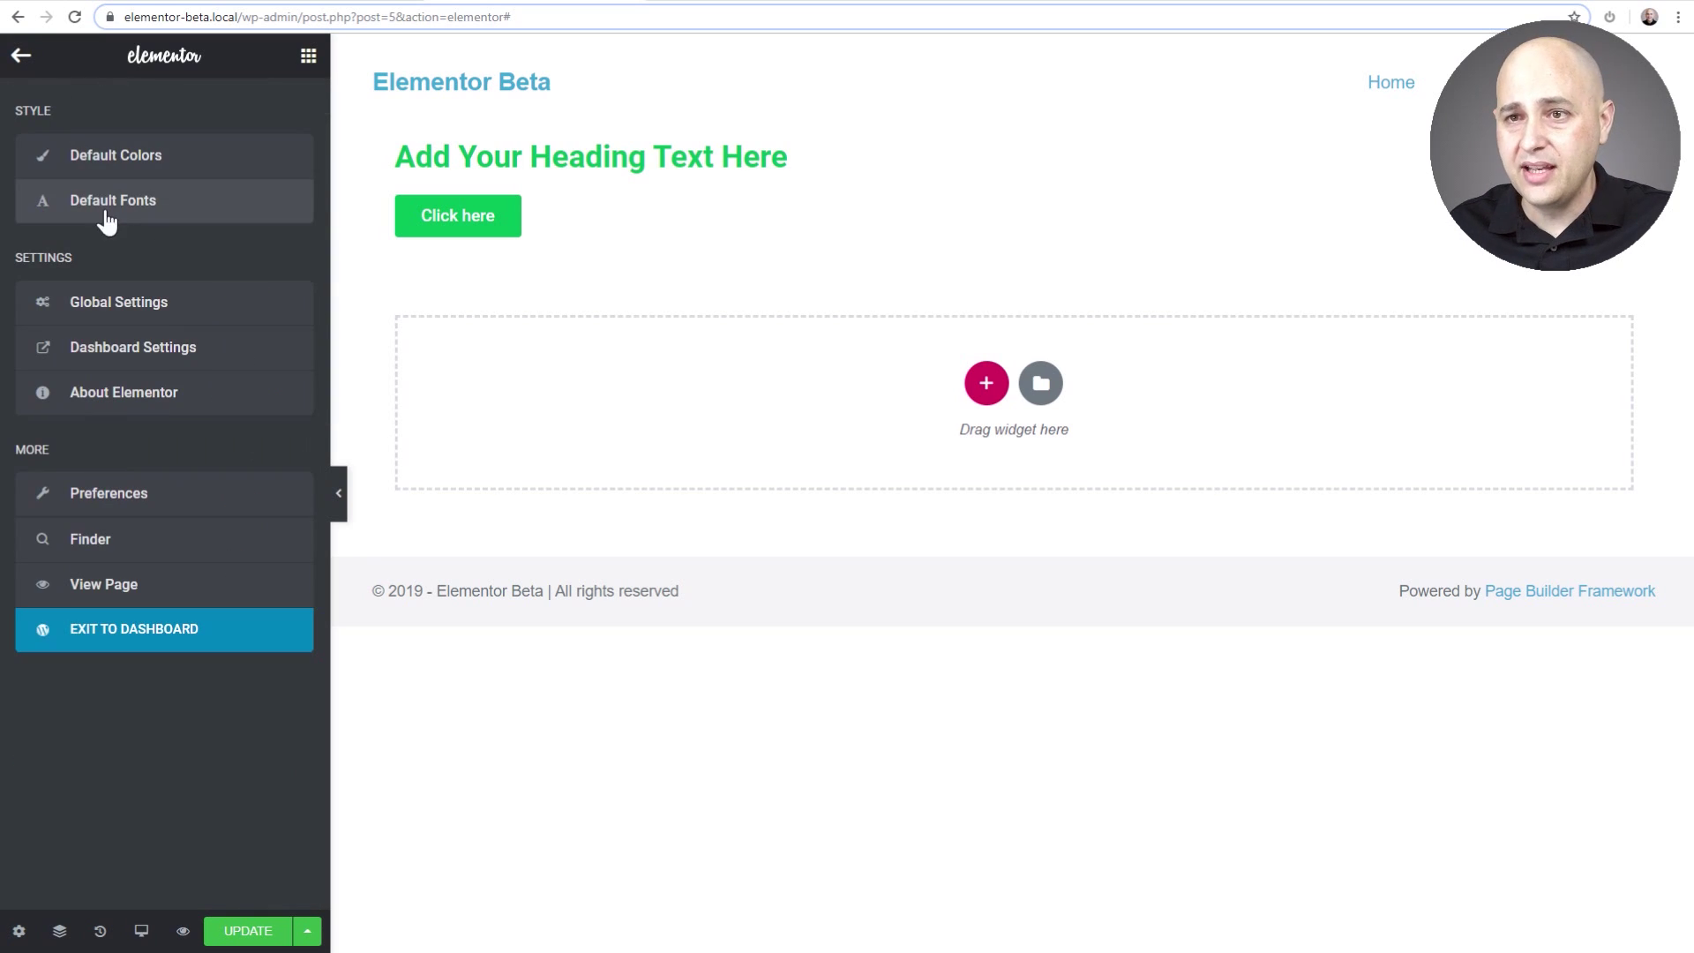
In Preferences, toggle Editing Handles on then off, and set UI Theme to Auto Detect.
left_click(139, 494)
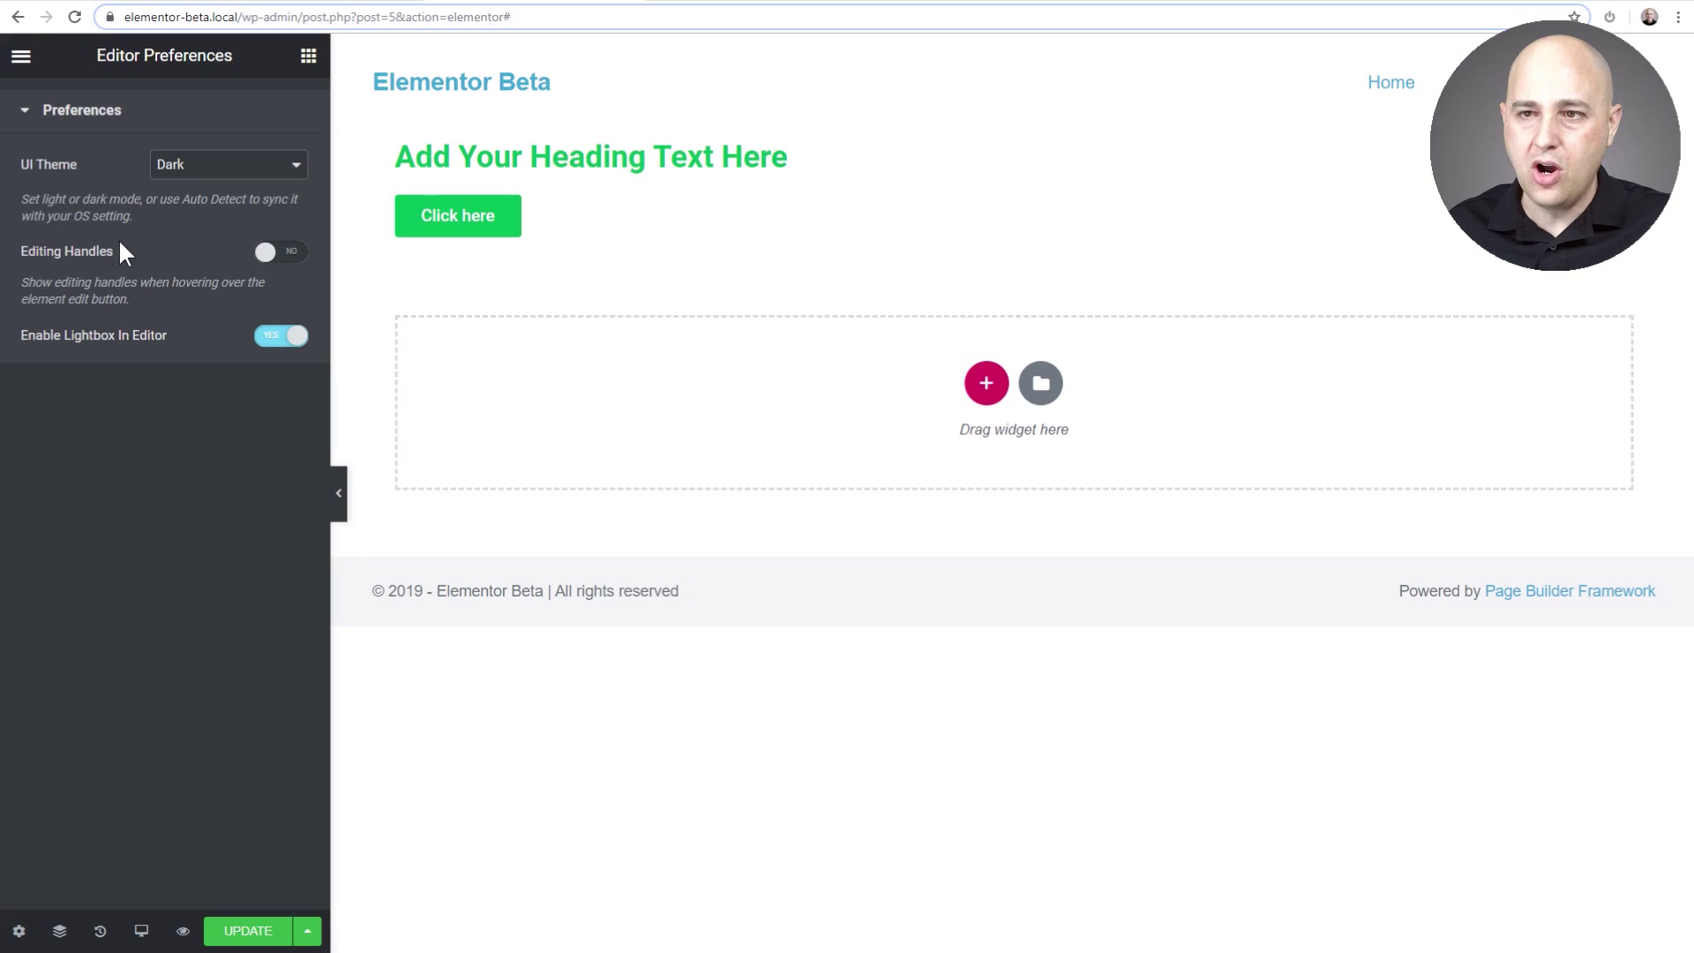
left_click(278, 258)
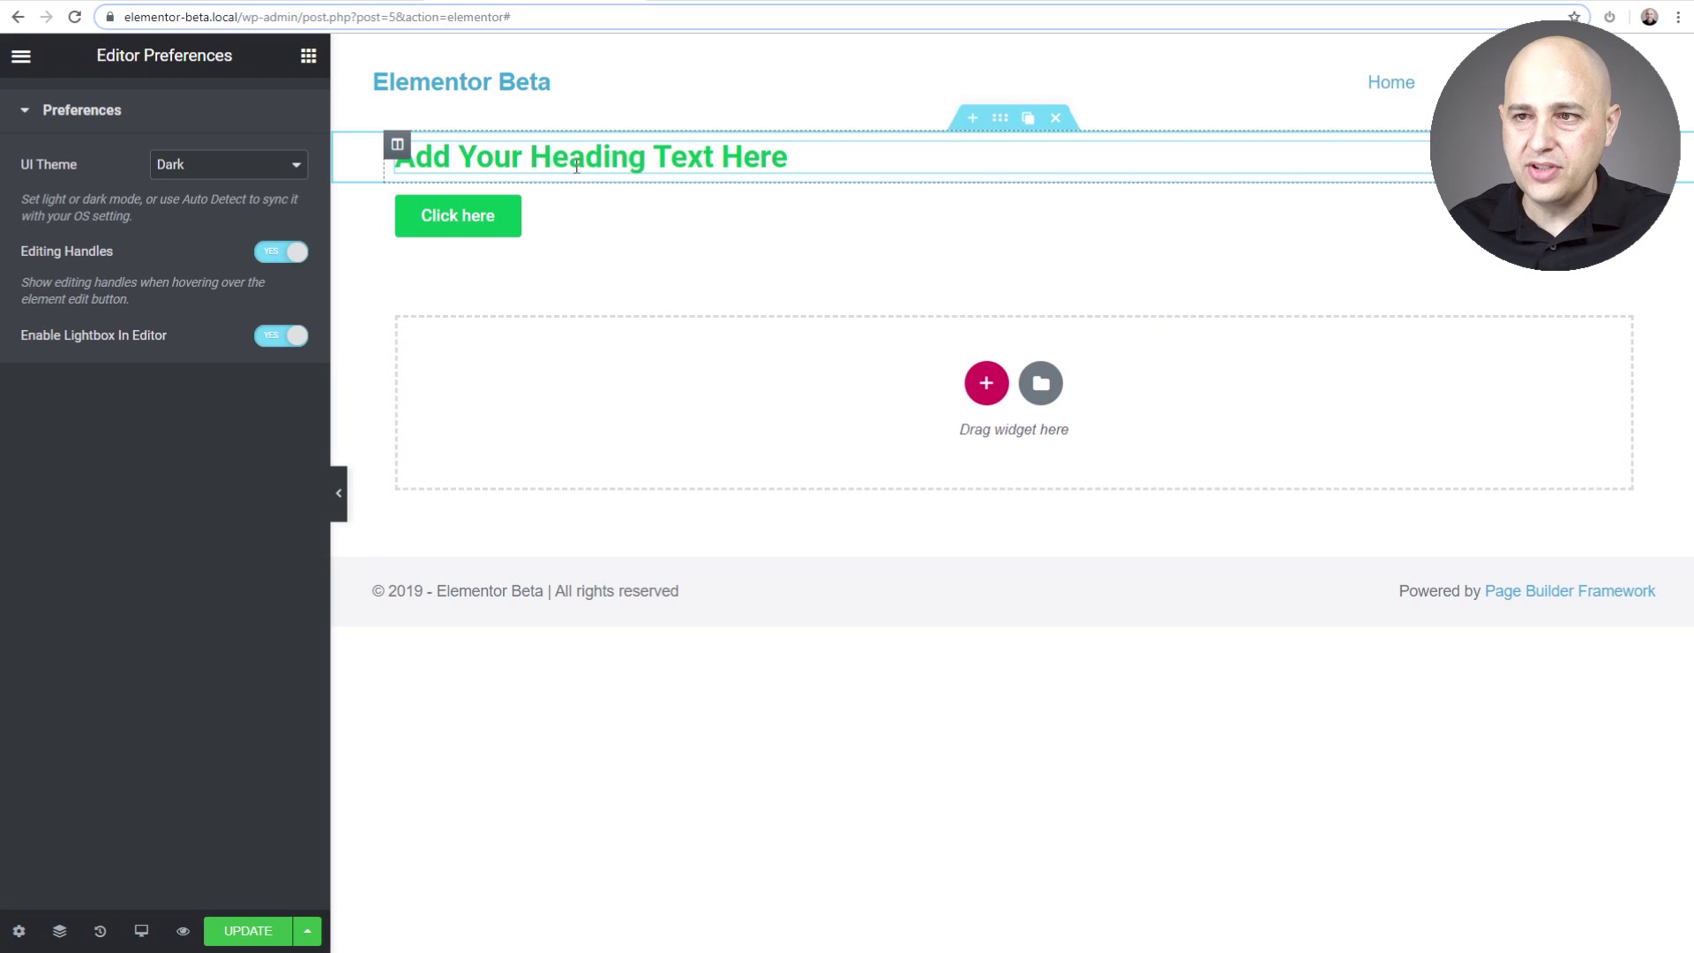
mouse_move(396, 150)
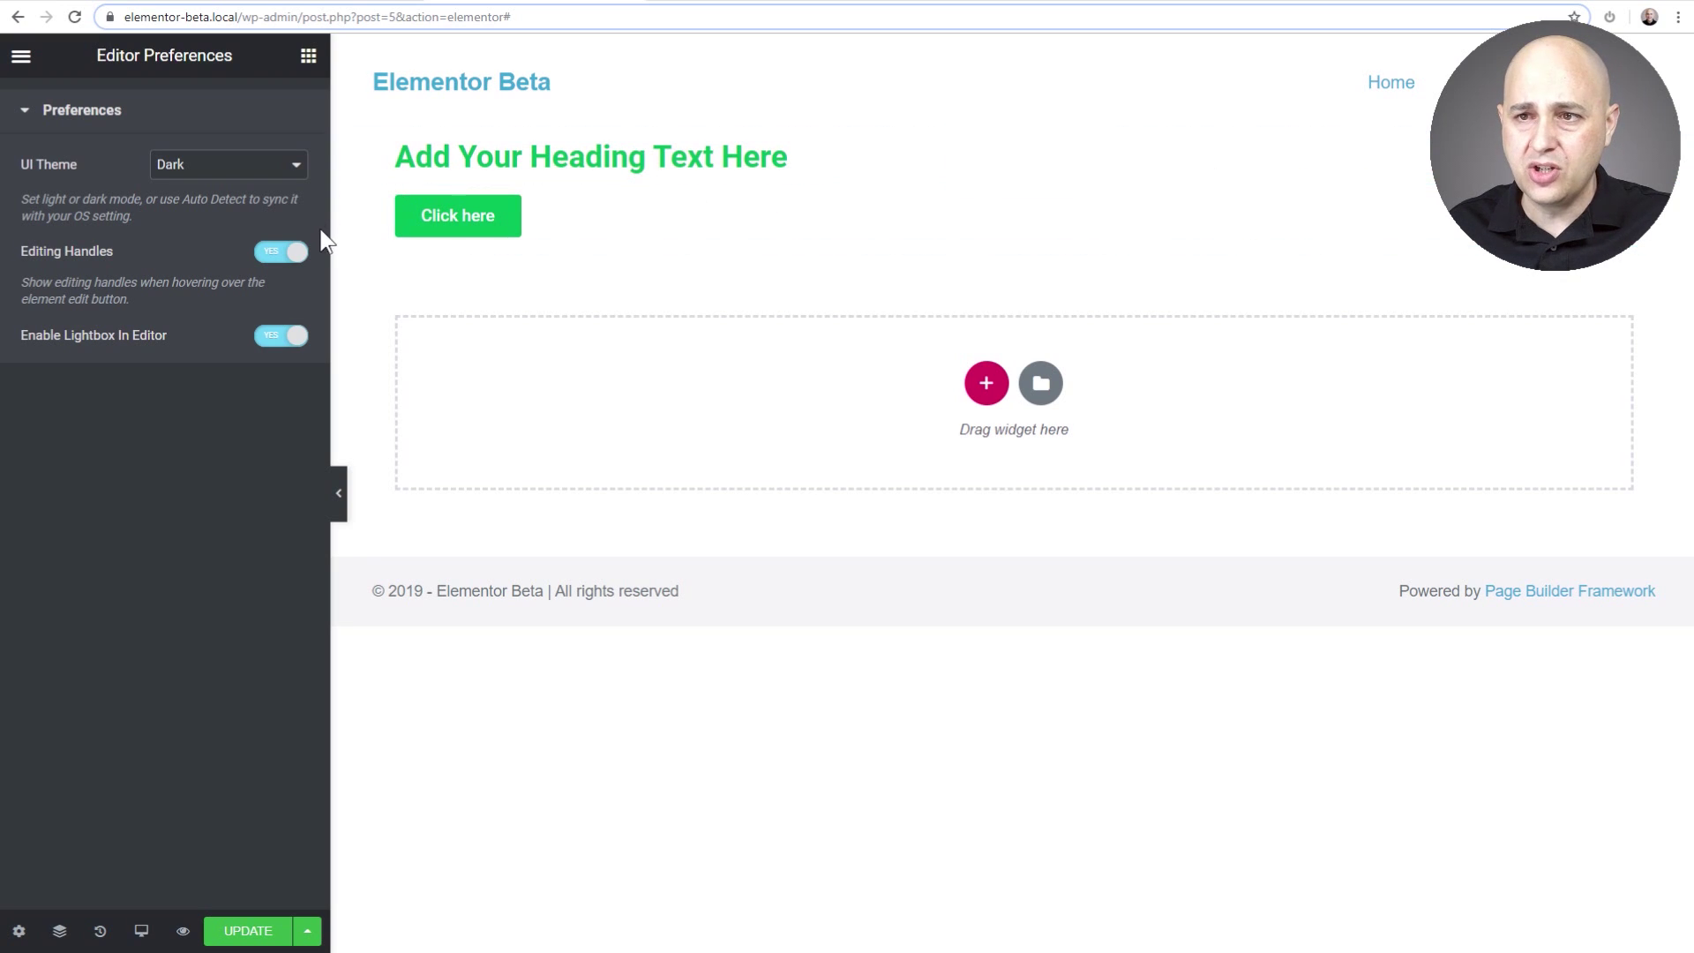
left_click(272, 254)
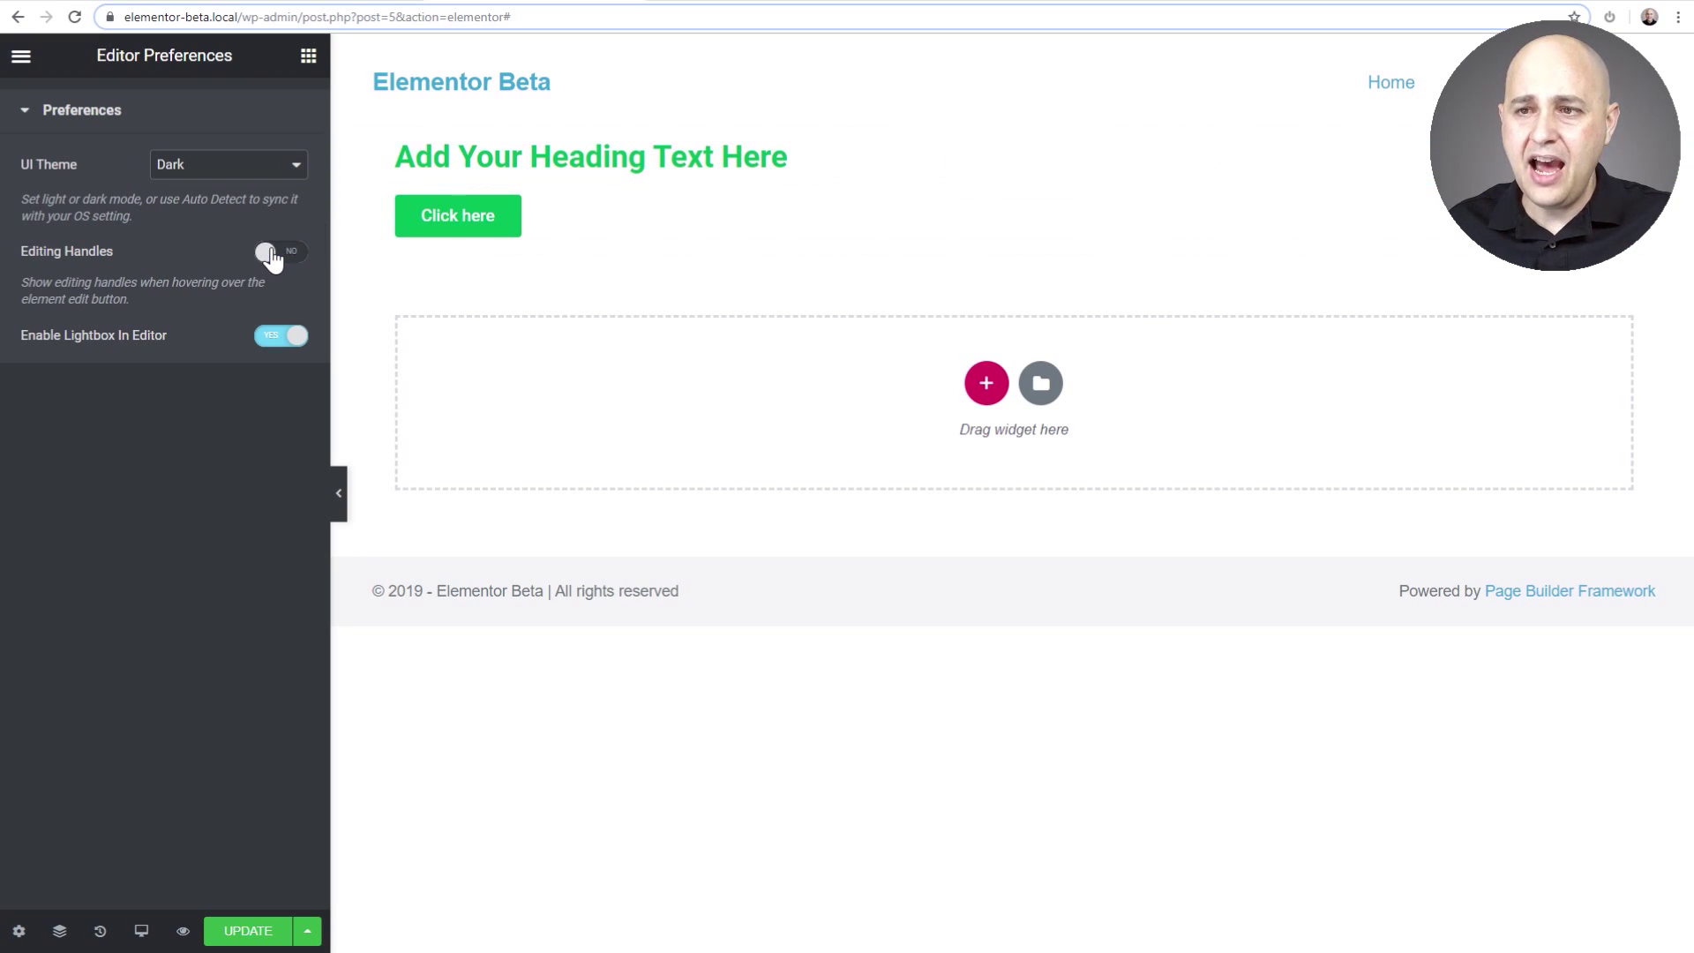
right_click(667, 148)
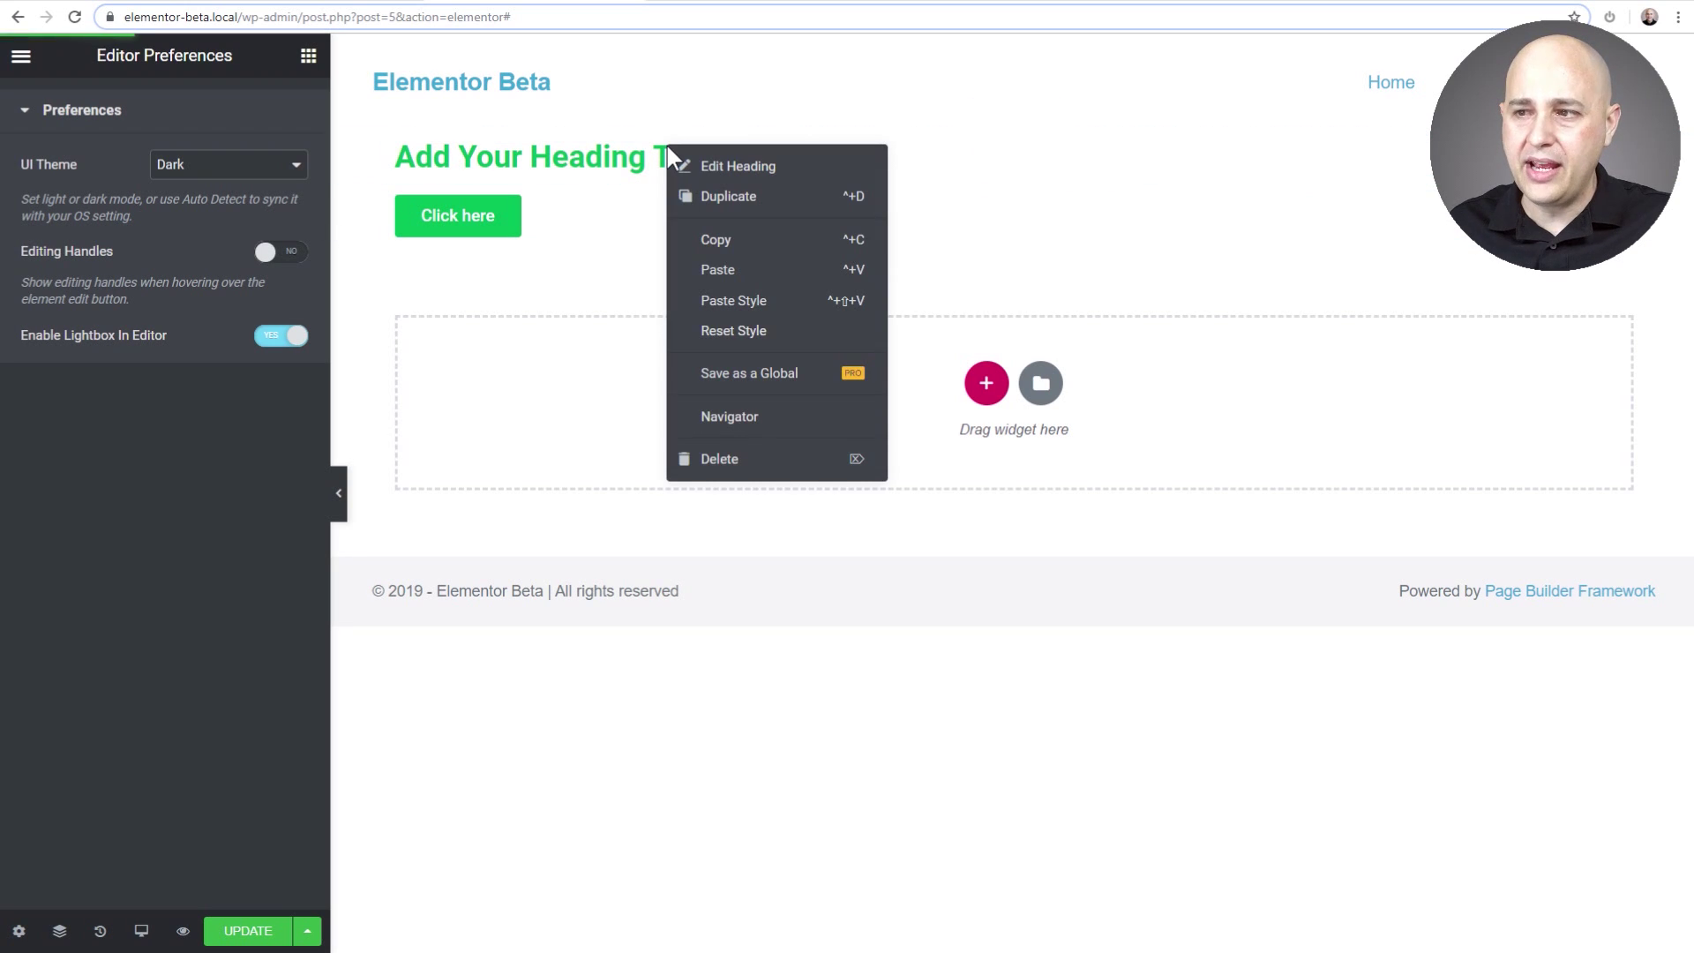
left_click(215, 167)
left_click(210, 181)
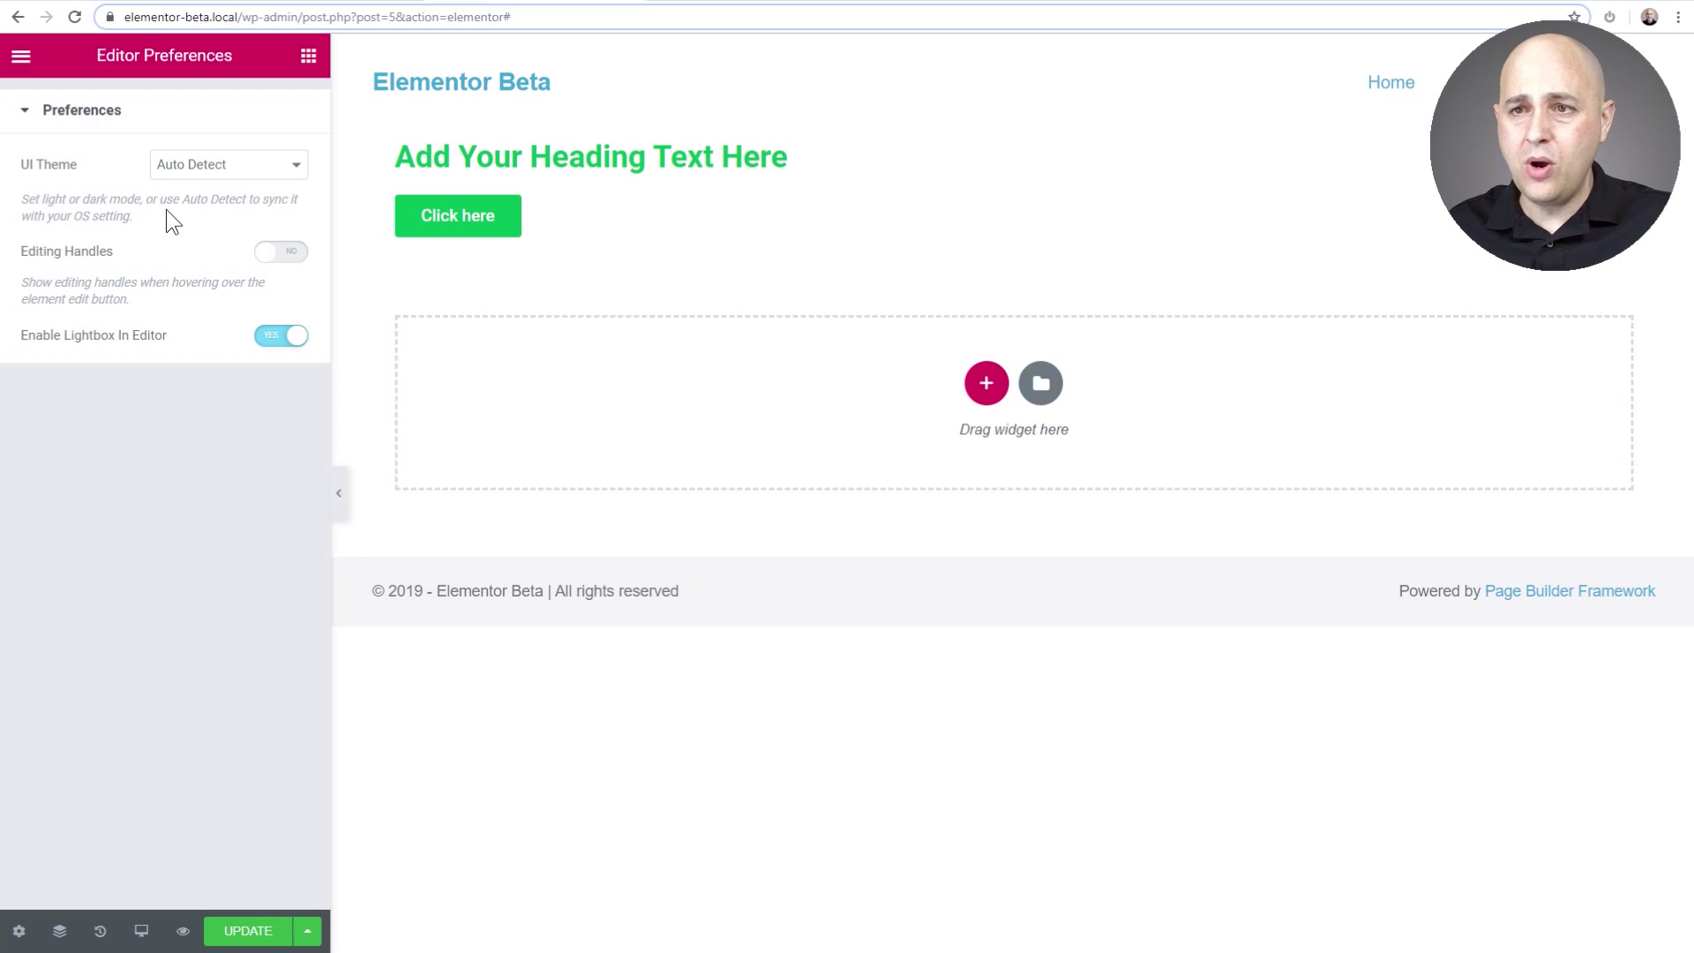
left_click(20, 58)
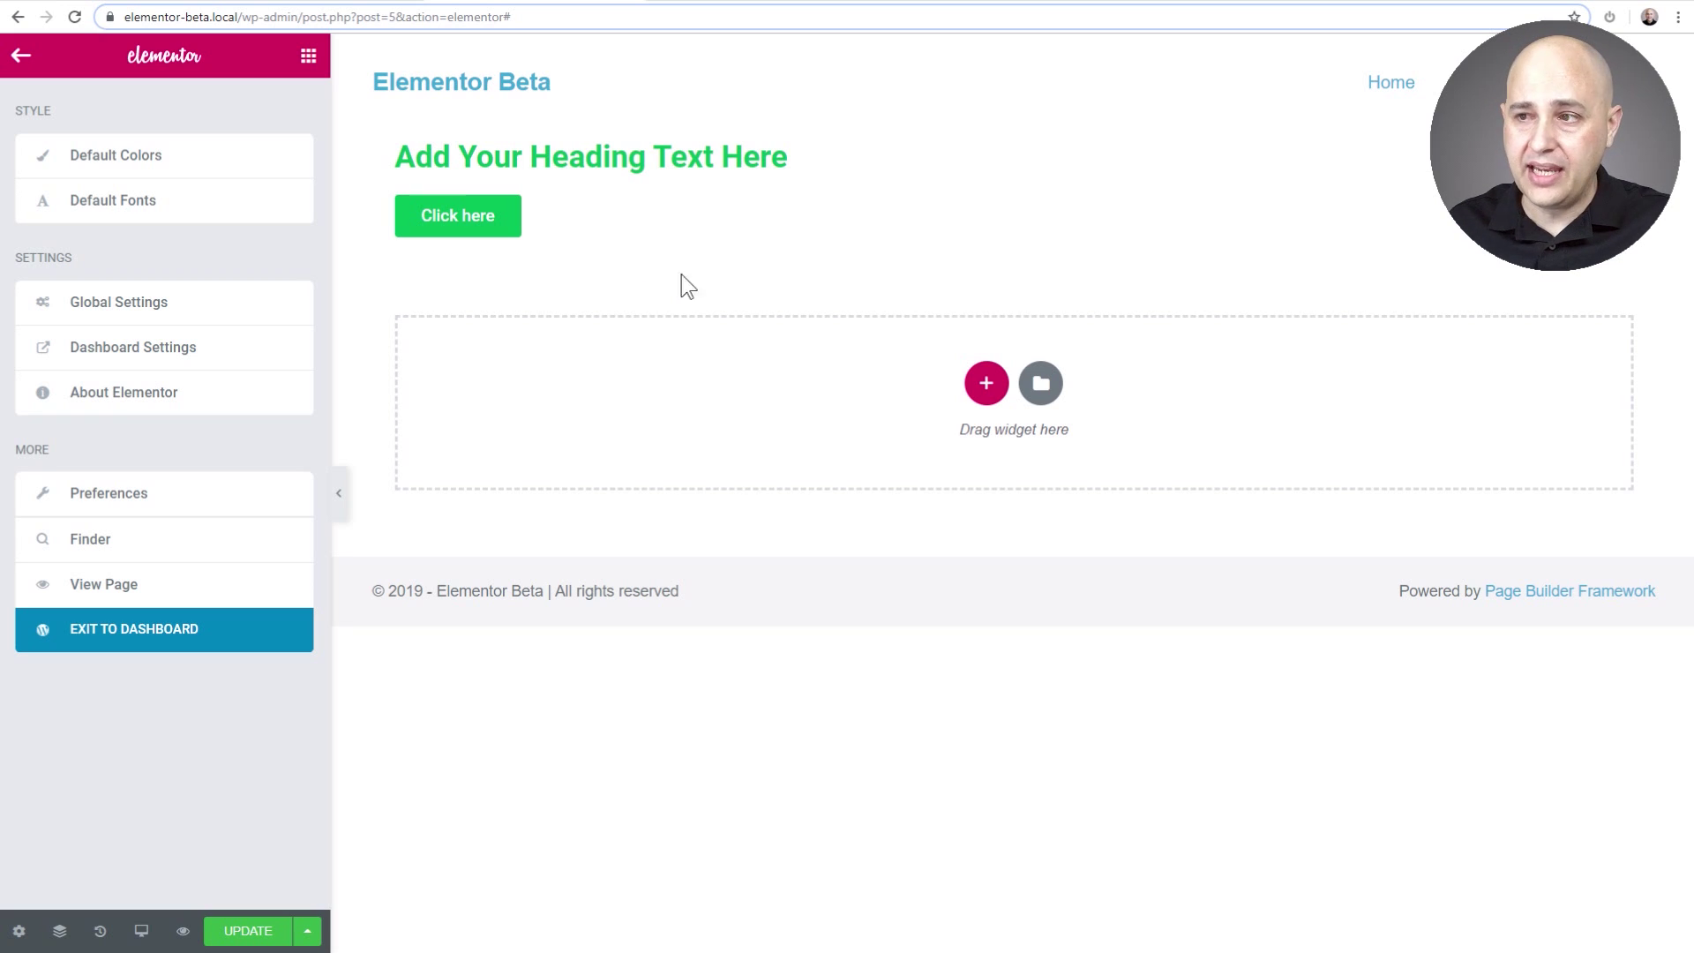
Open the Library, insert the Homepage – Study template, and dismiss the create-account prompt.
left_click(1051, 390)
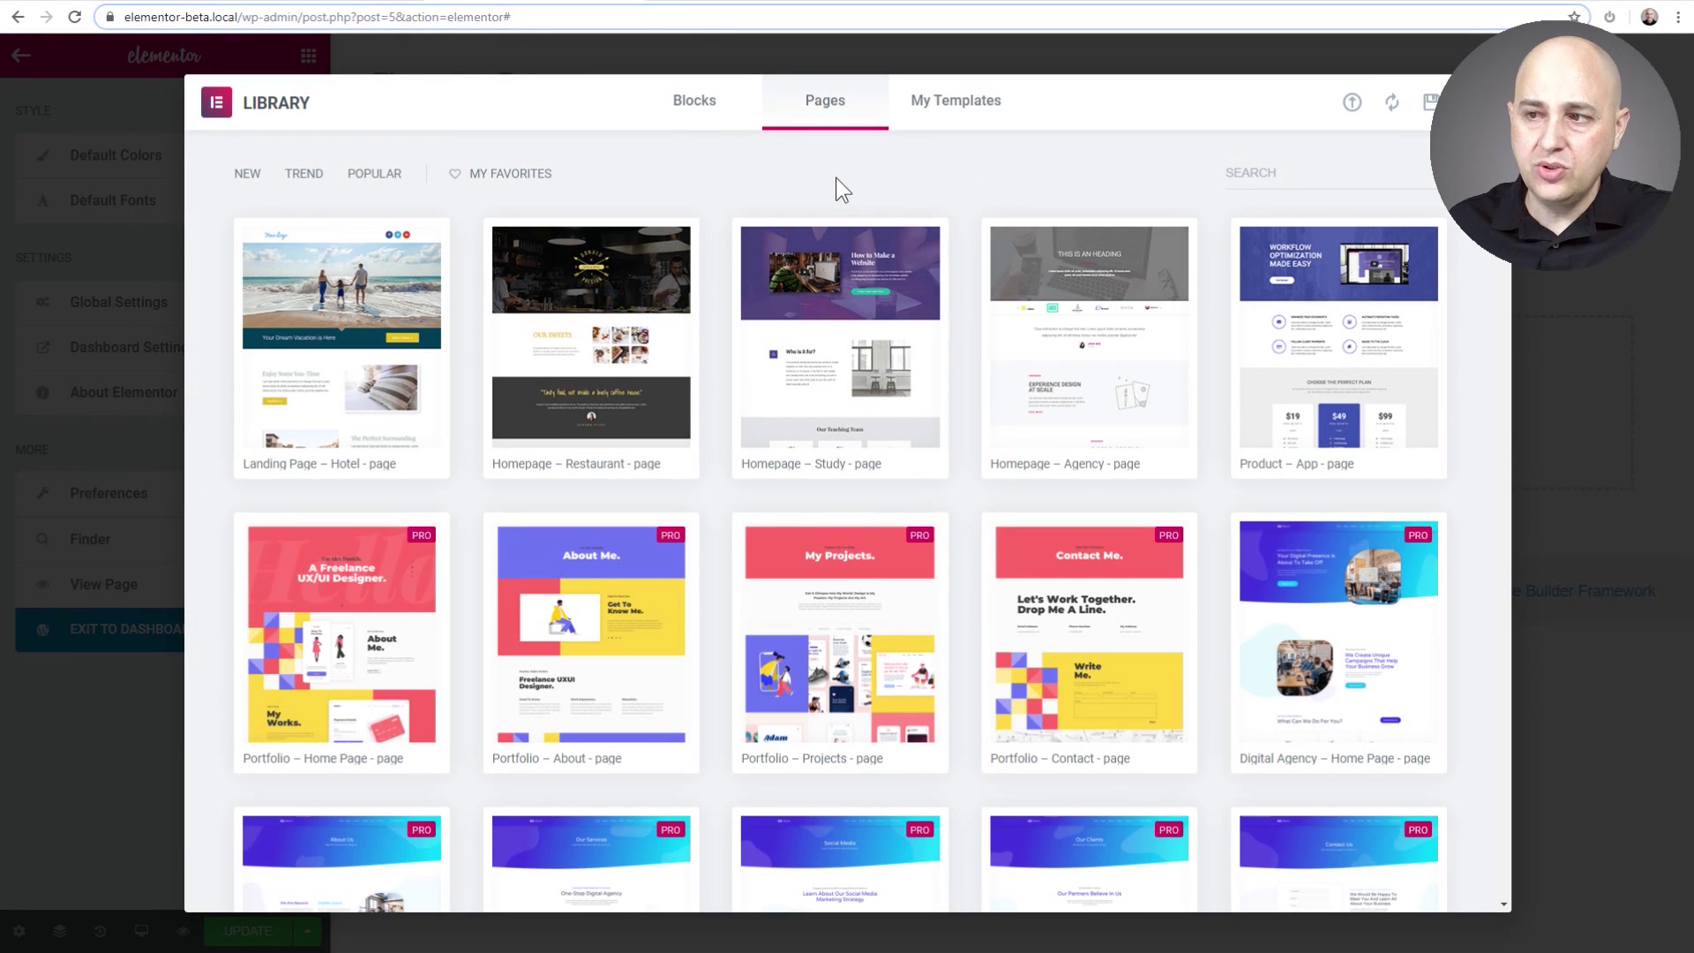
mouse_move(886, 310)
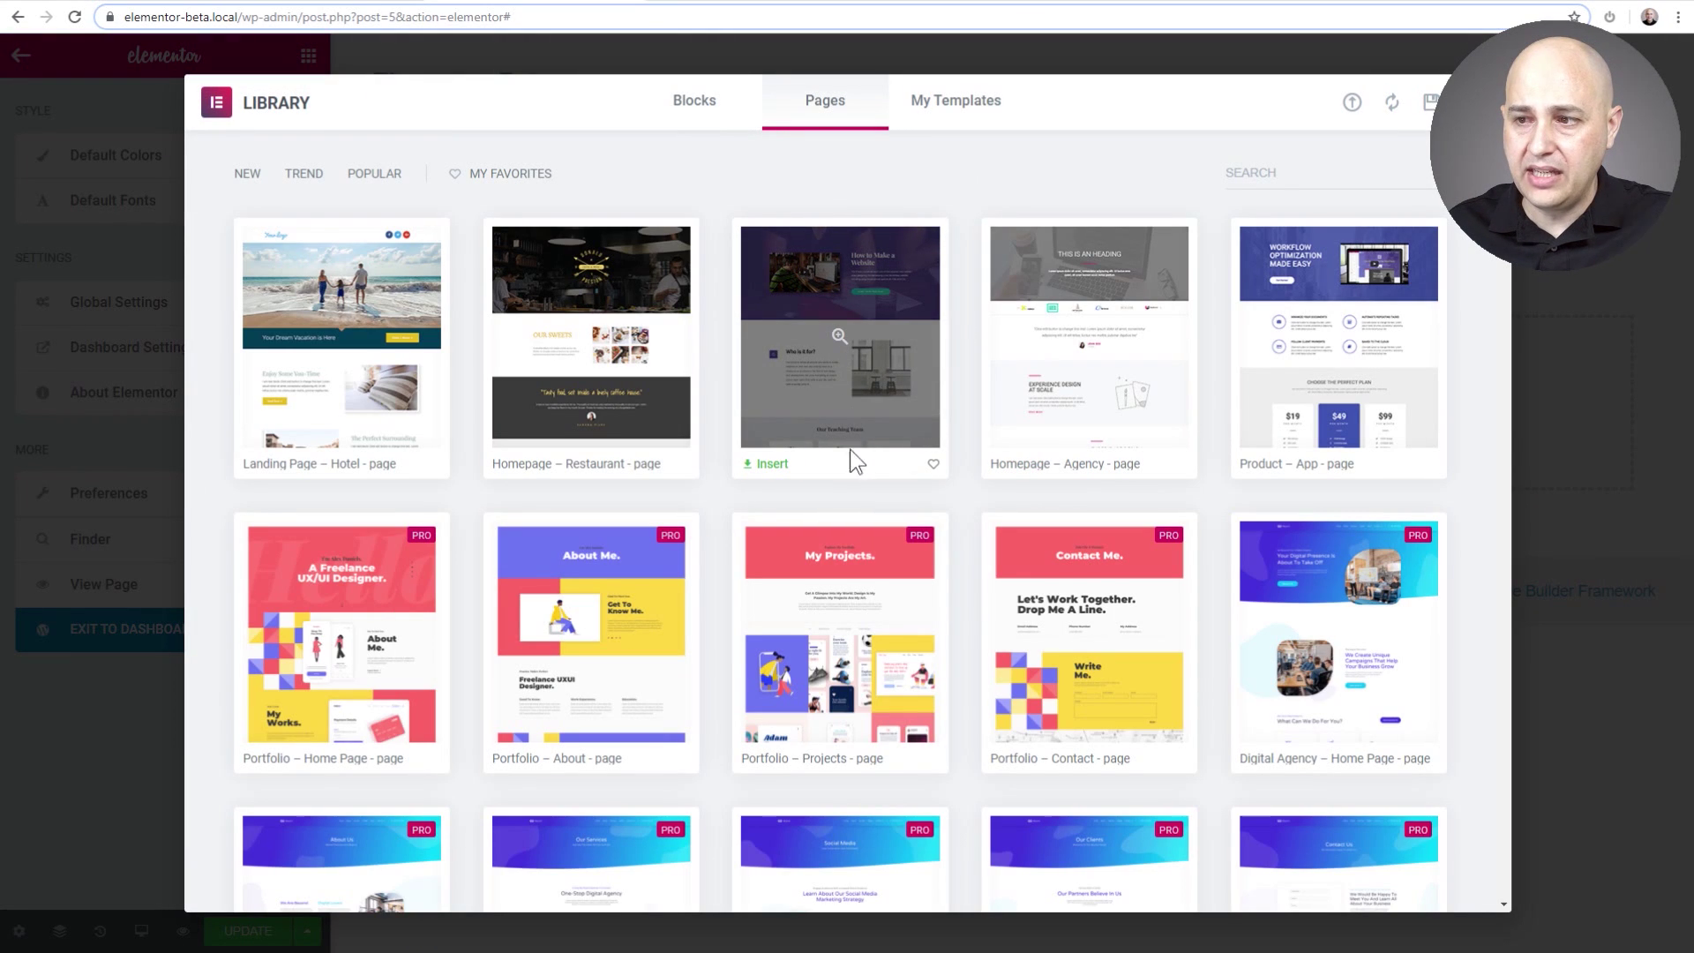
left_click(764, 465)
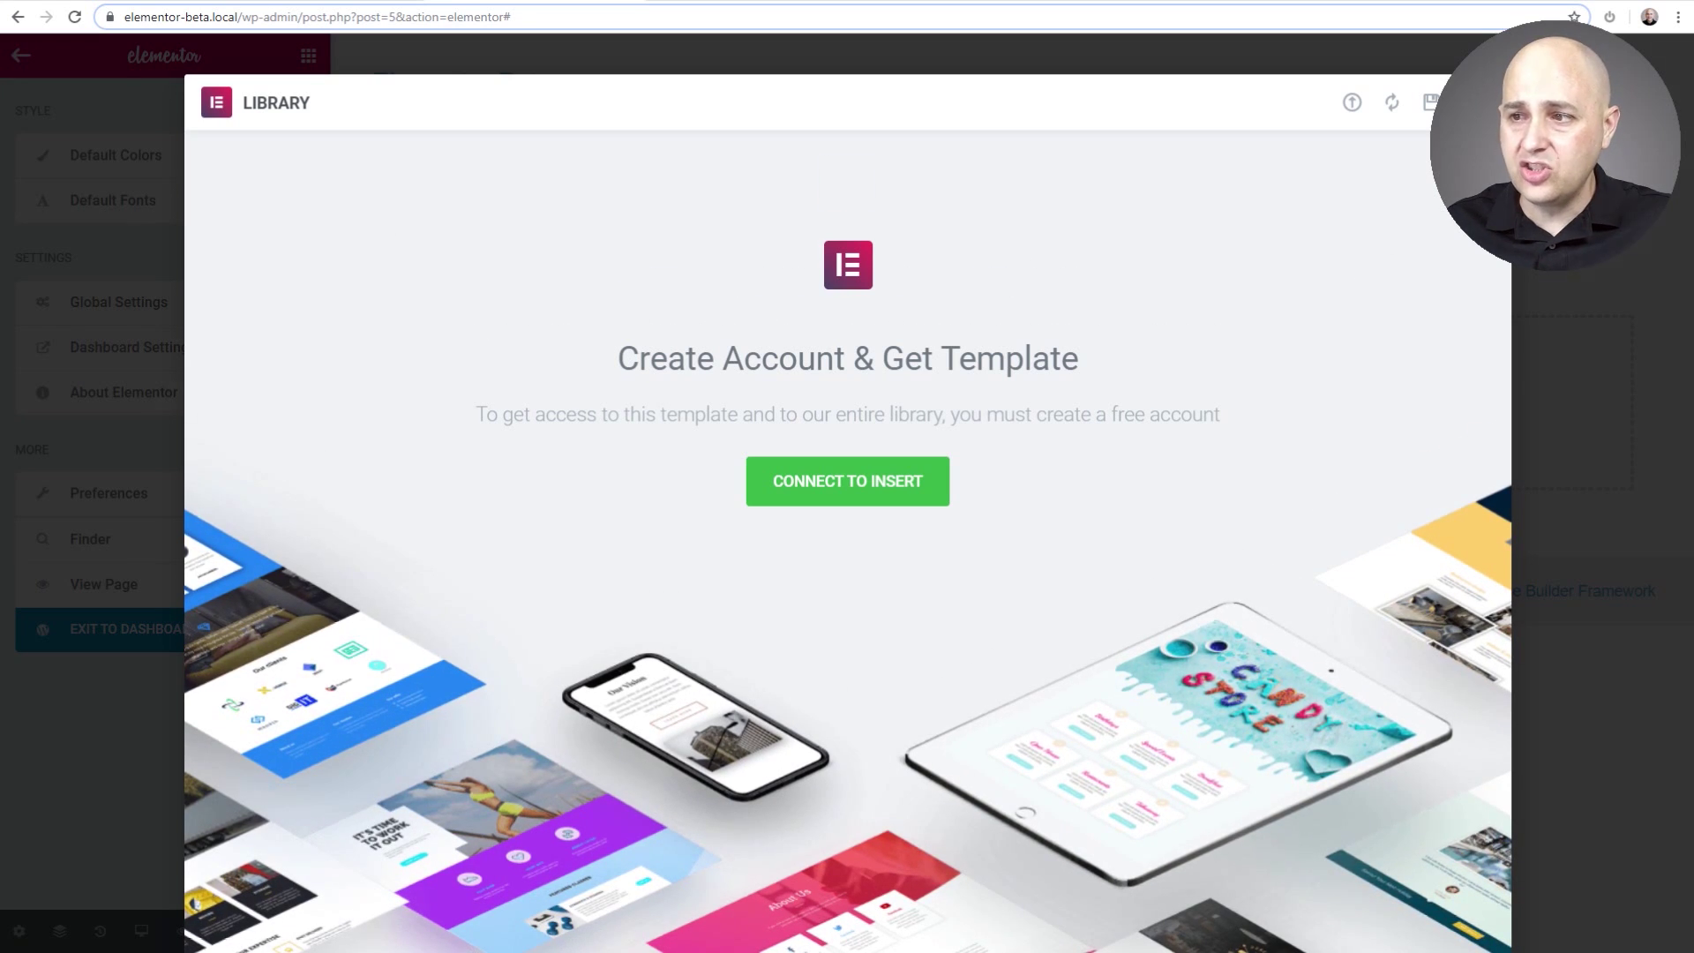
left_click(1472, 102)
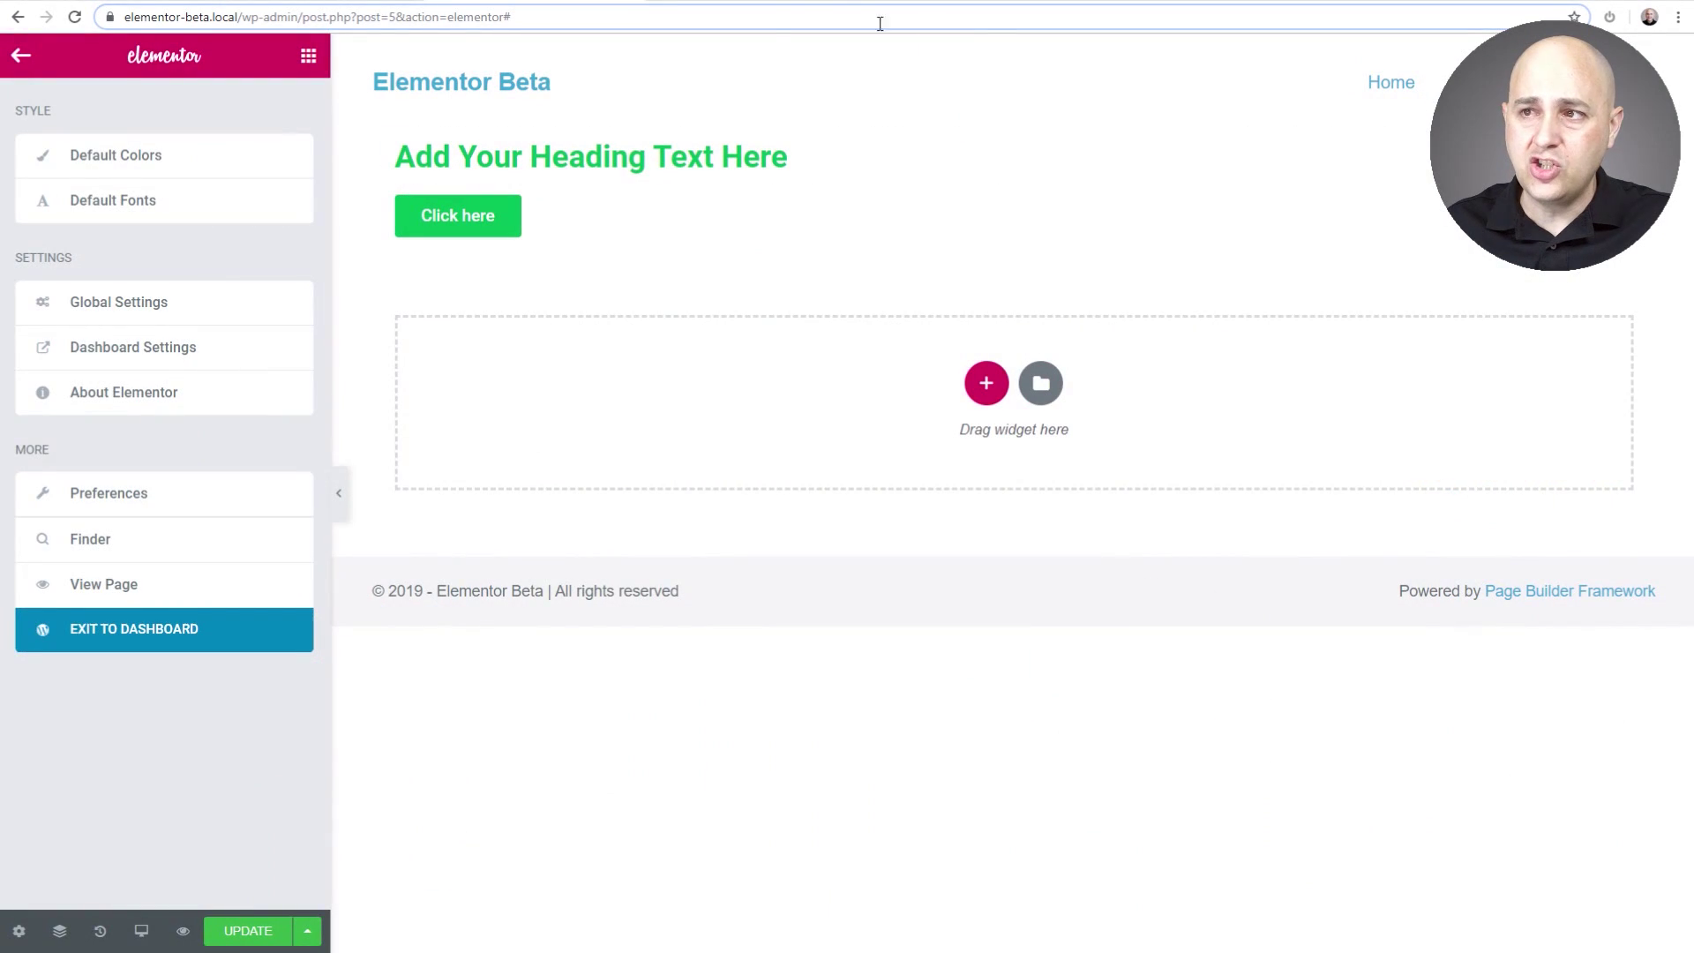
Switch to the GitHub v2.8 Beta issue and scroll to 'Connect Your Free Elementor Account'.
left_click(755, 9)
scroll(818, 318, "down", 1)
scroll(817, 314, "down", 20)
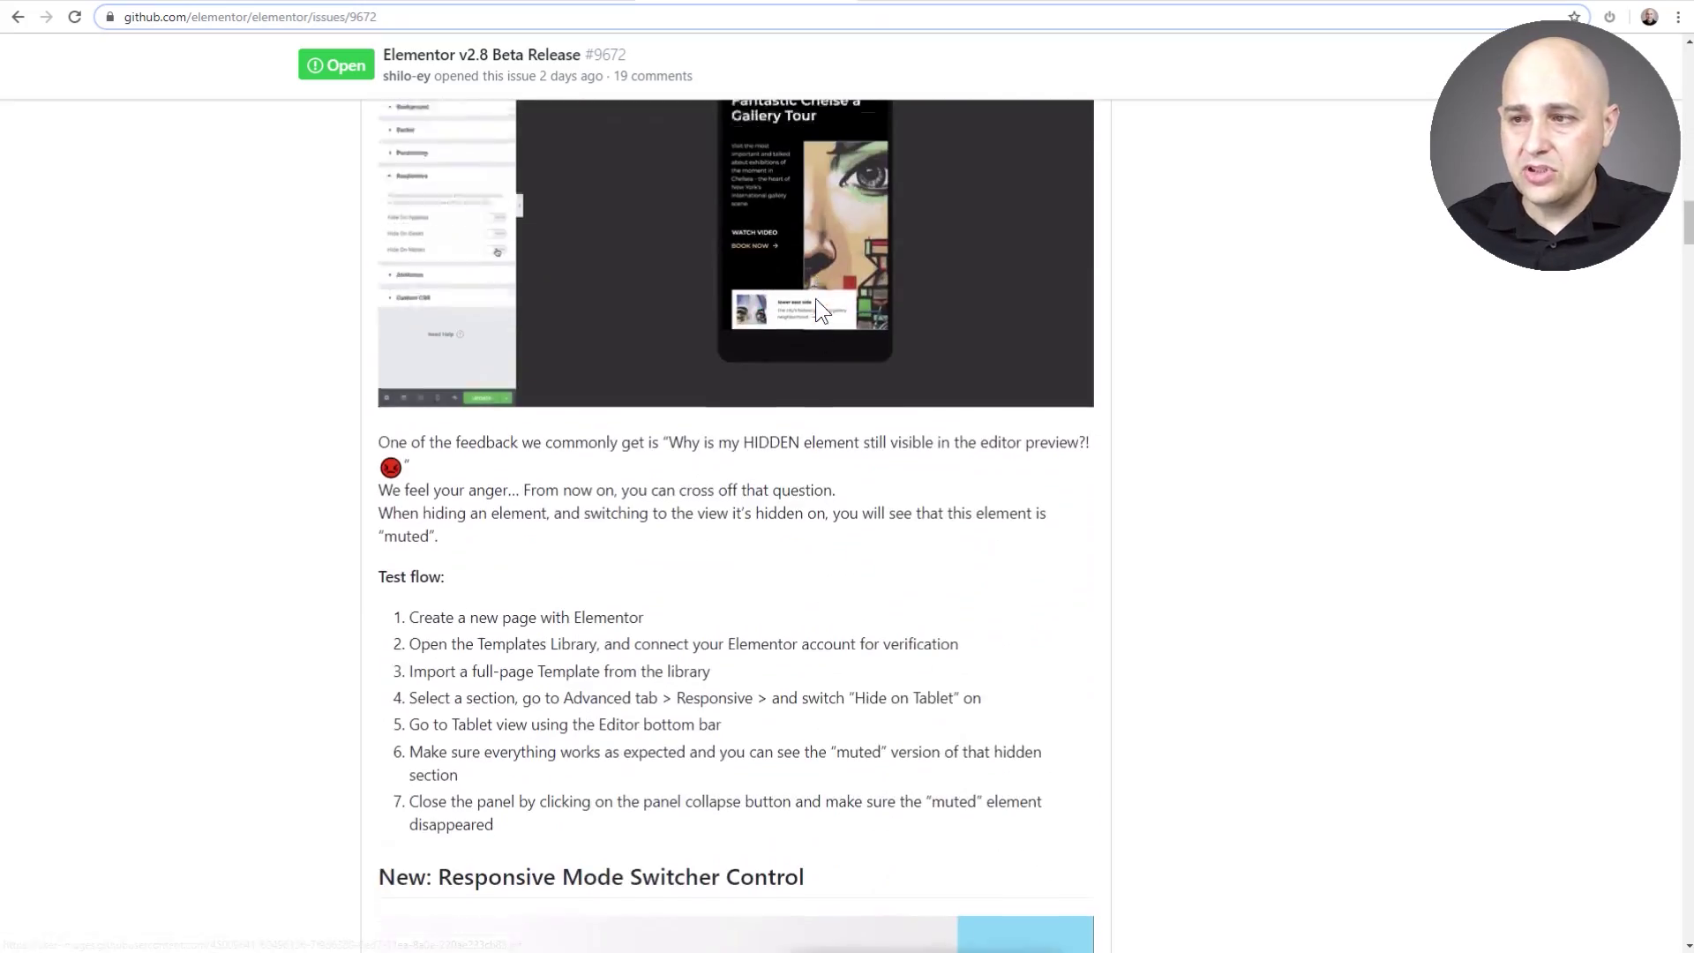
scroll(816, 295, "down", 15)
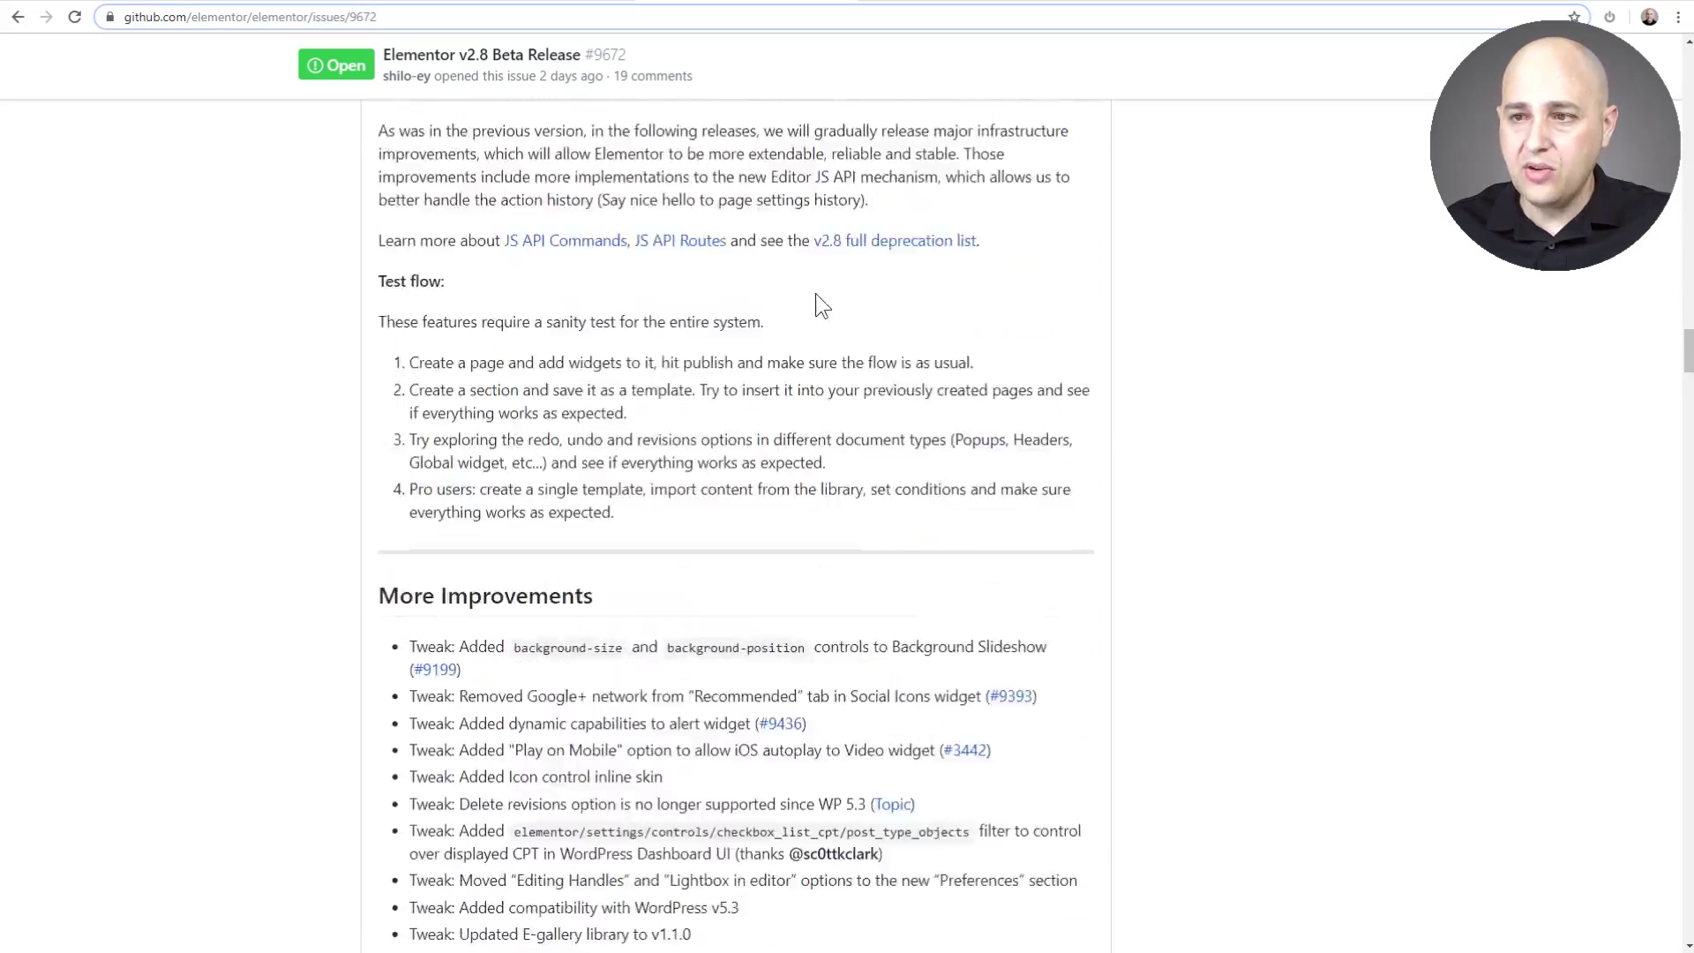
scroll(815, 293, "up", 10)
scroll(887, 293, "down", 1)
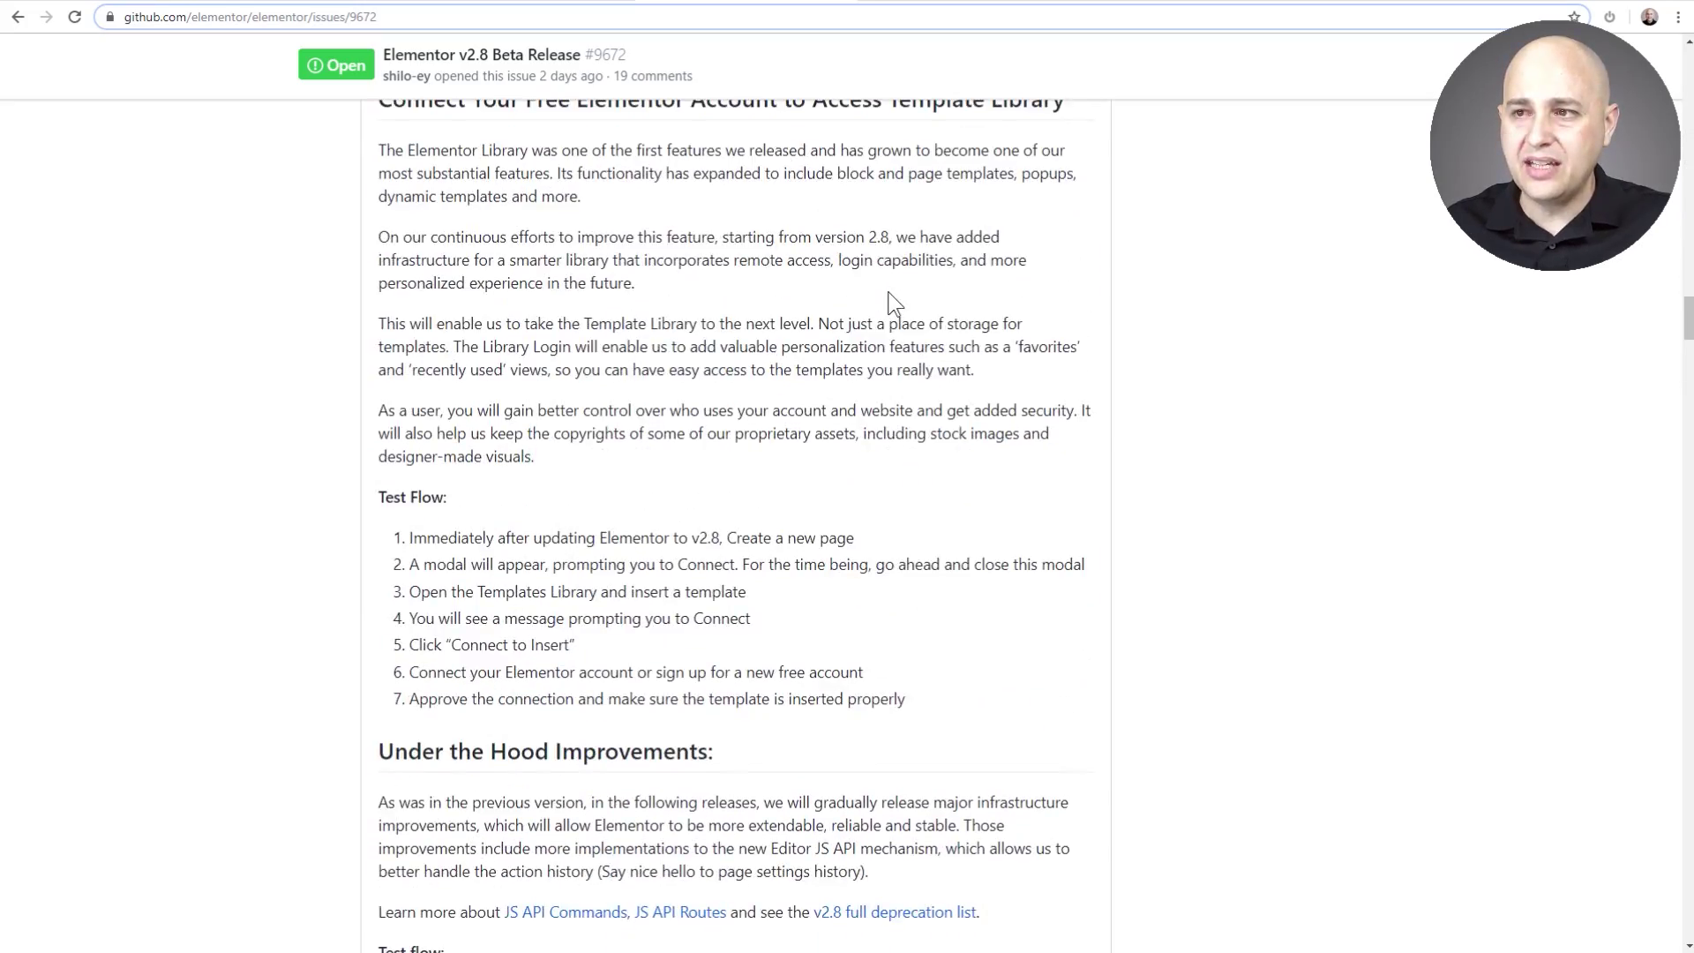
scroll(888, 293, "up", 1)
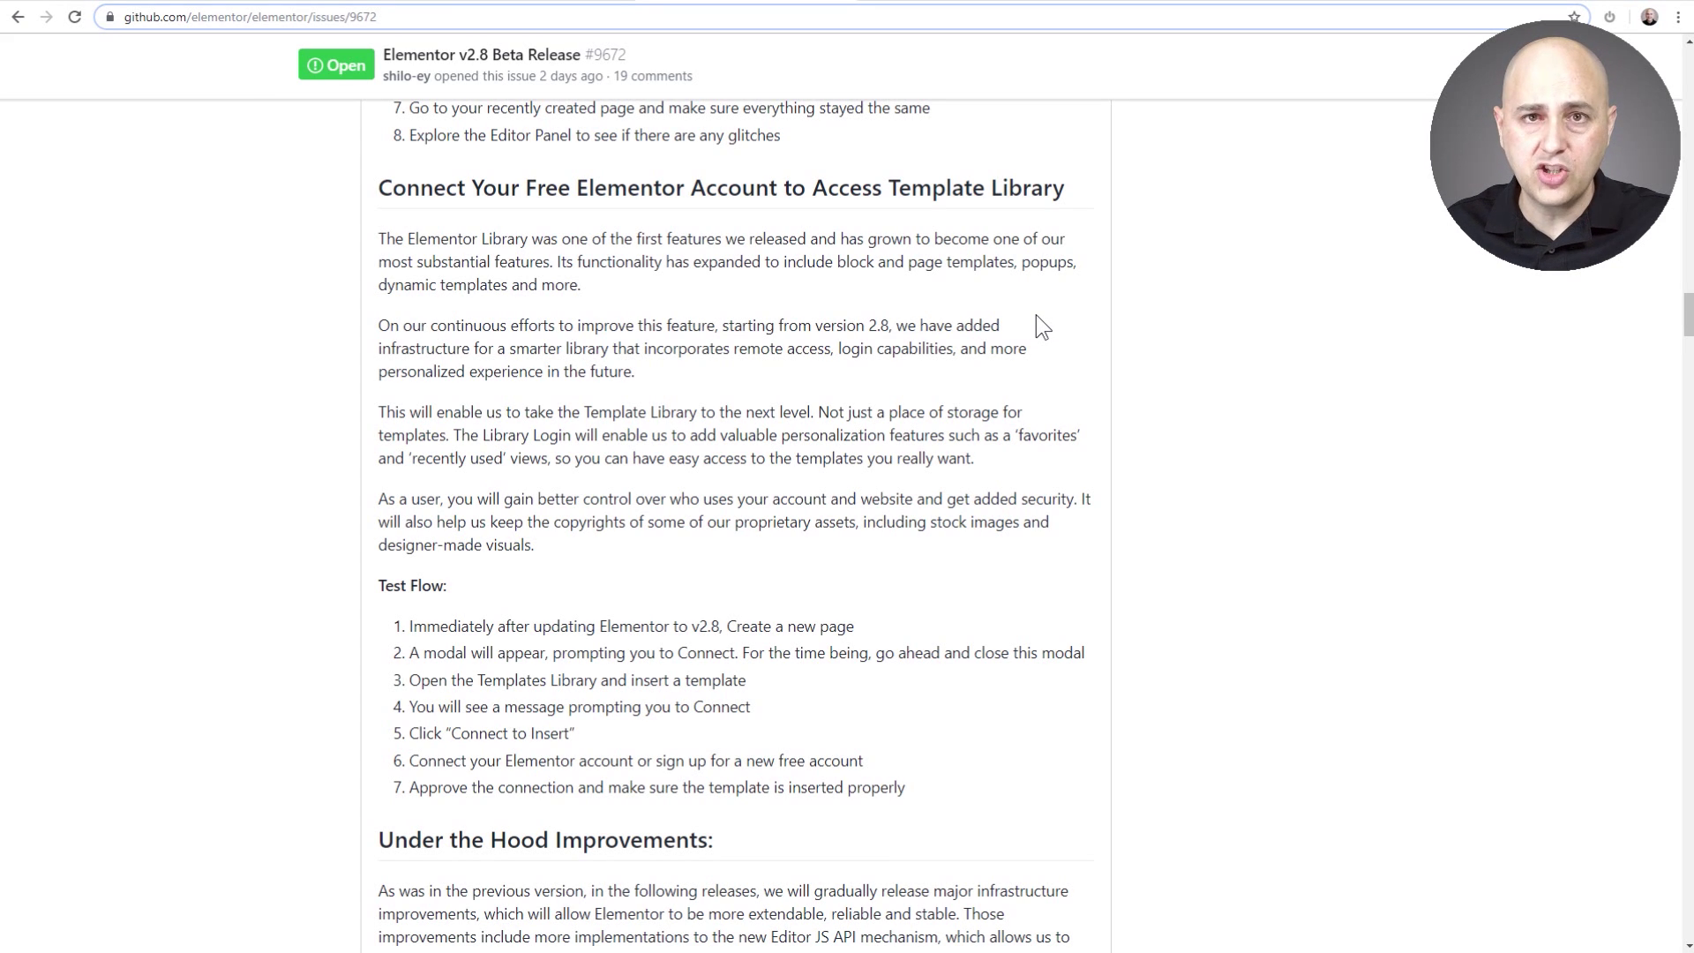
scroll(1036, 314, "down", 10)
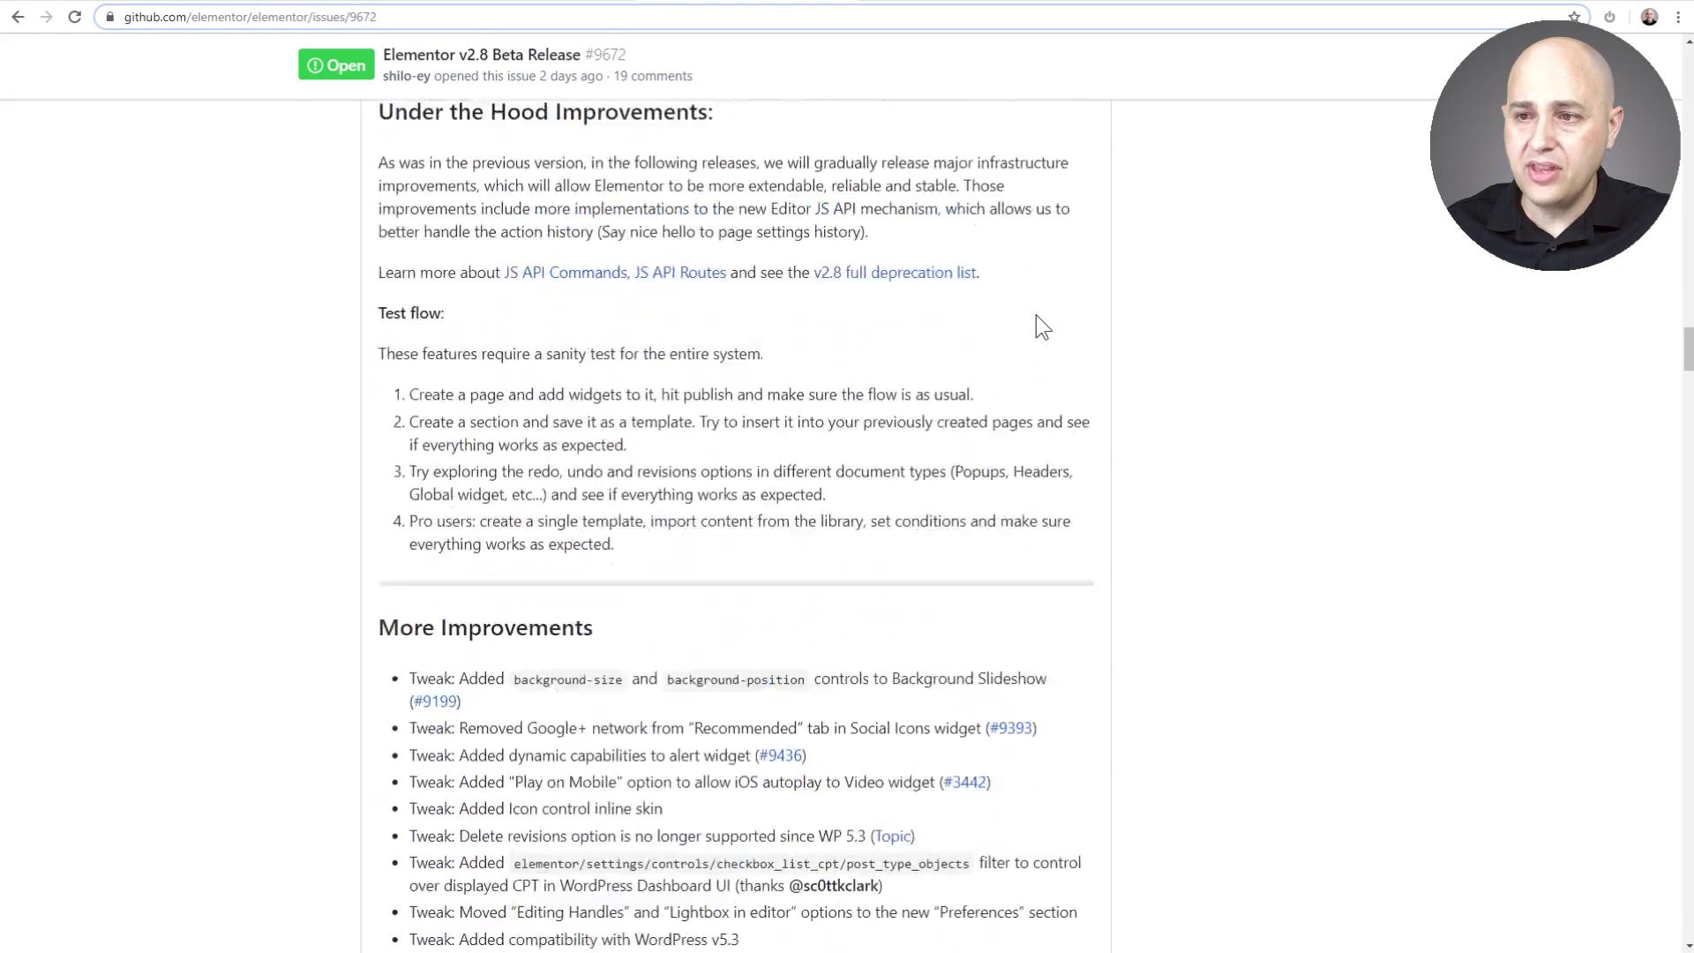
scroll(1035, 314, "down", 4)
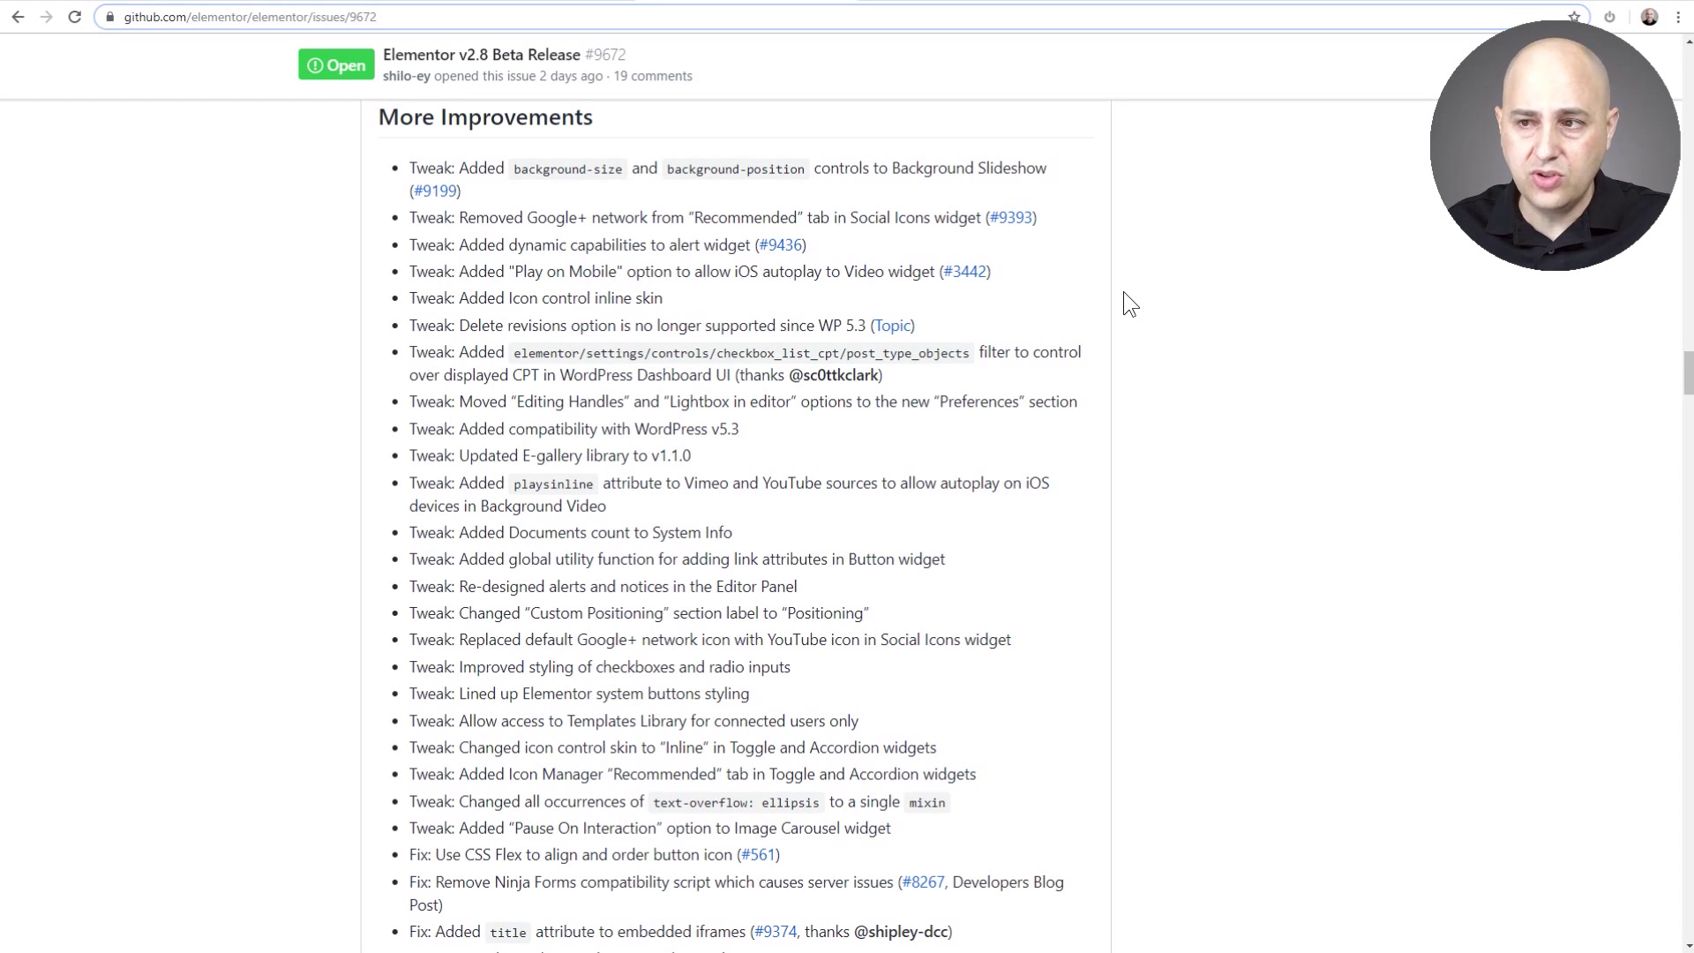
scroll(952, 309, "down", 1)
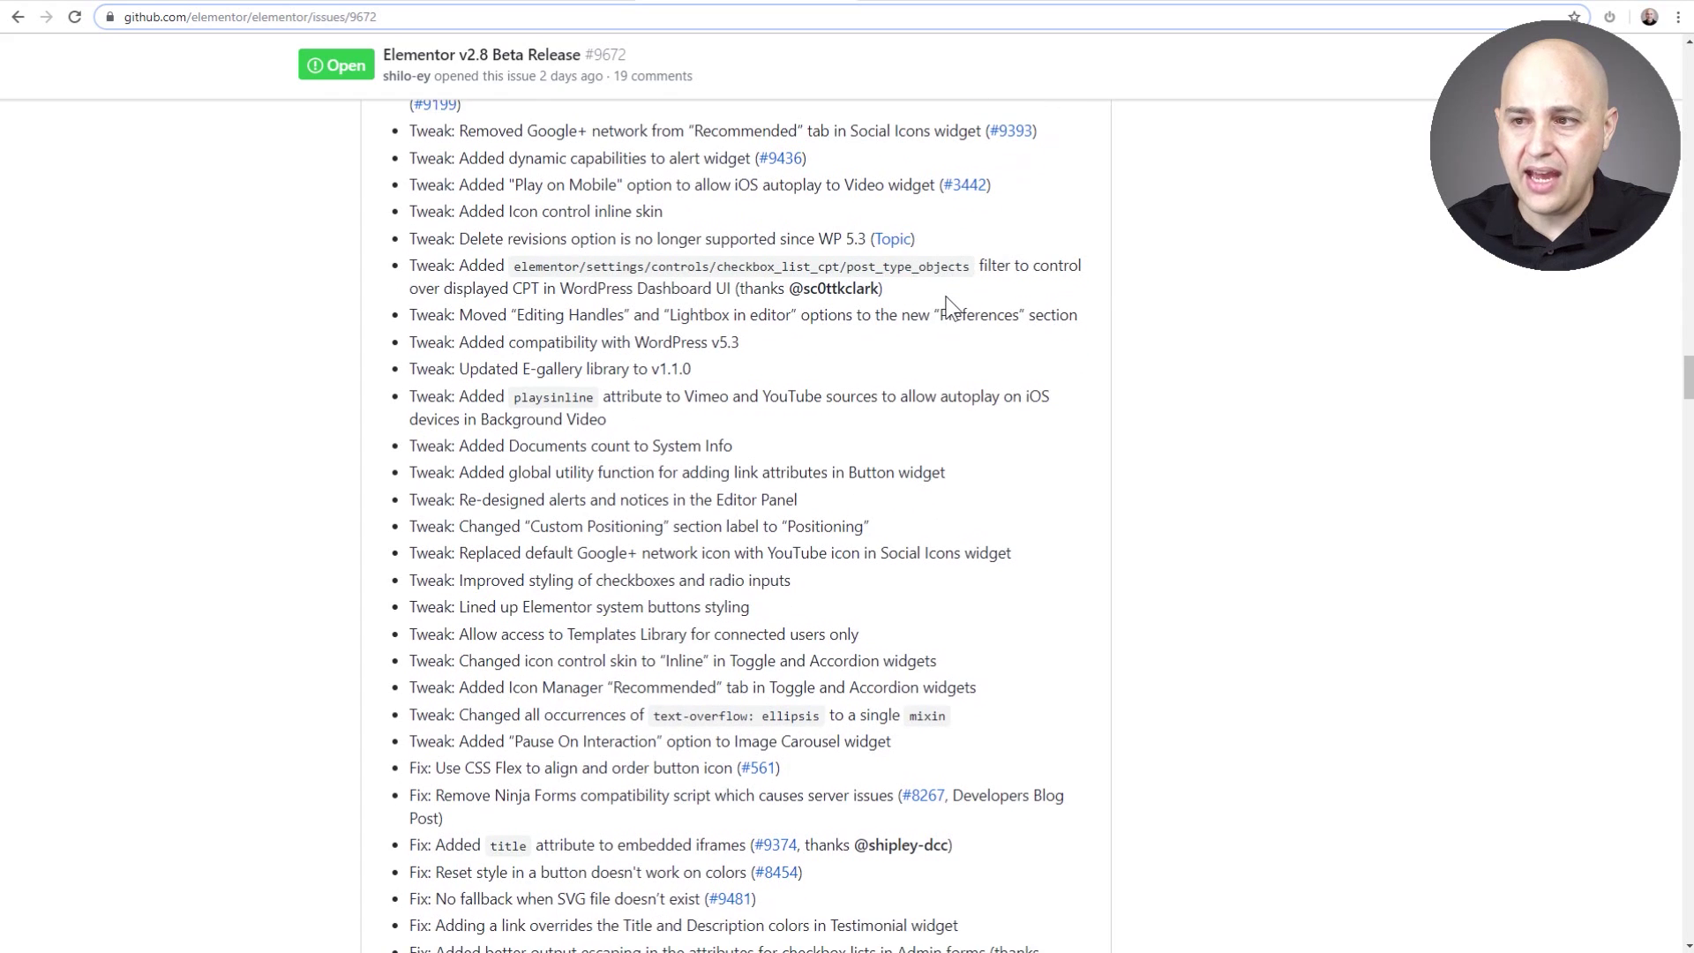
scroll(944, 310, "down", 4)
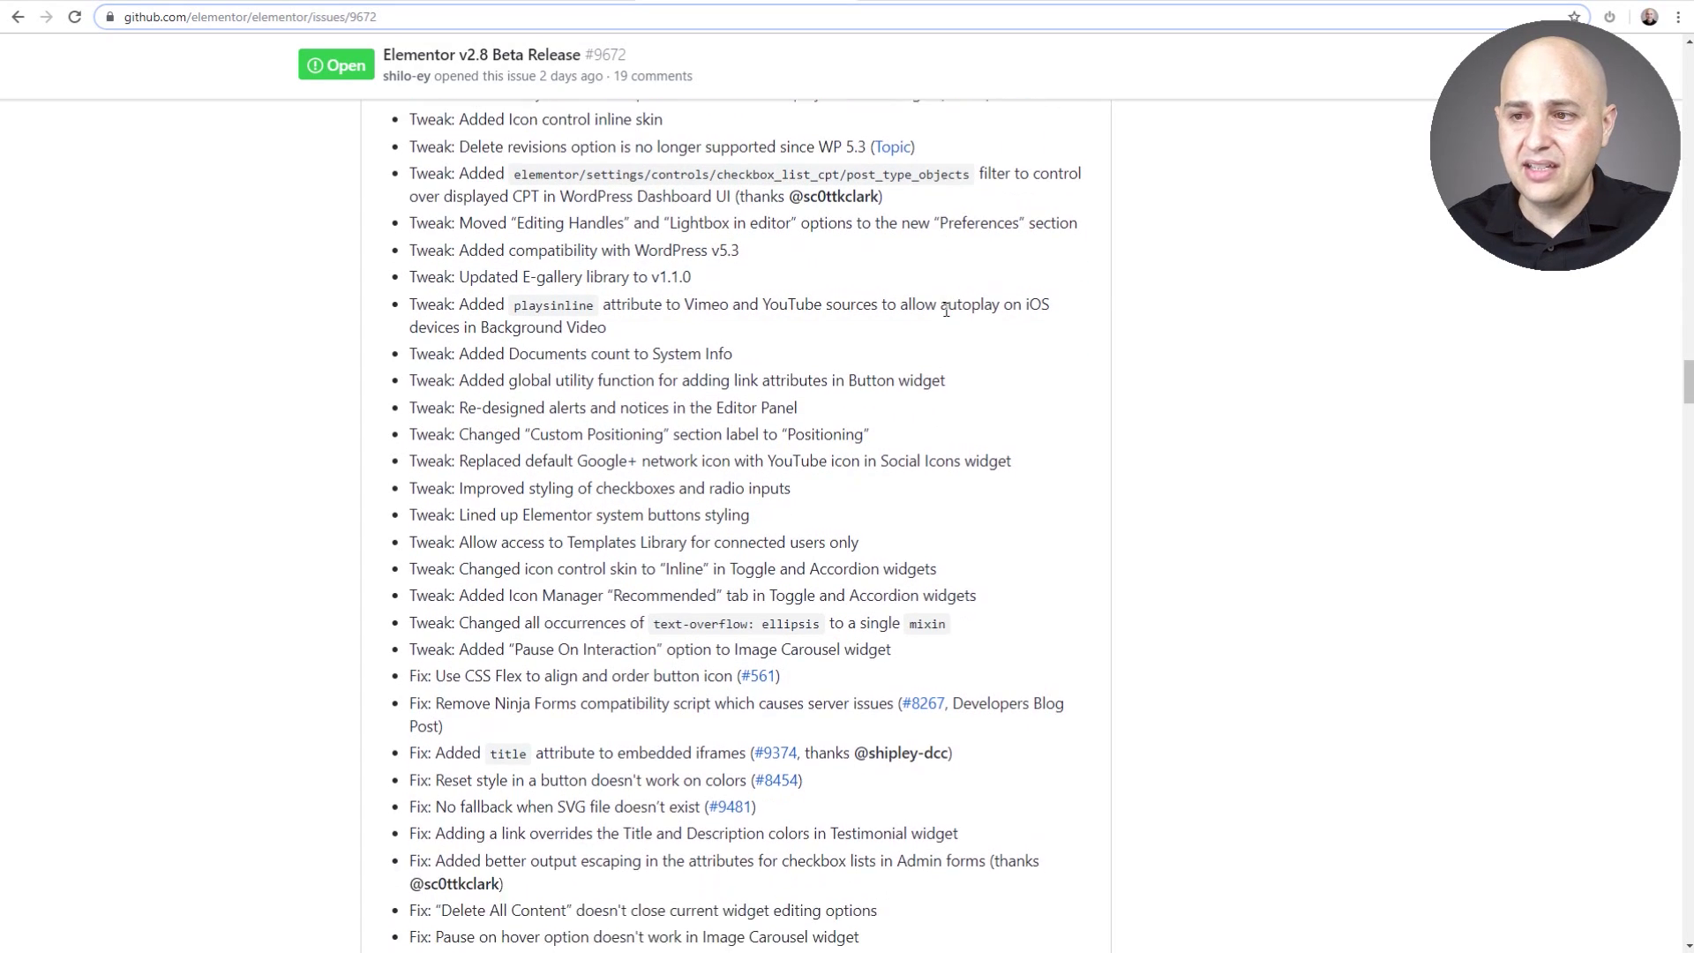